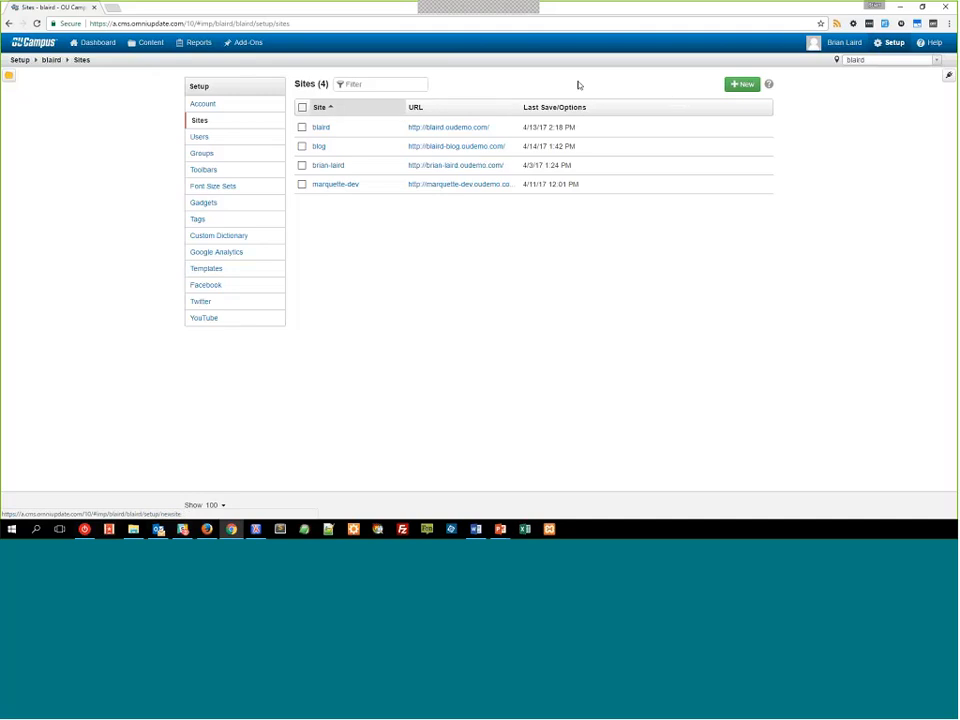
- Start a new site and review its settings form, from Site Preferences and Publish Settings down to Optional Features
click(736, 86)
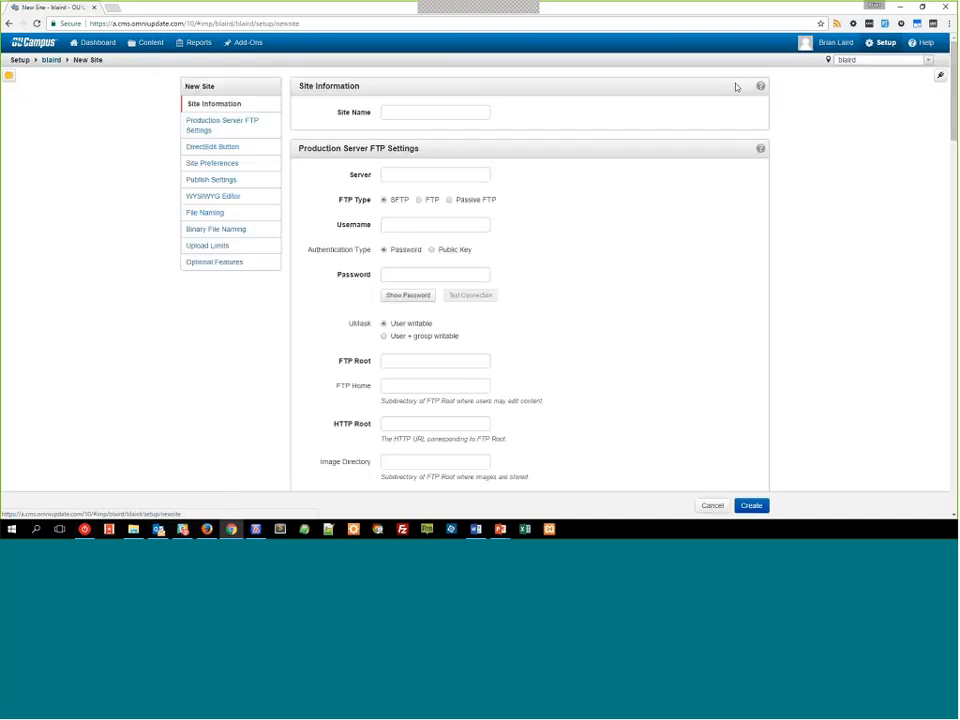
scroll(516, 212, down, 8)
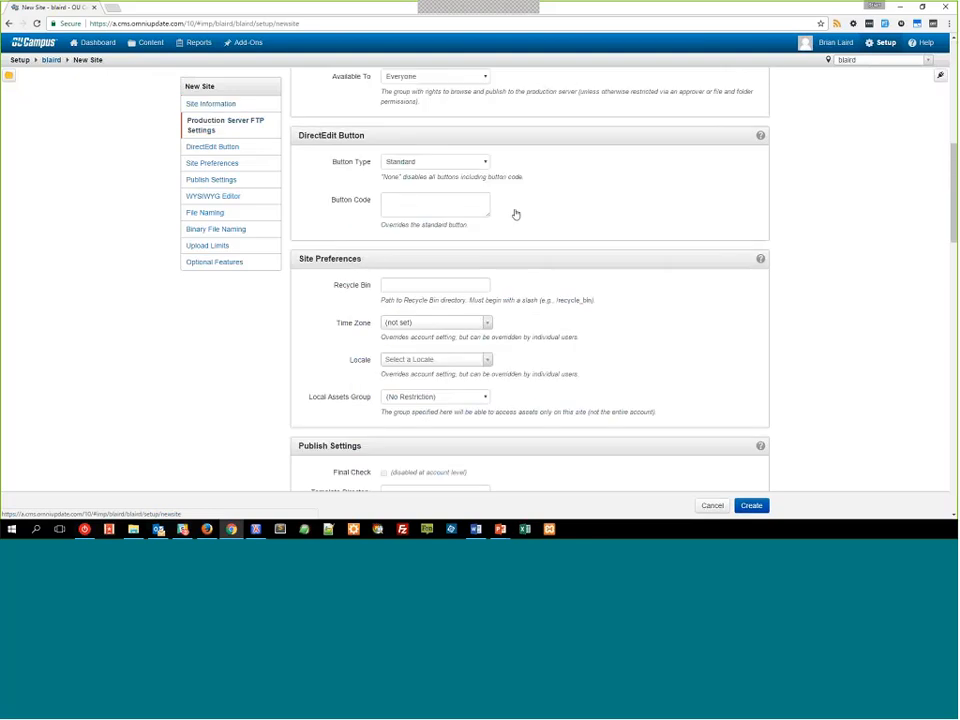
scroll(516, 214, down, 6)
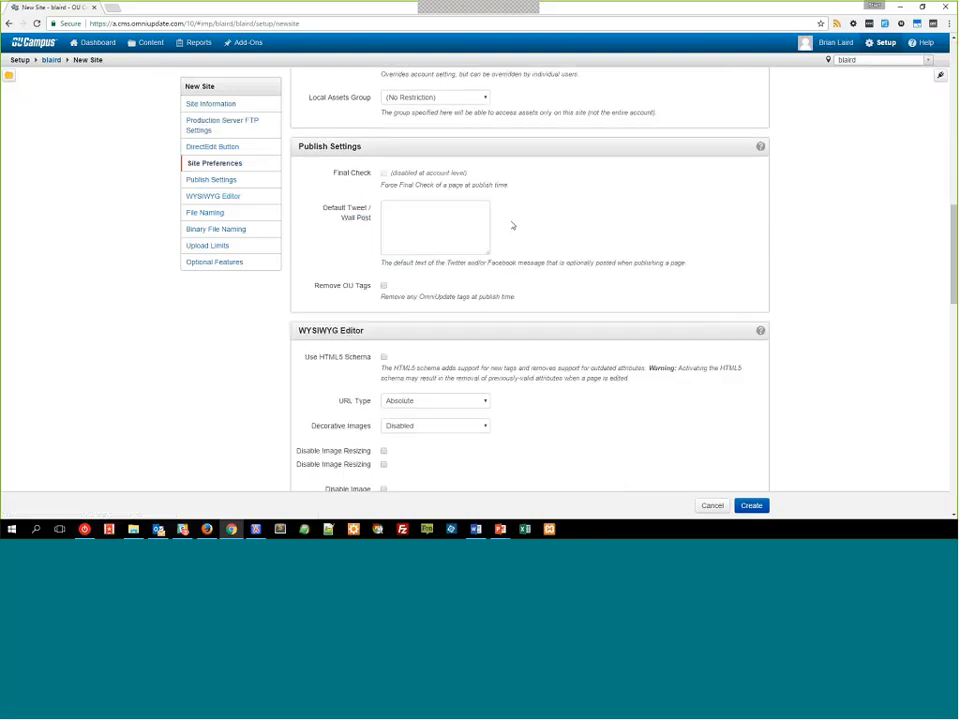
scroll(512, 226, up, 1)
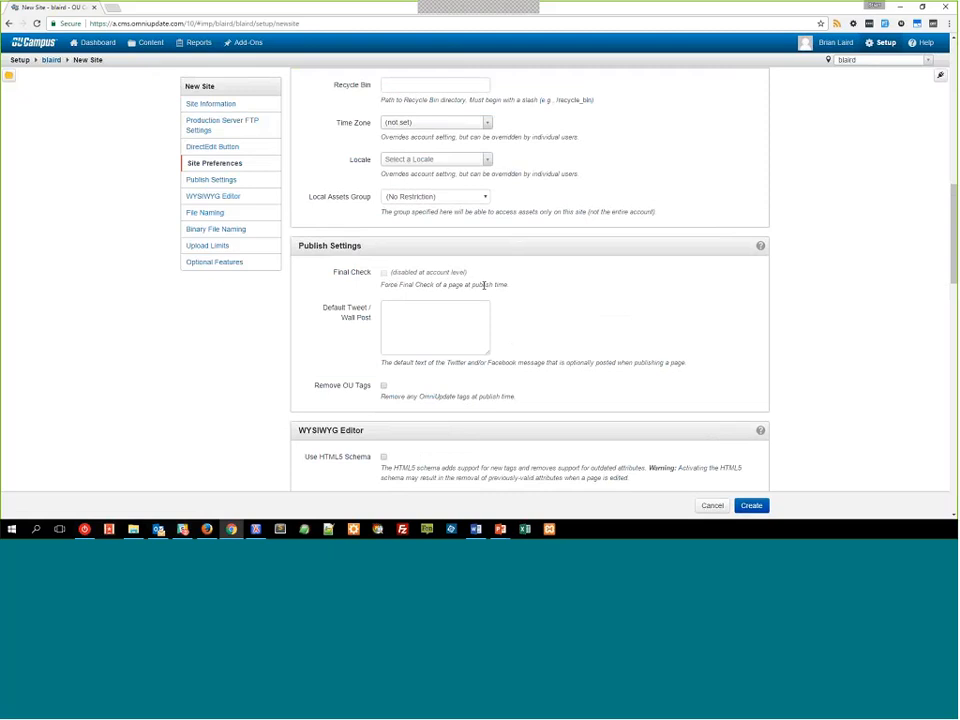
scroll(508, 249, down, 4)
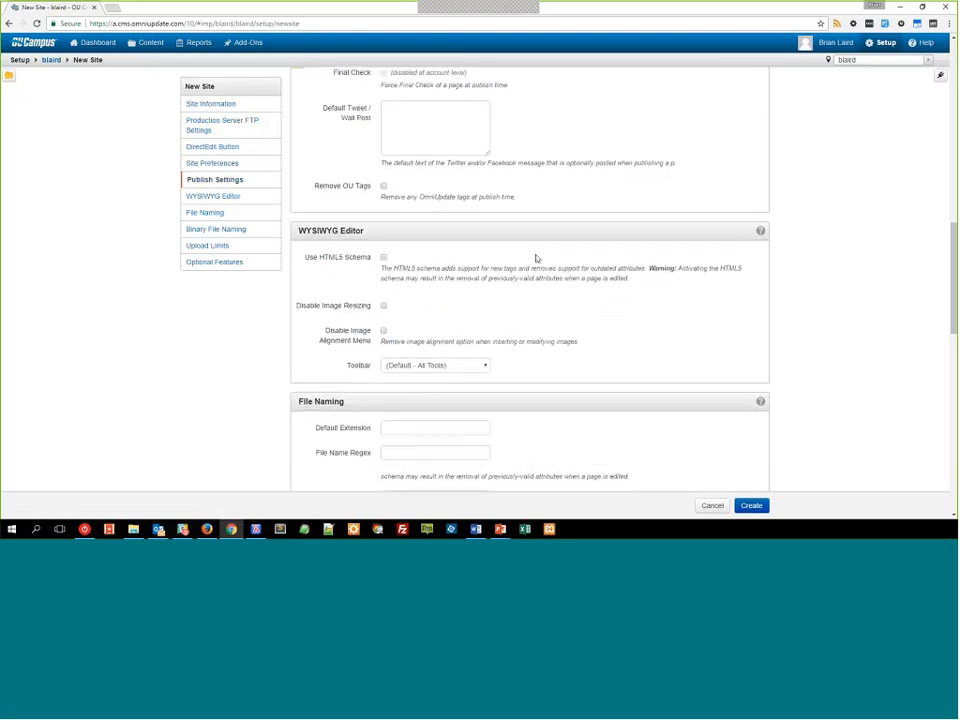
scroll(536, 258, down, 15)
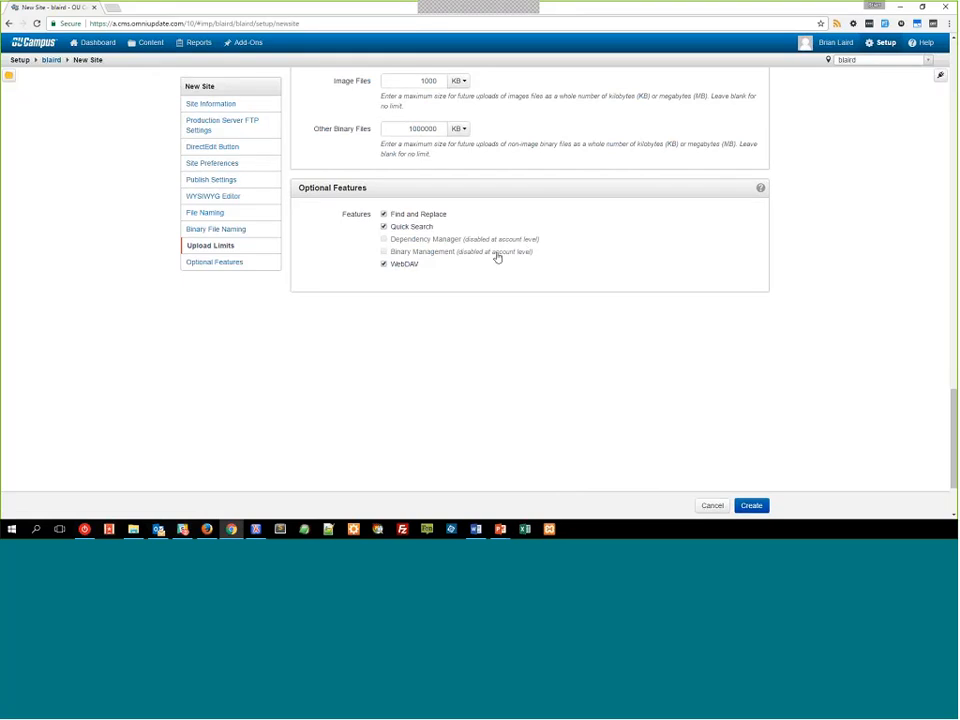
- Open the account-level settings and set Page Check in Publish Settings to Set by Administrator
click(887, 43)
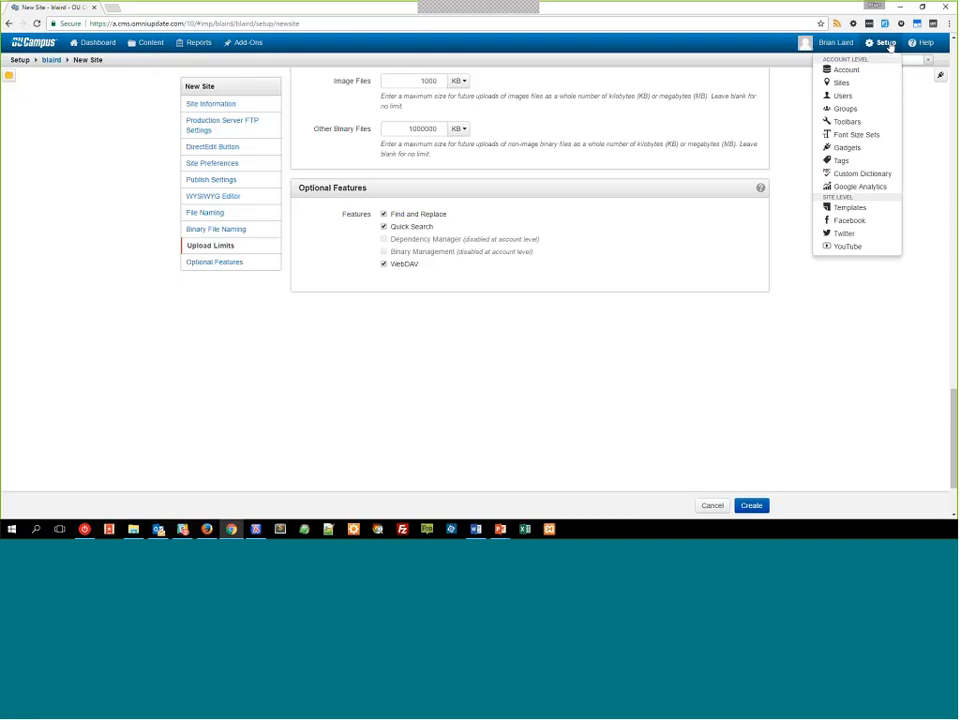
click(846, 70)
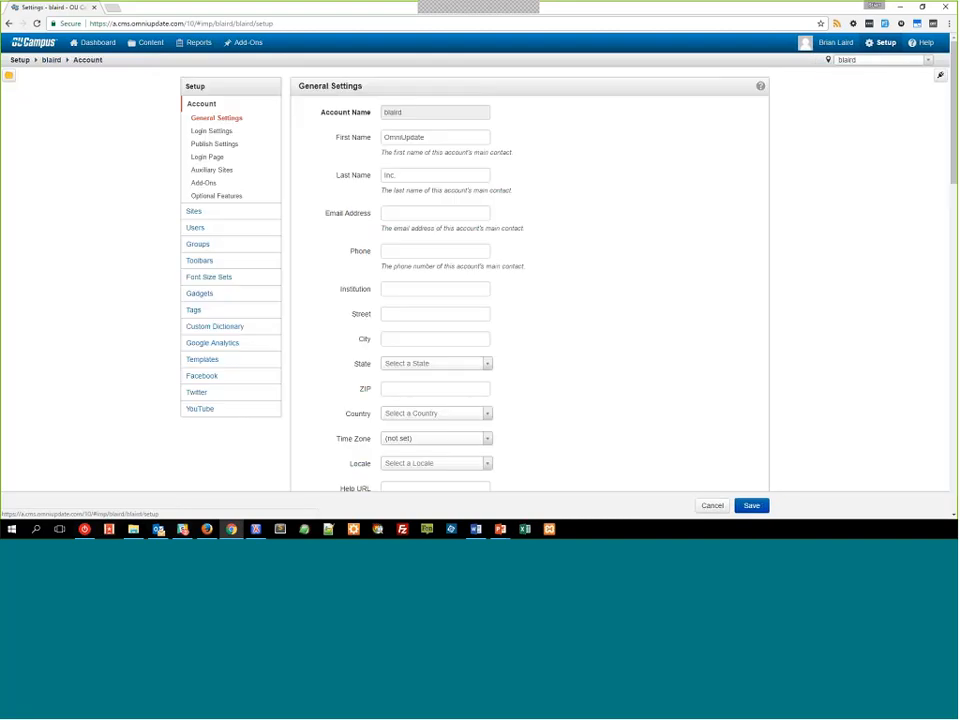
scroll(562, 265, down, 10)
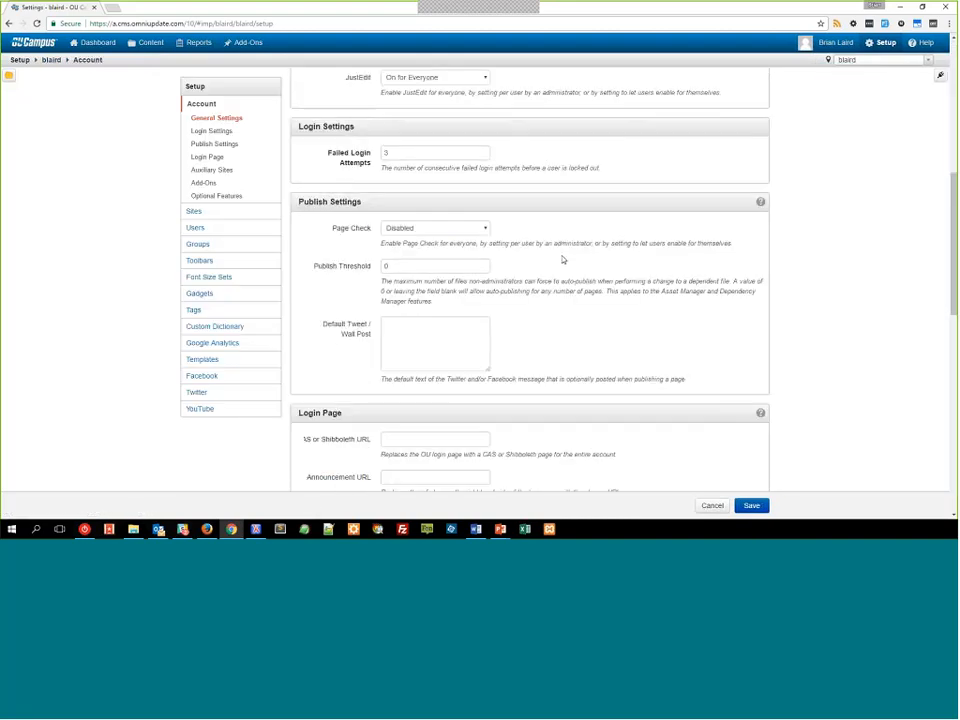
scroll(563, 260, down, 2)
scroll(563, 257, up, 3)
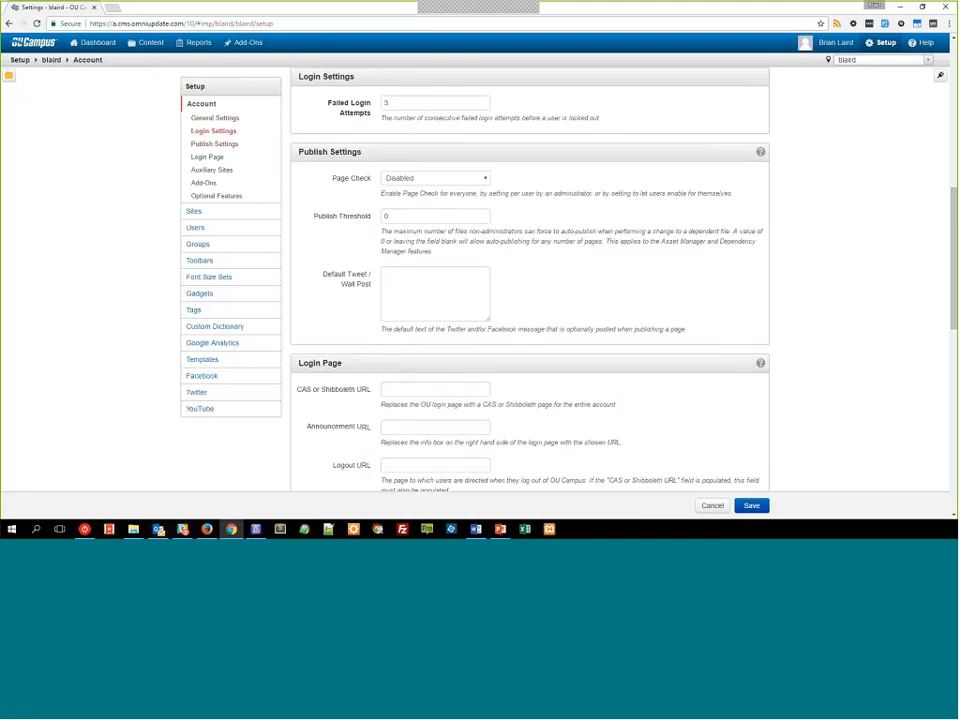
click(409, 179)
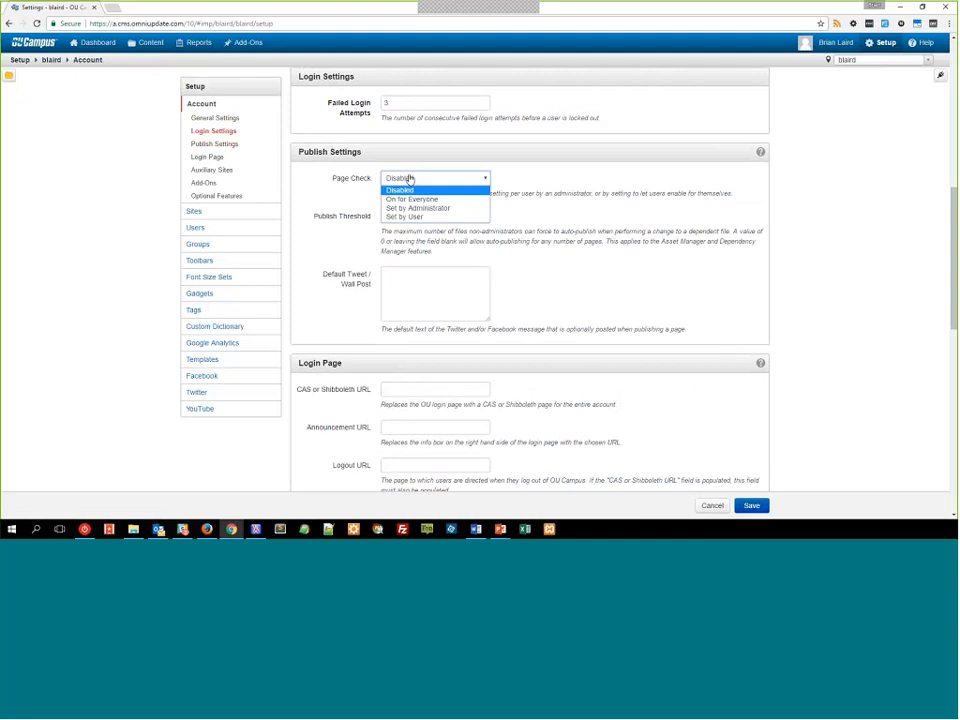
click(420, 208)
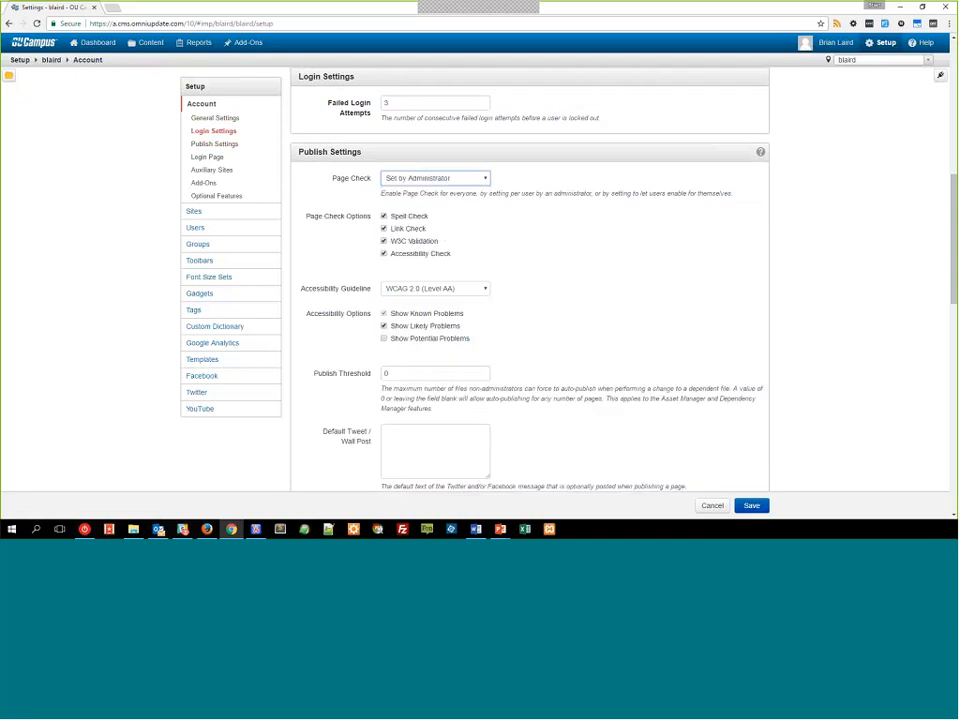
- Enable Dependency Manager and Binary Management in the account's Optional Features and save the account settings
scroll(531, 321, down, 10)
scroll(446, 244, up, 1)
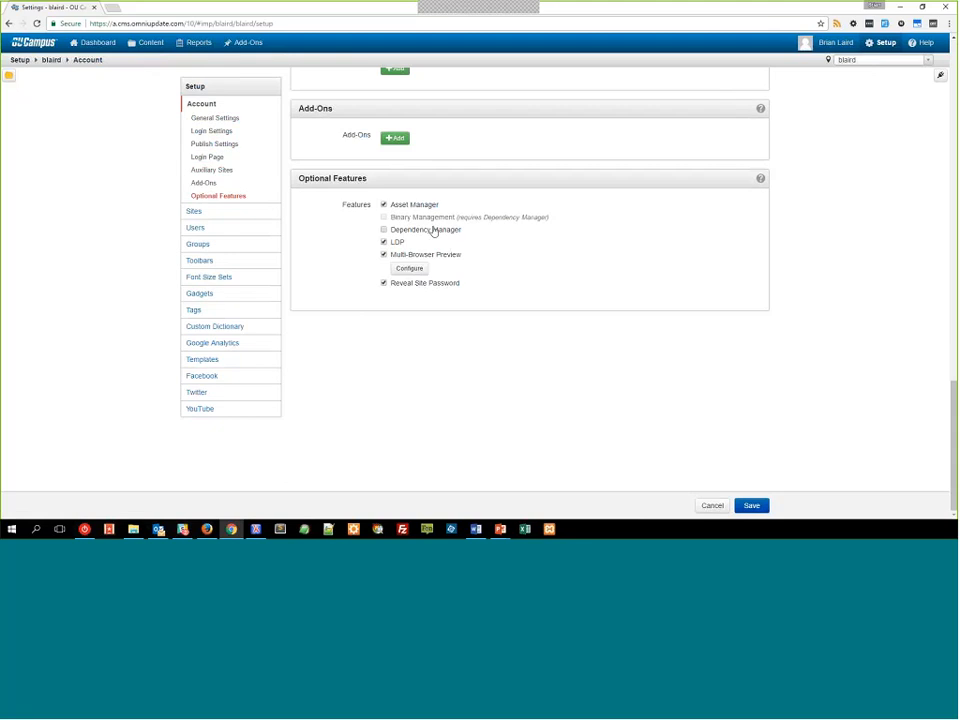
click(430, 230)
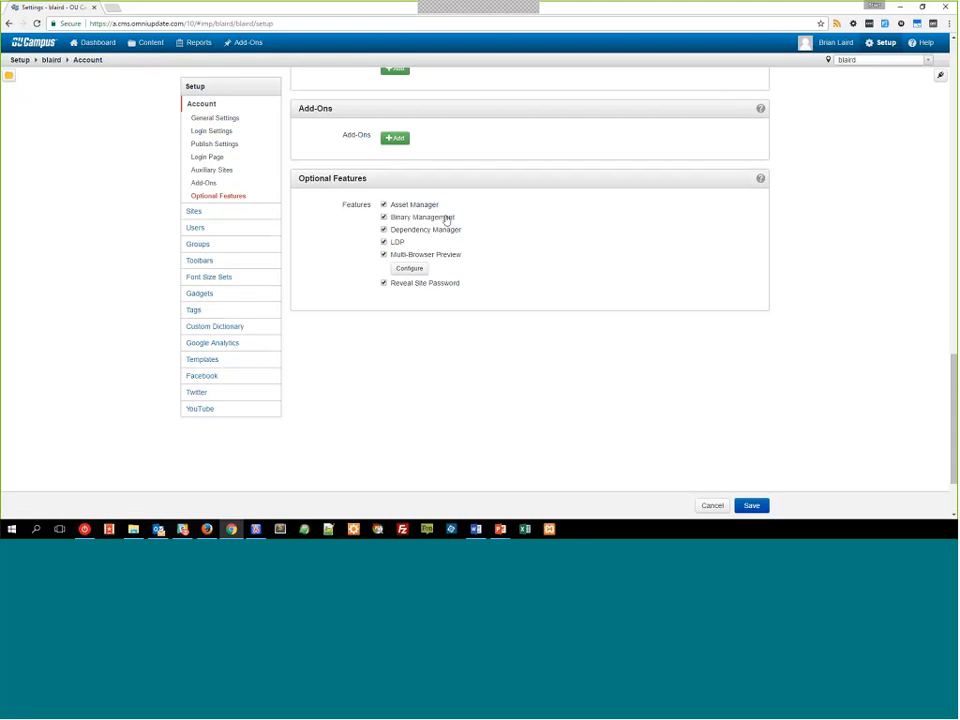
click(446, 217)
click(751, 506)
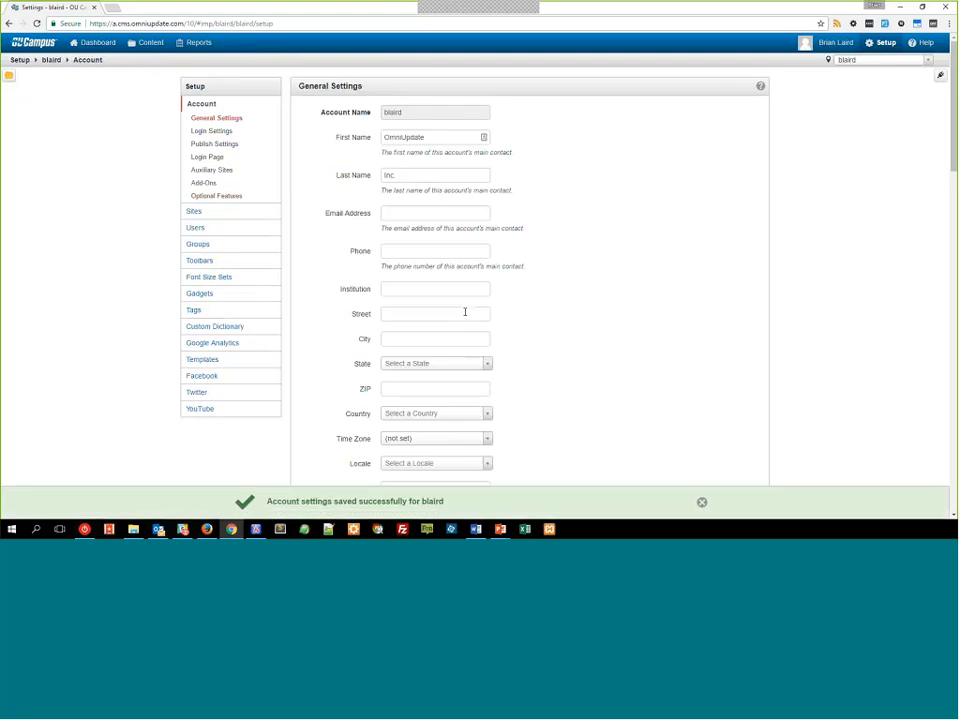
- Start a new site from the Sites list, reload its form, and examine the Final Check setting and Optional Features
click(255, 211)
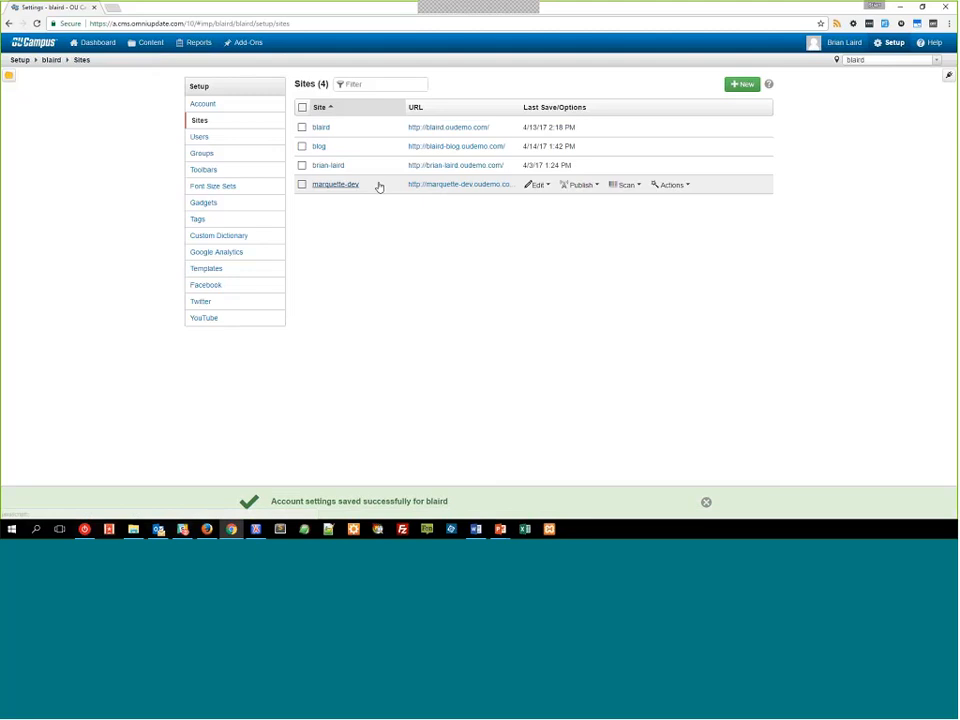
click(742, 84)
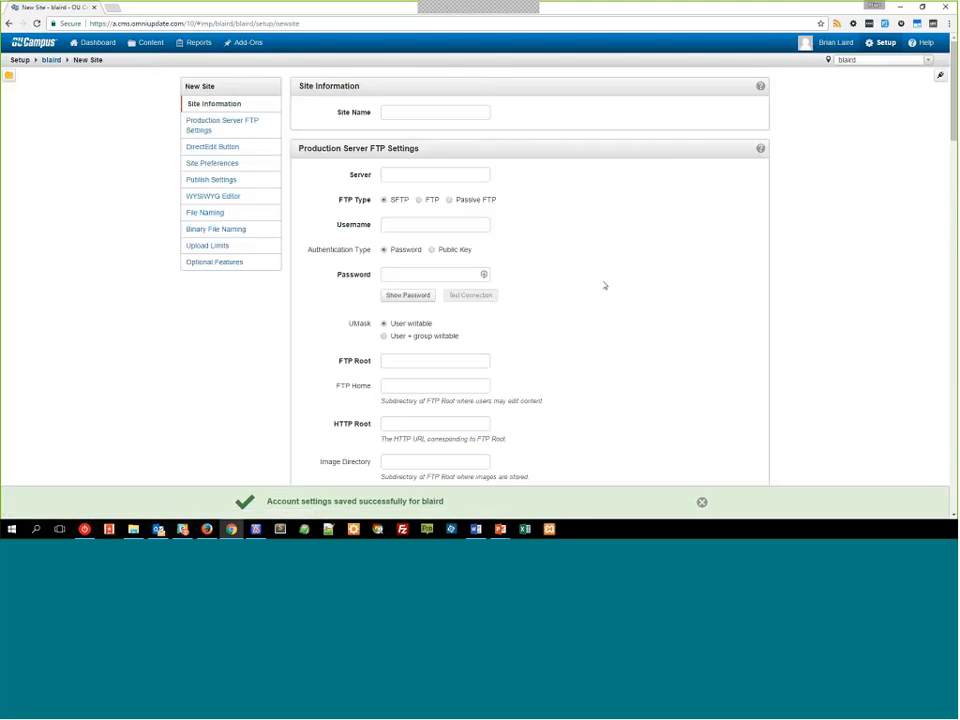
scroll(604, 286, down, 8)
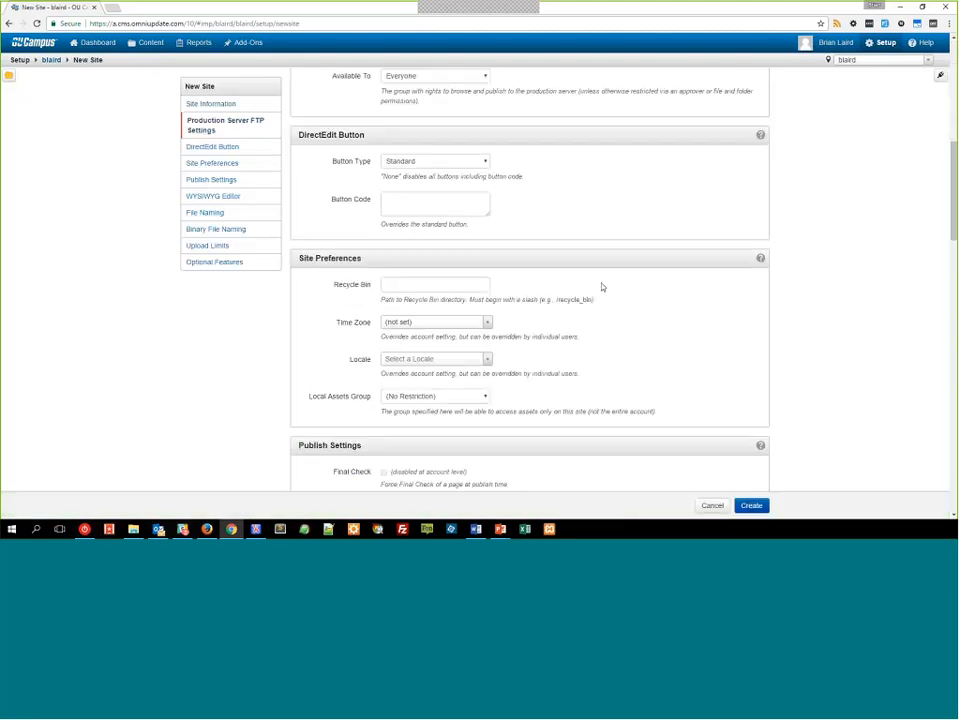
scroll(602, 287, down, 5)
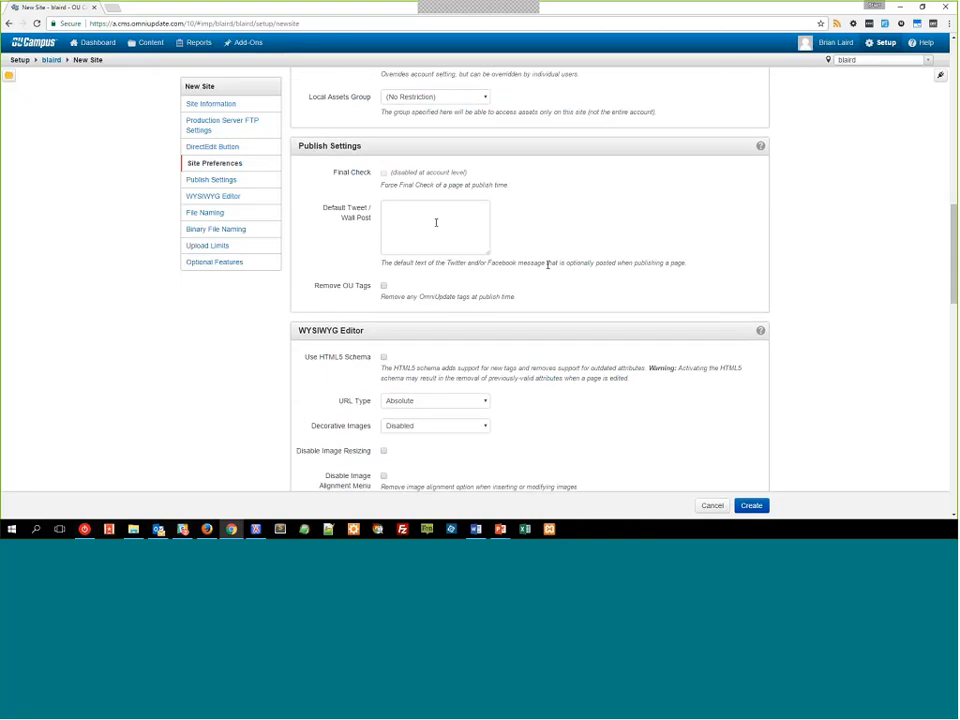
key(F5)
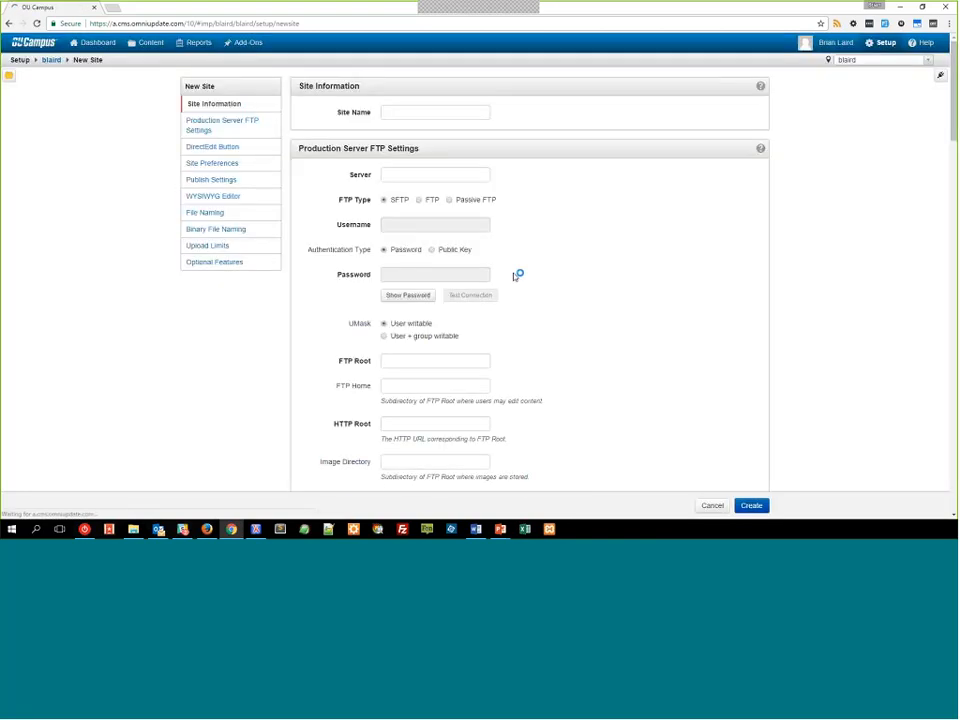
scroll(517, 272, down, 10)
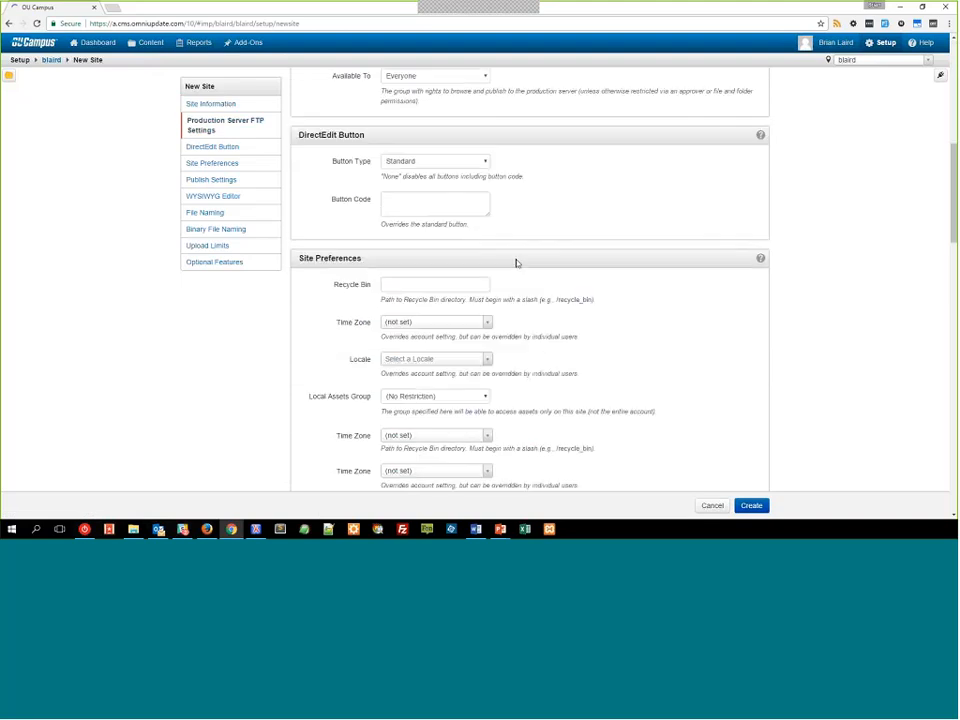
scroll(517, 265, down, 4)
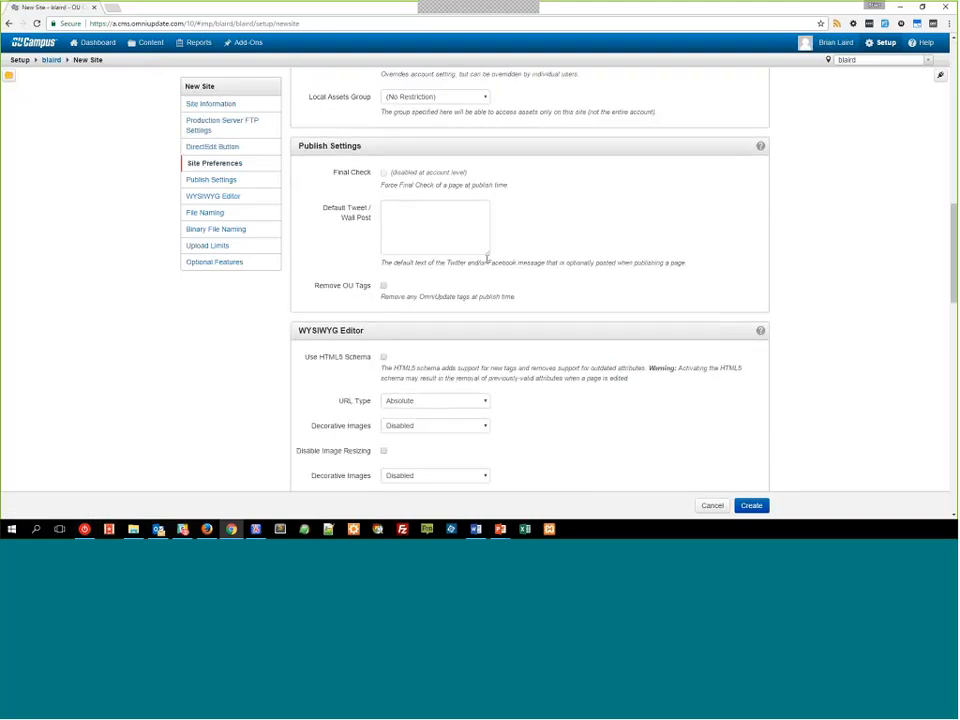
scroll(520, 235, down, 6)
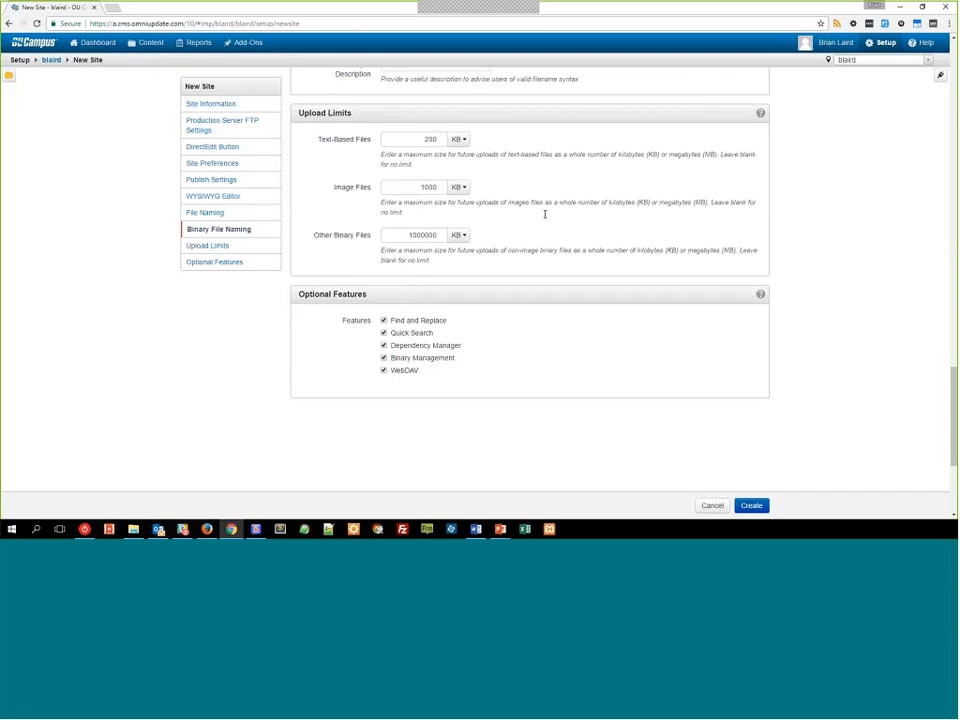
scroll(540, 220, down, 2)
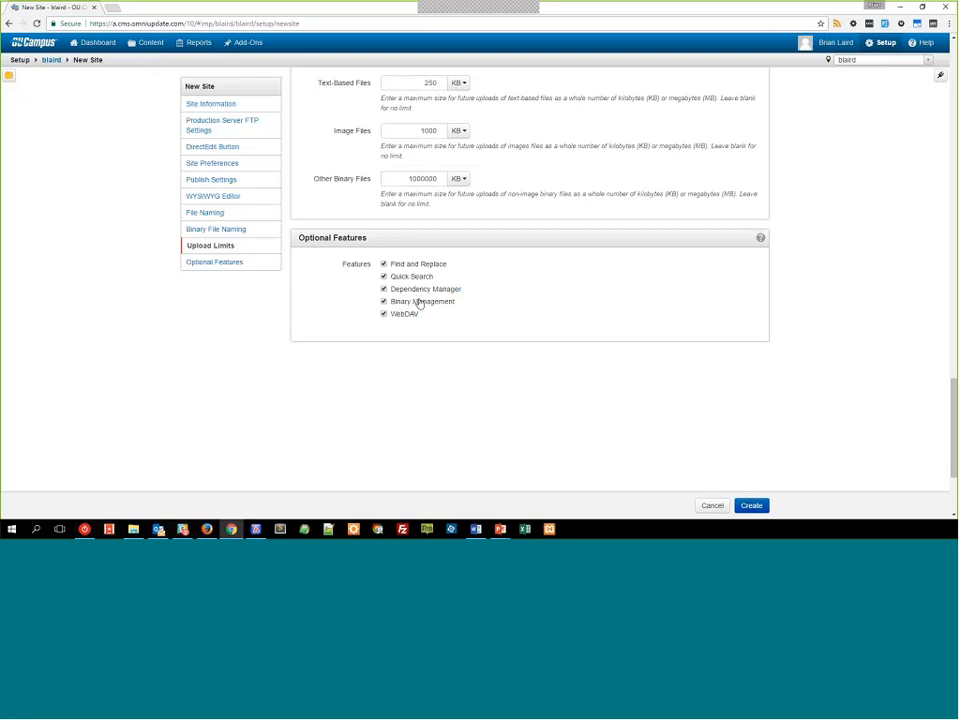
scroll(621, 231, up, 10)
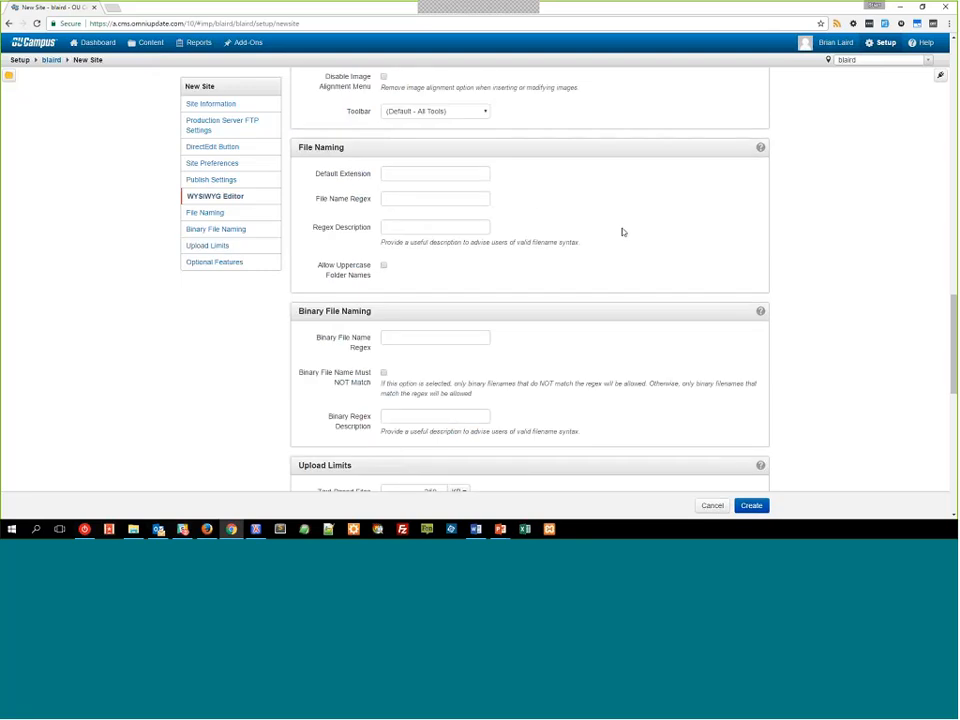
scroll(604, 237, up, 2)
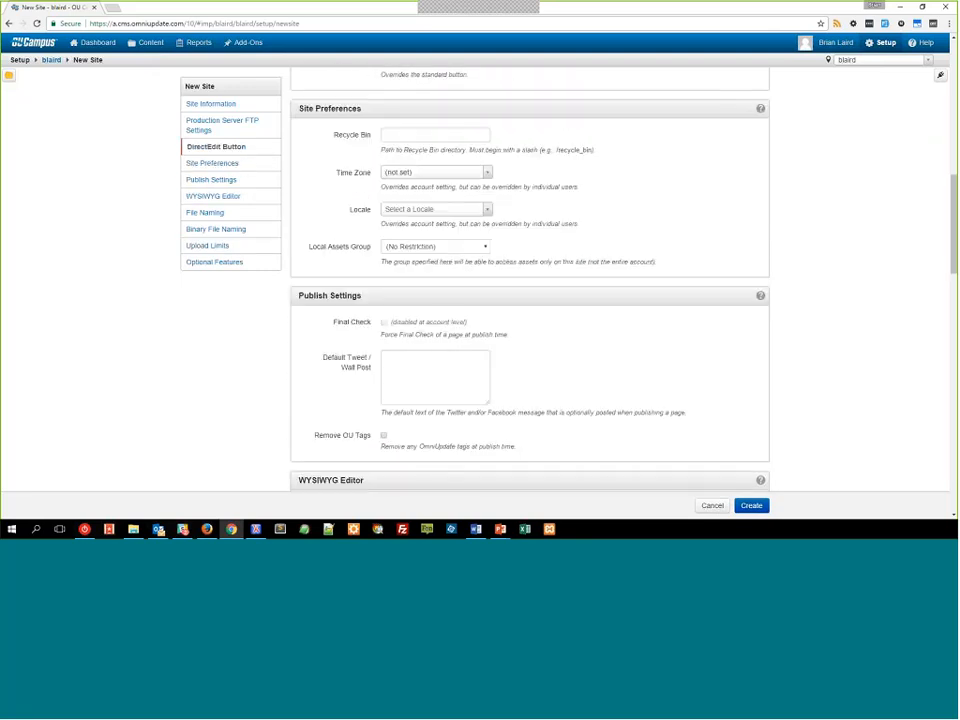
- Set the account's Page Check to On for Everyone in Publish Settings and save the account settings
mouse_move(880, 45)
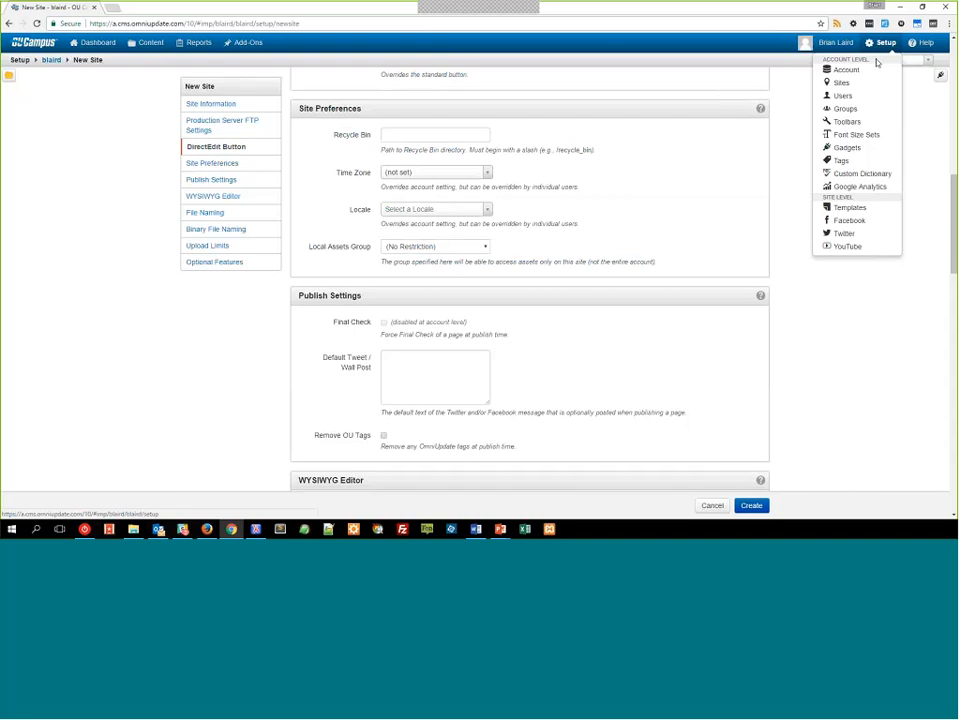
click(846, 69)
scroll(647, 286, down, 10)
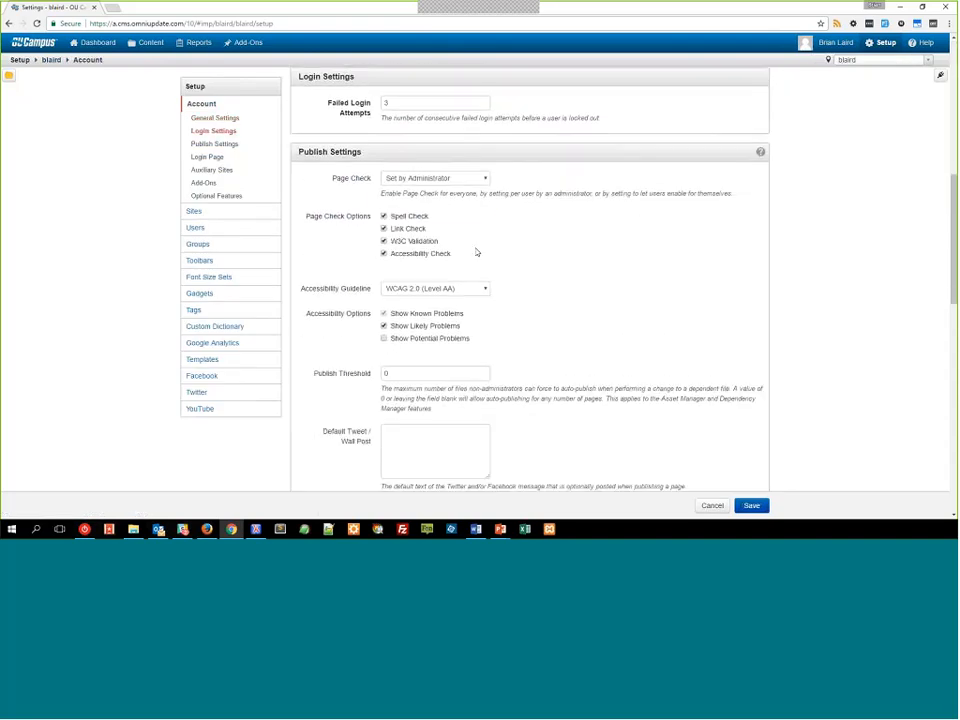
click(425, 179)
click(420, 198)
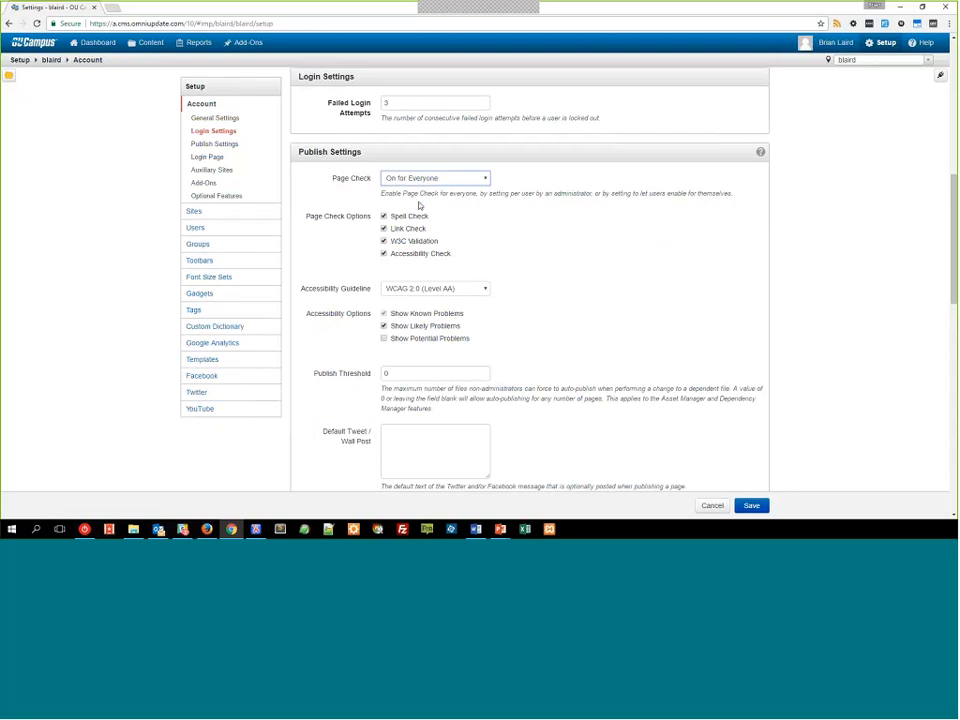
click(750, 505)
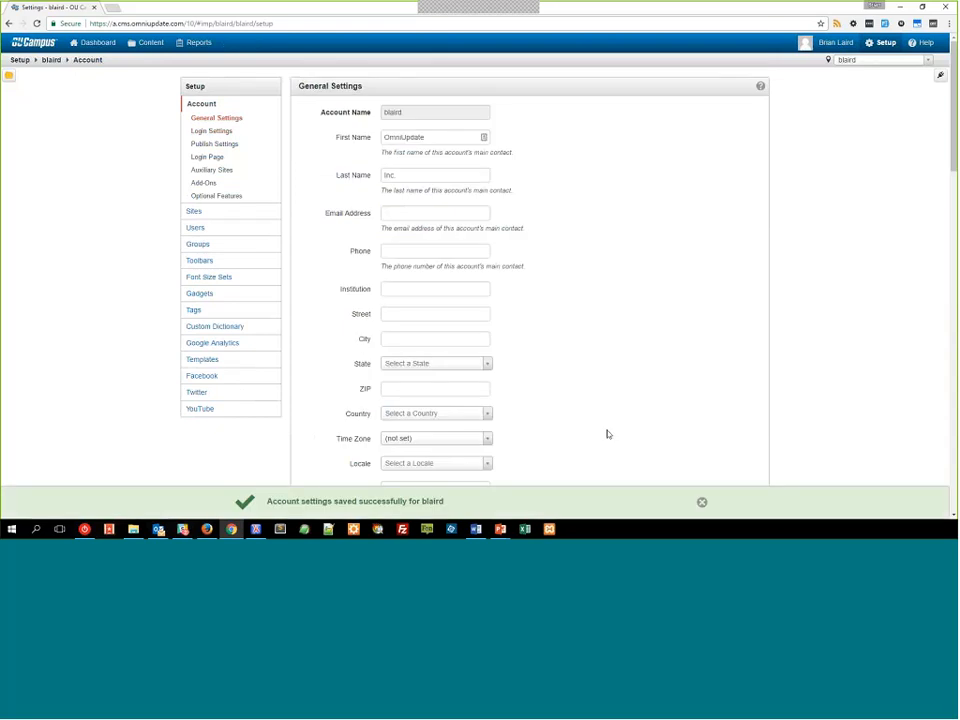
- Open the settings of the first site in the Sites list and examine Final Check under Publish Settings
click(193, 211)
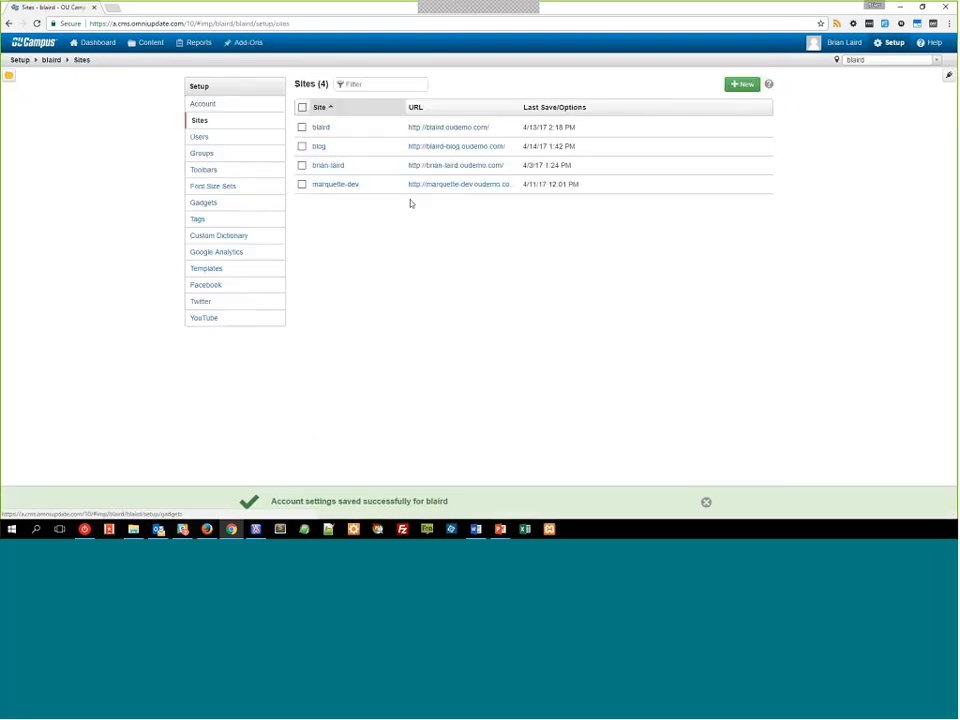
click(320, 127)
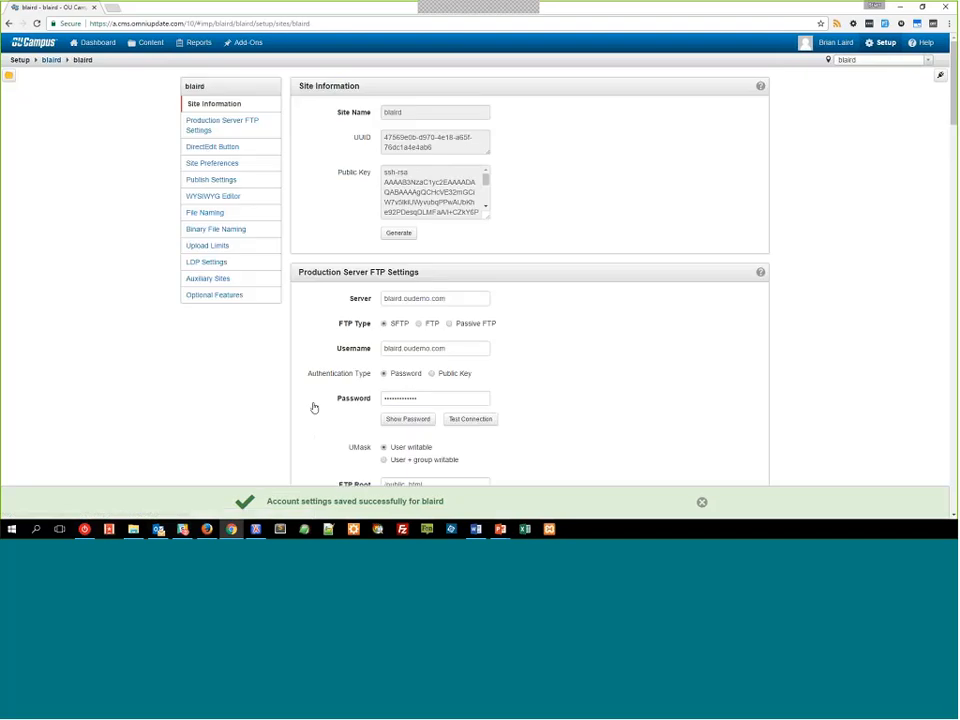
scroll(530, 336, down, 15)
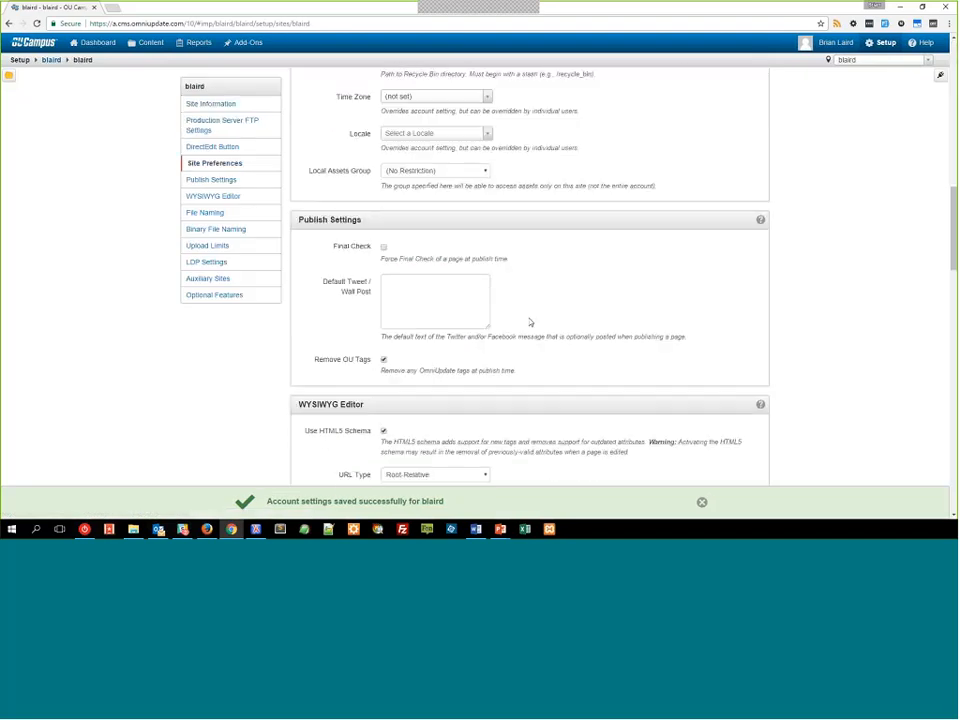
scroll(520, 307, down, 3)
scroll(520, 307, up, 3)
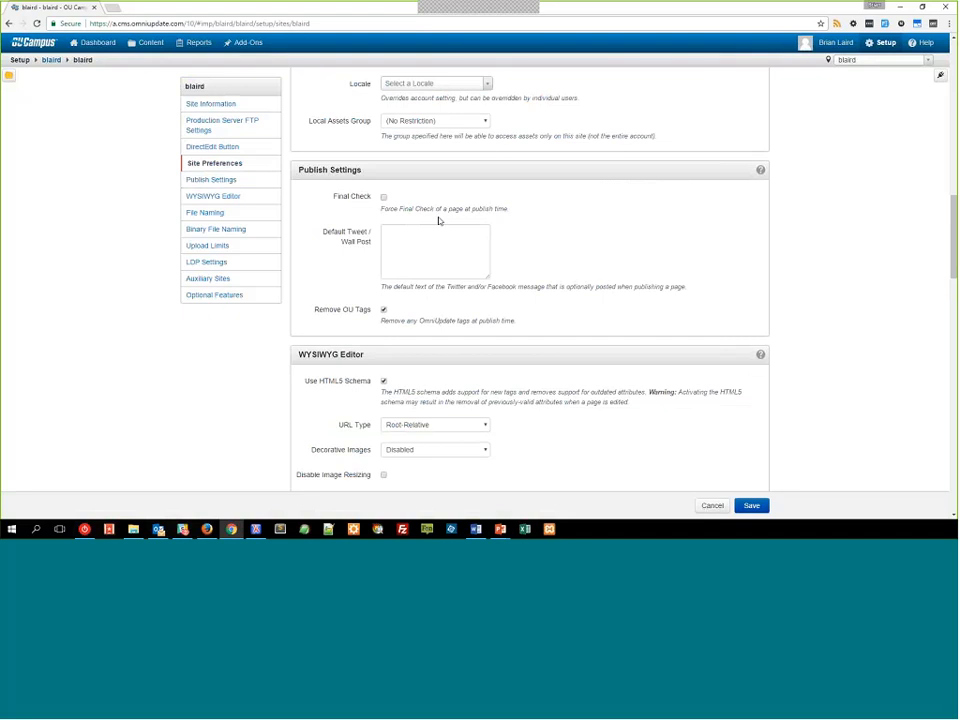
scroll(776, 197, up, 3)
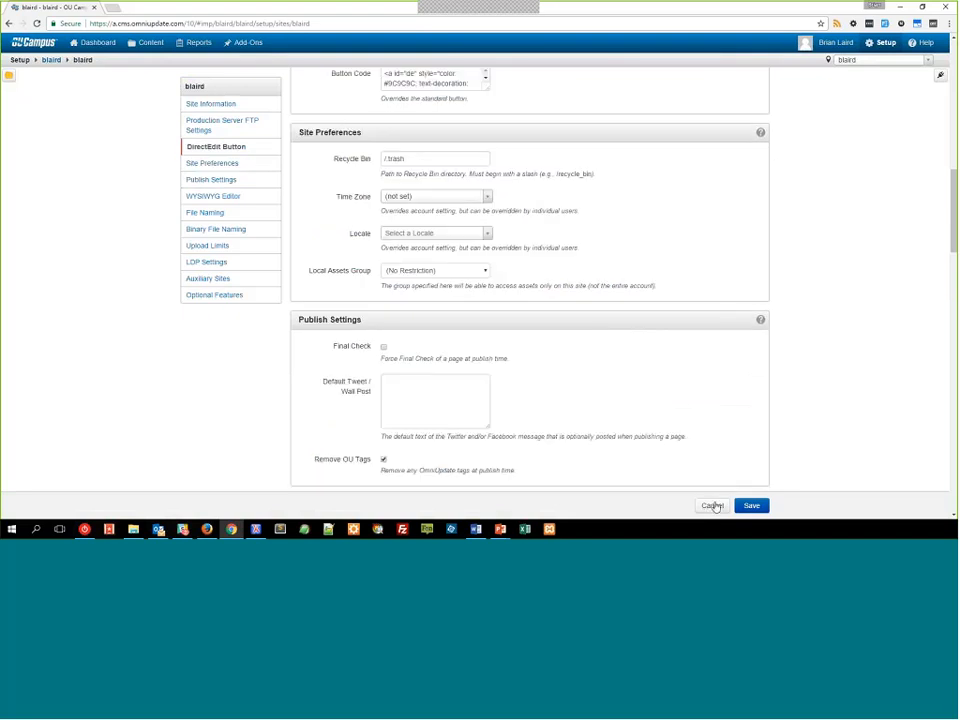
- Leave the site settings without saving, start a new site, and review Final Check and the Optional Features in its form
click(713, 506)
click(740, 84)
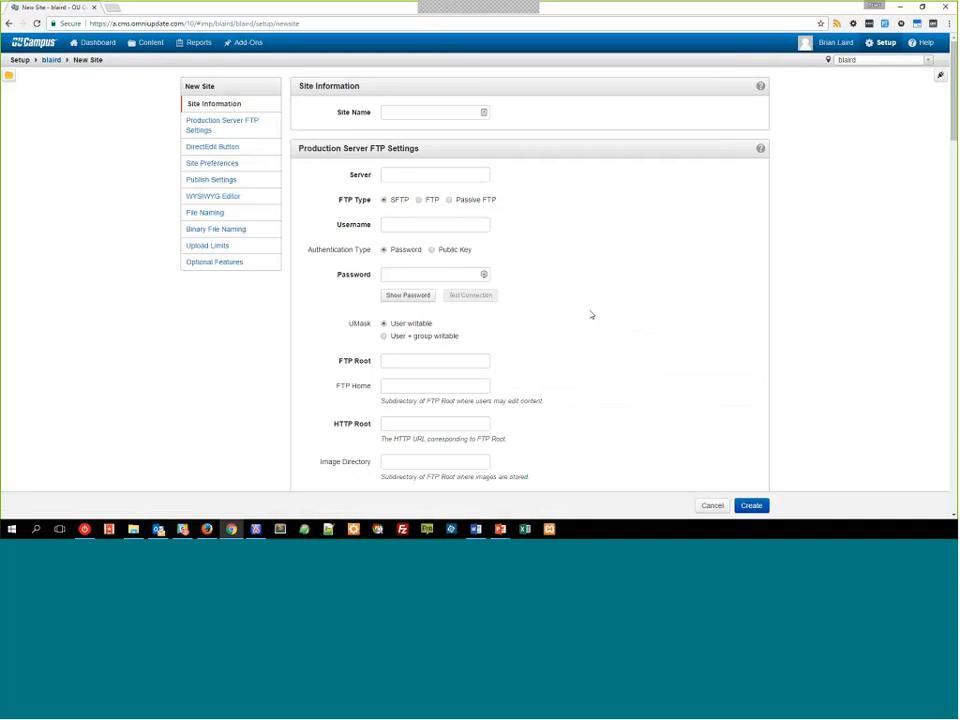
scroll(591, 315, down, 5)
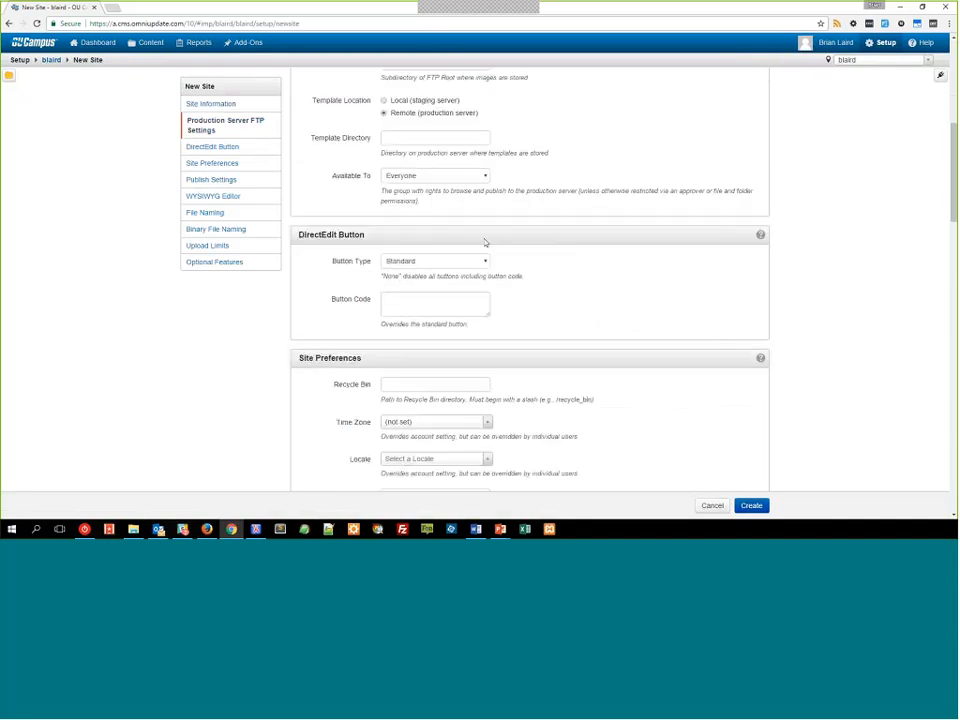
scroll(561, 336, down, 4)
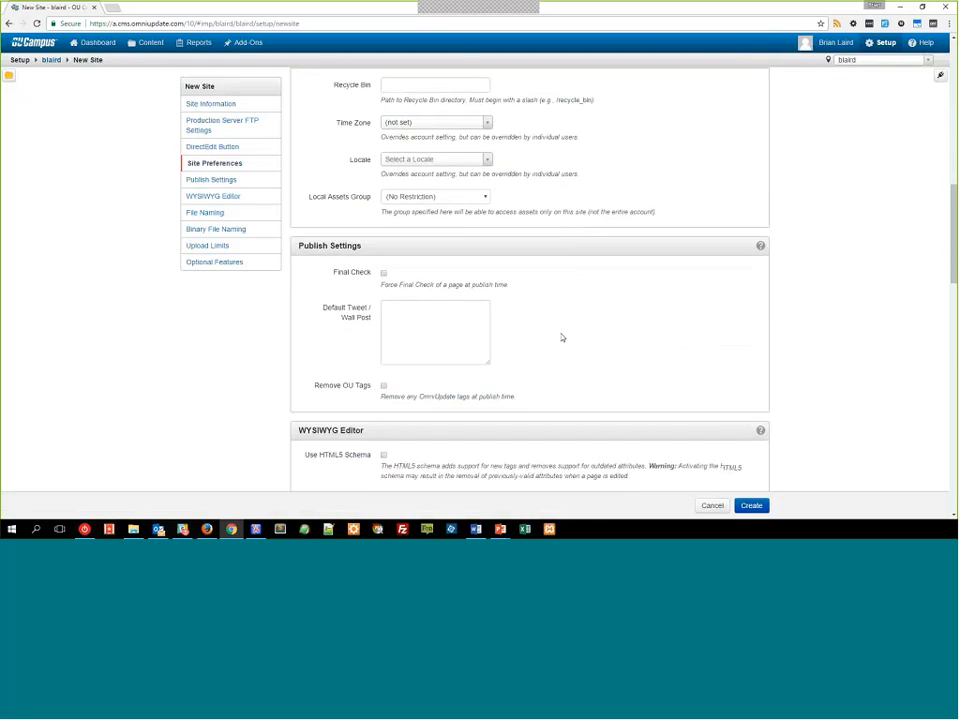
scroll(550, 337, down, 1)
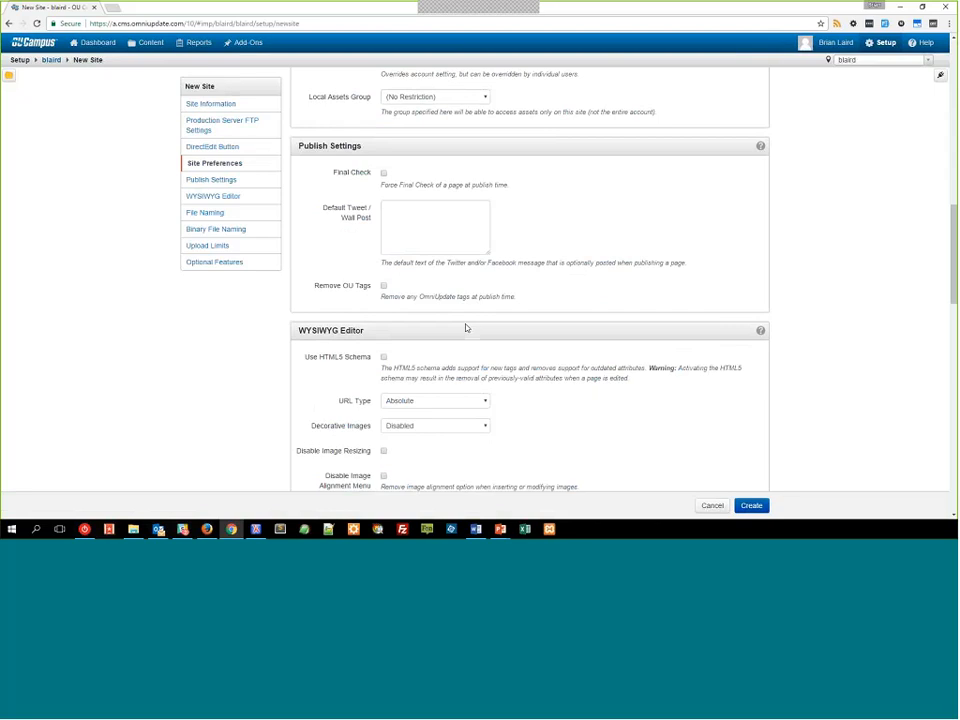
scroll(463, 324, down, 12)
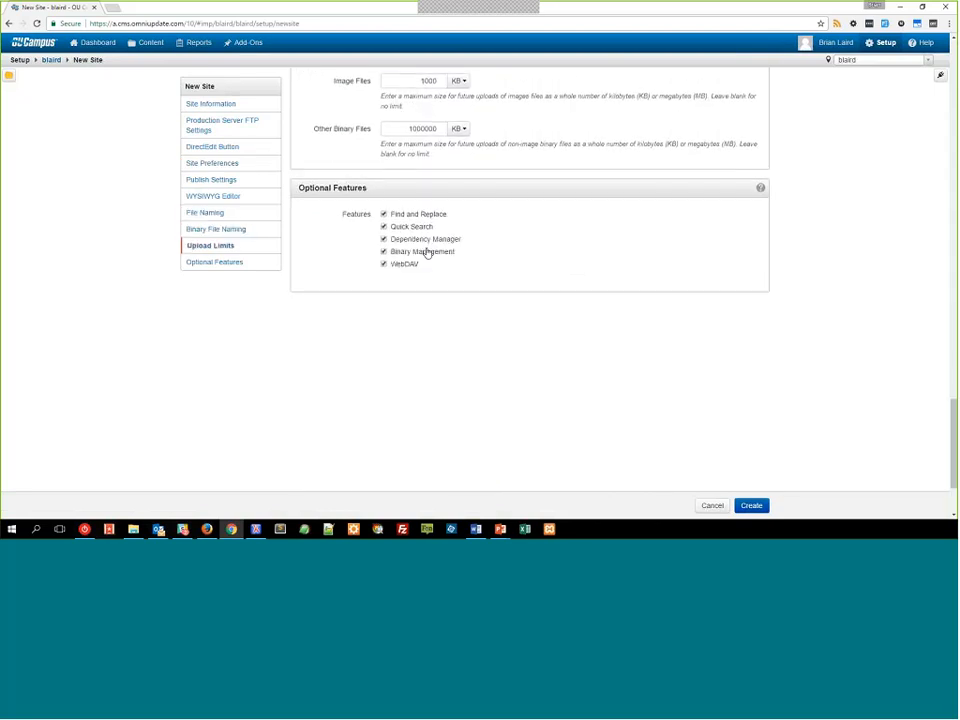
scroll(454, 298, up, 5)
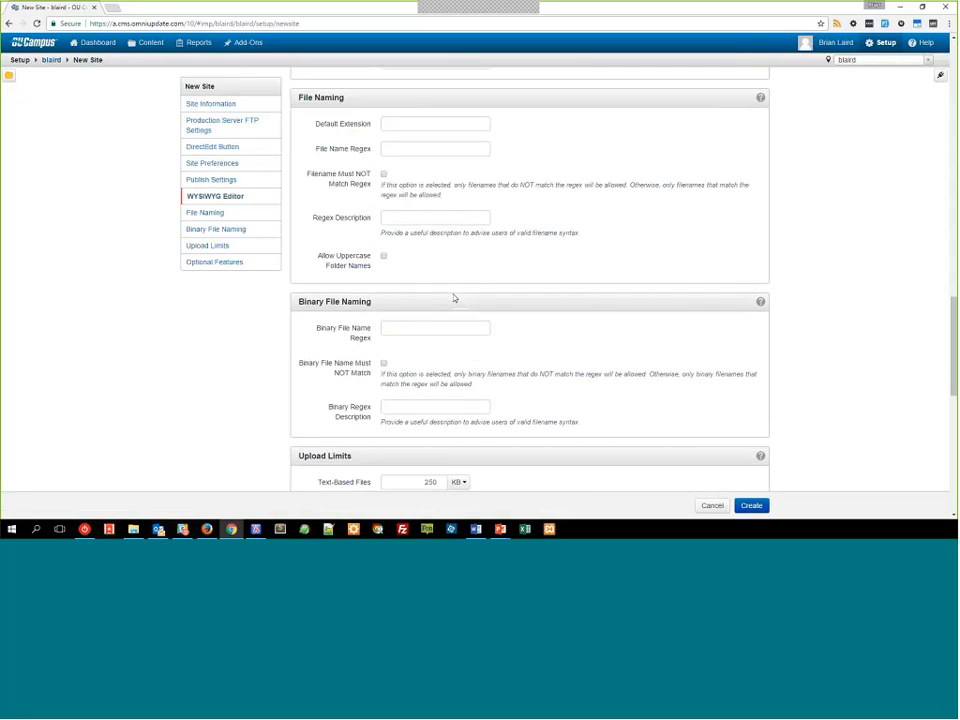
scroll(454, 298, up, 10)
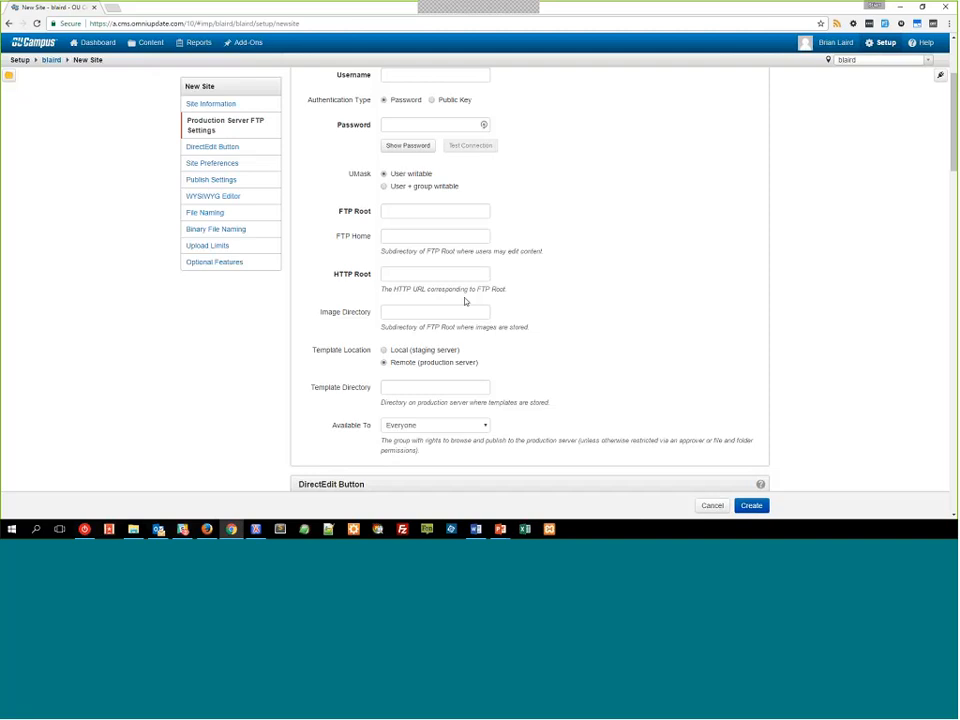
scroll(482, 320, down, 1)
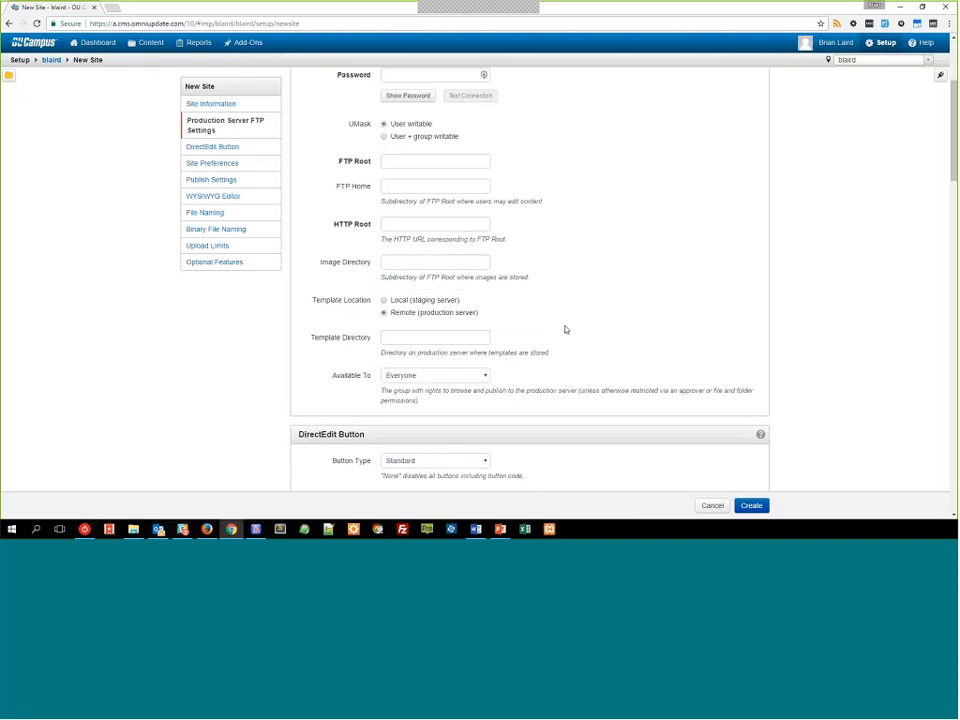
scroll(565, 329, up, 4)
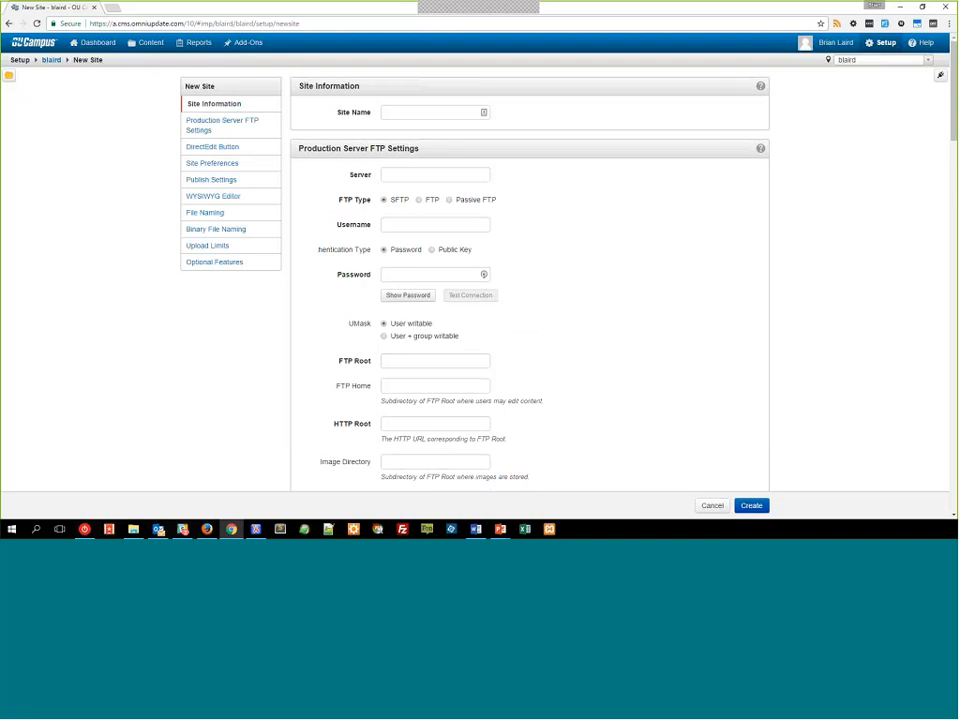
- Examine the existing site names in the site selector as a reference for the new site's Site Name
click(427, 113)
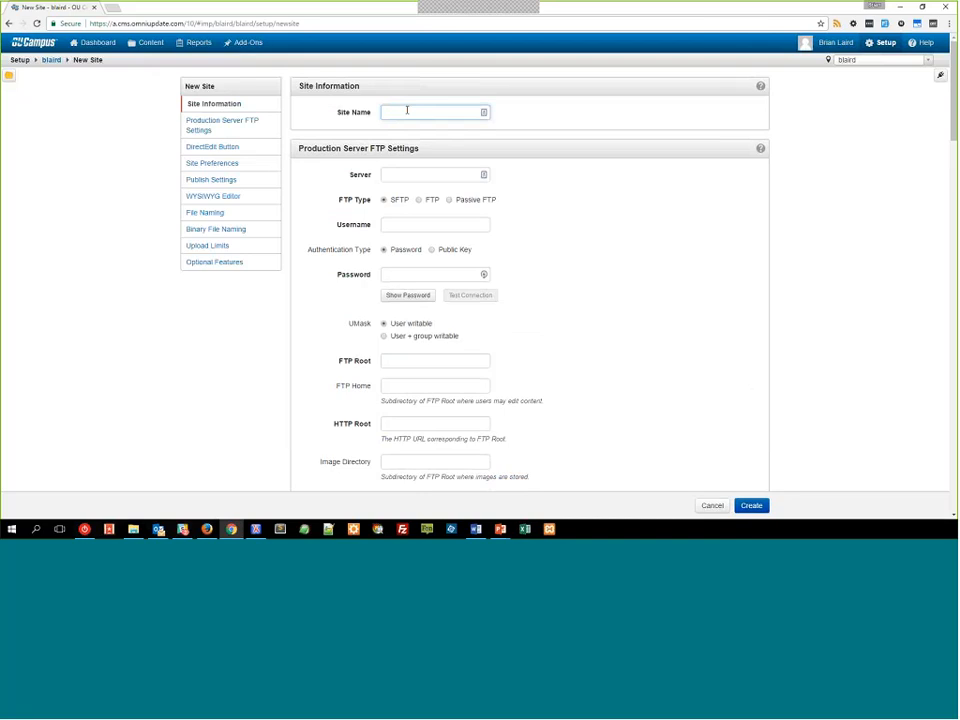
click(928, 60)
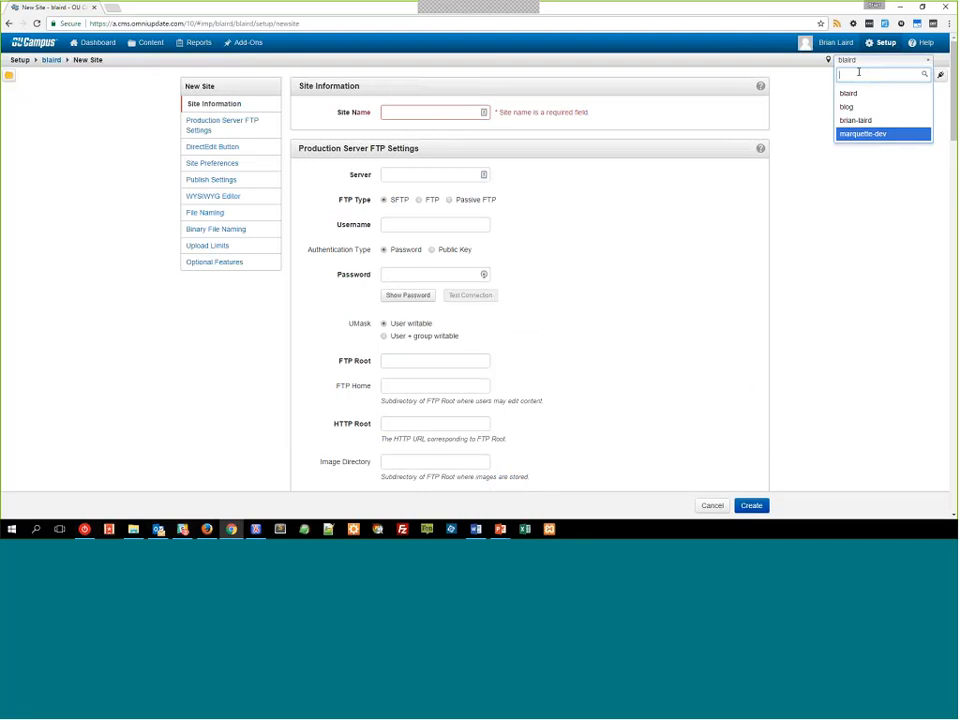
click(790, 132)
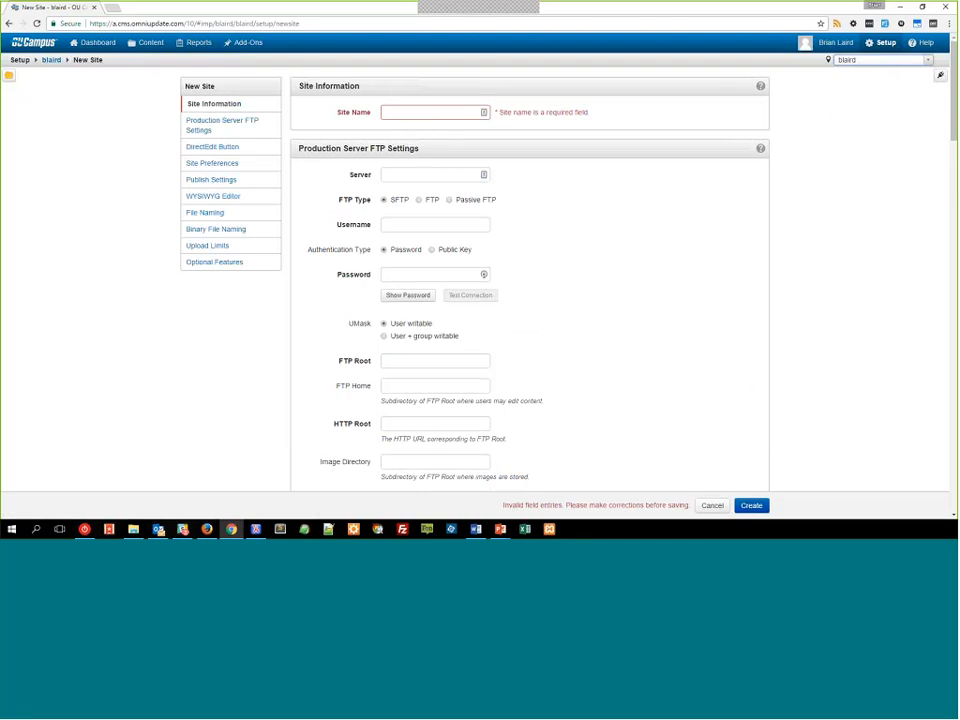
- Return to the Sites list and start a clone of the first site
click(878, 44)
click(852, 84)
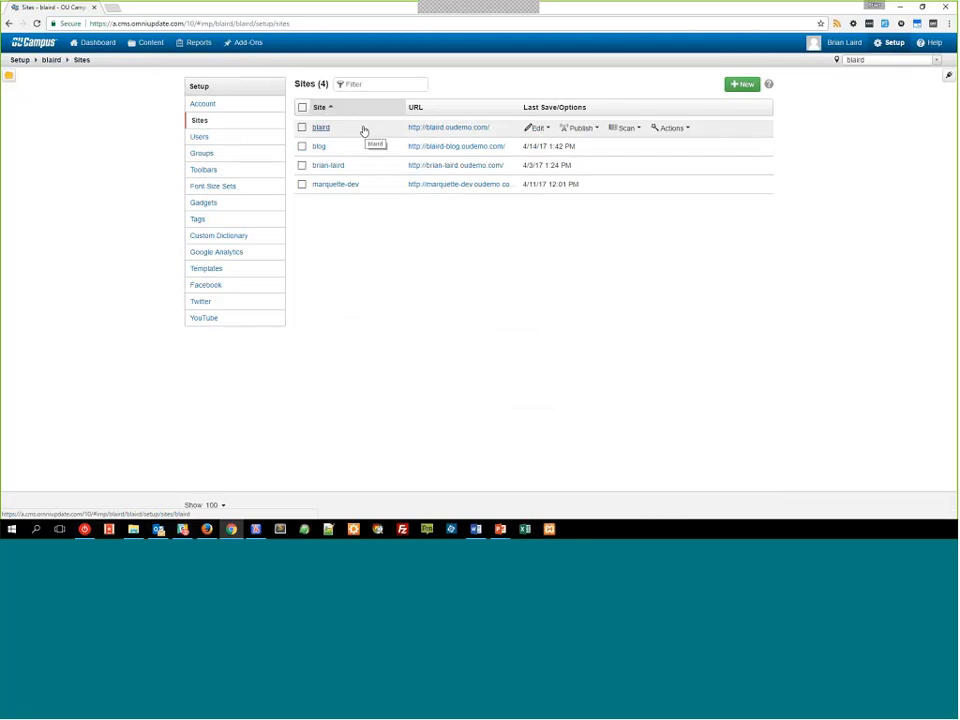
click(668, 128)
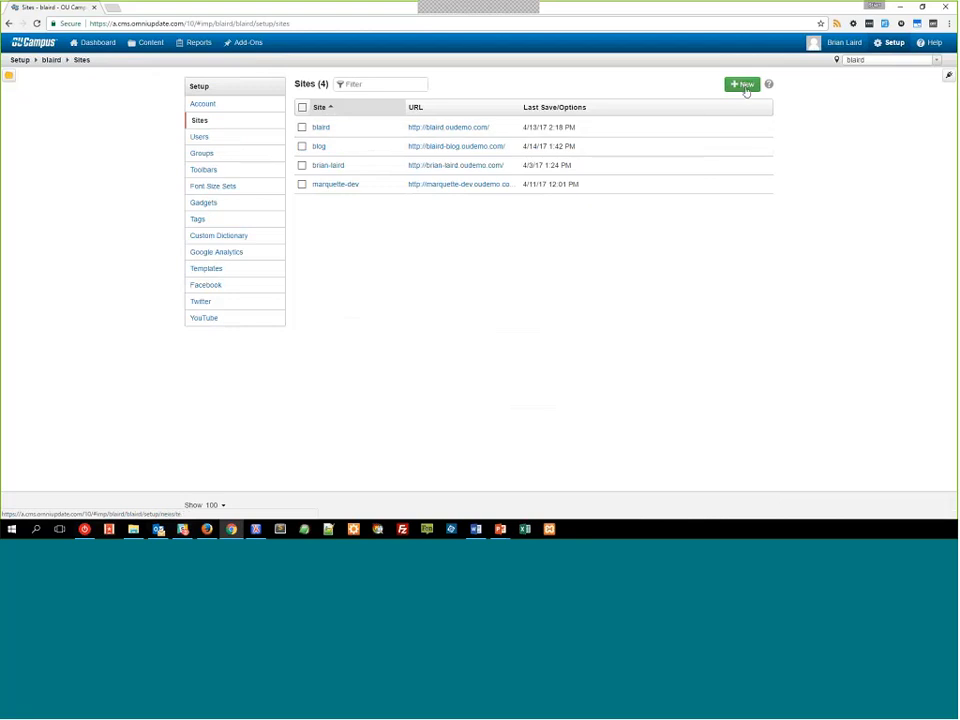
click(744, 86)
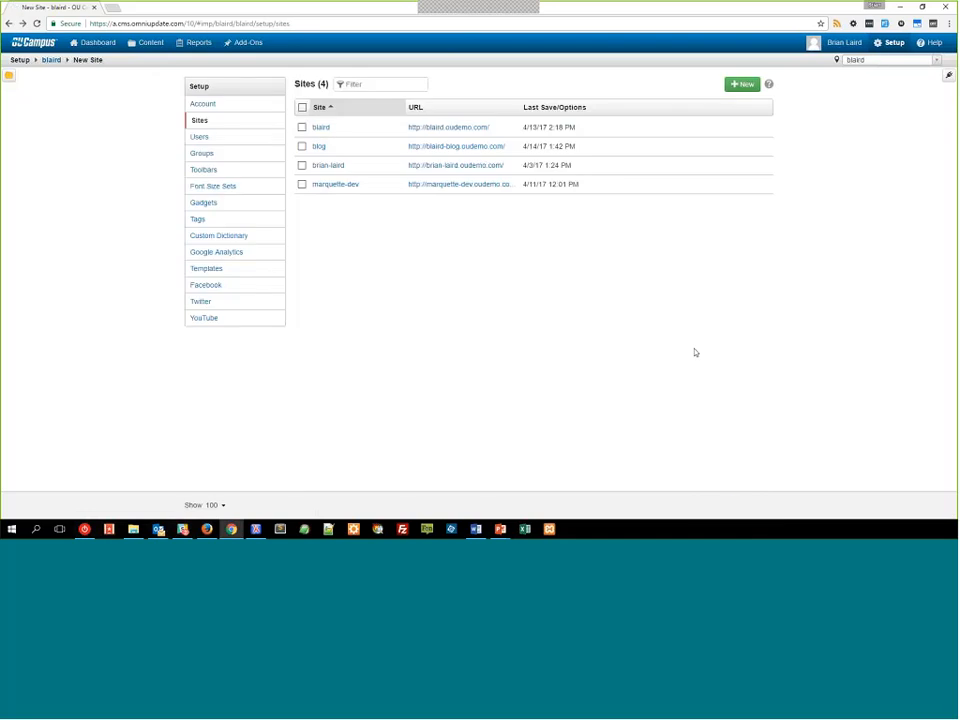
click(666, 130)
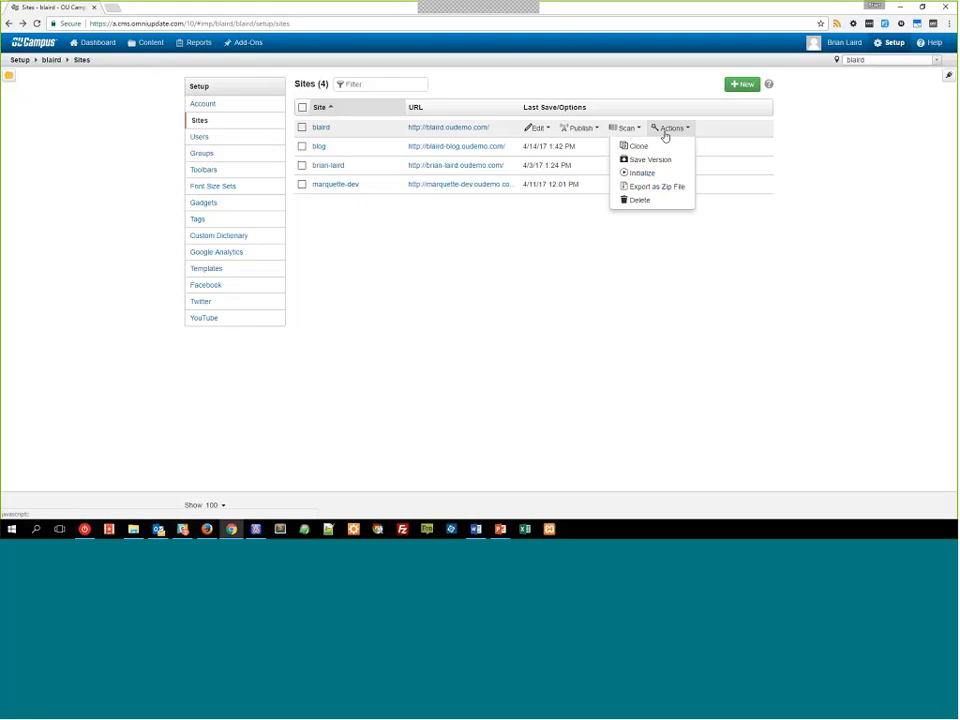
click(669, 150)
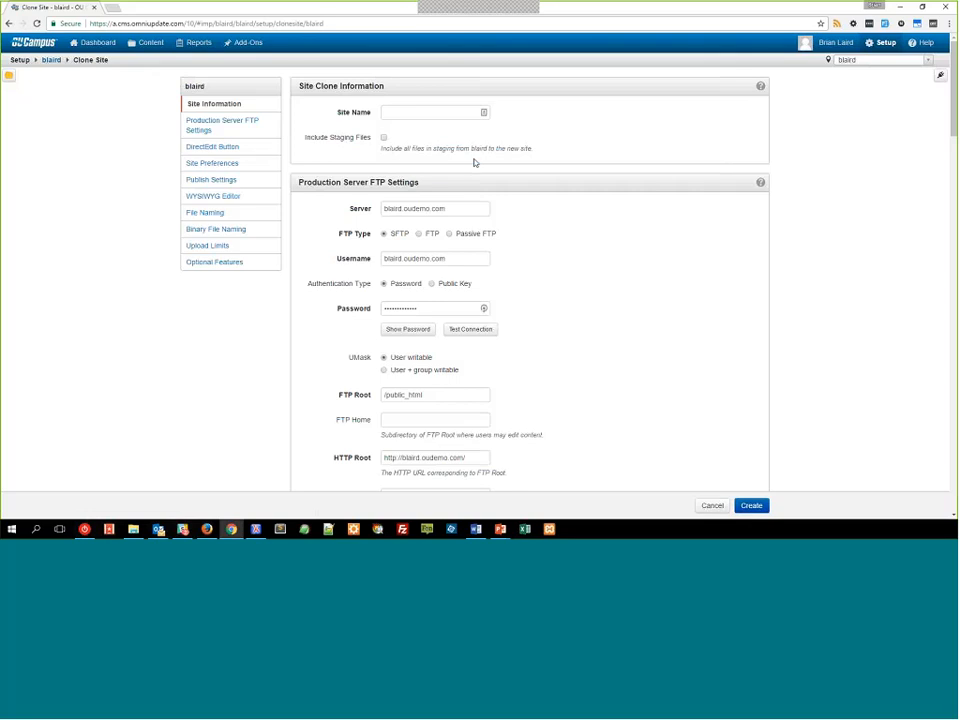
- Name the cloned site www-2017 and leave Include Staging Files unselected
click(384, 138)
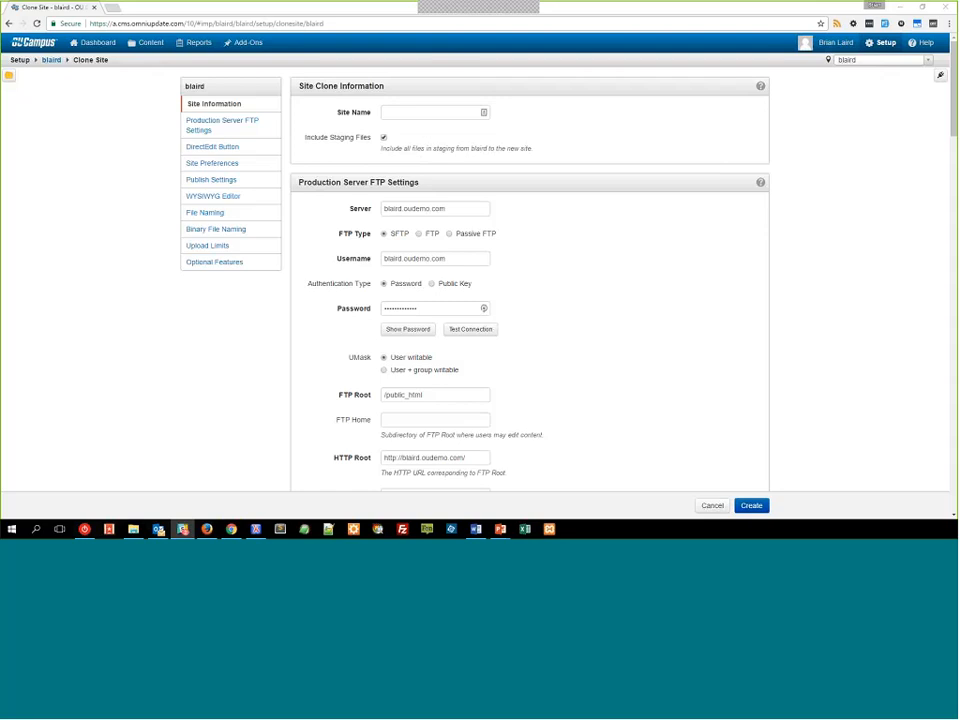
click(383, 137)
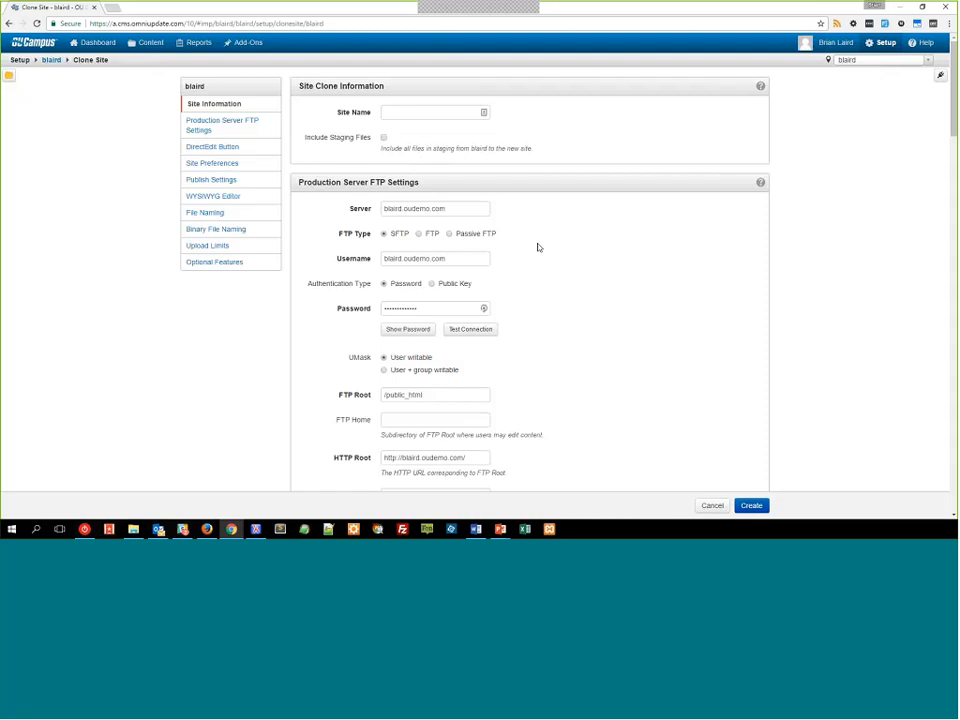
click(435, 112)
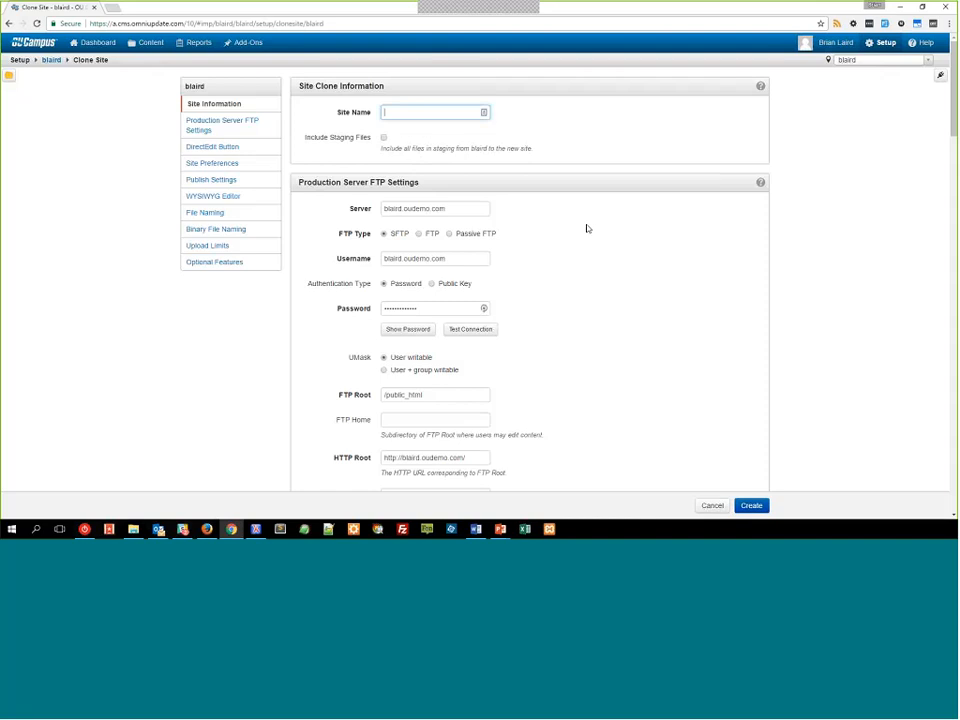
text(www)
text(-2017)
click(542, 139)
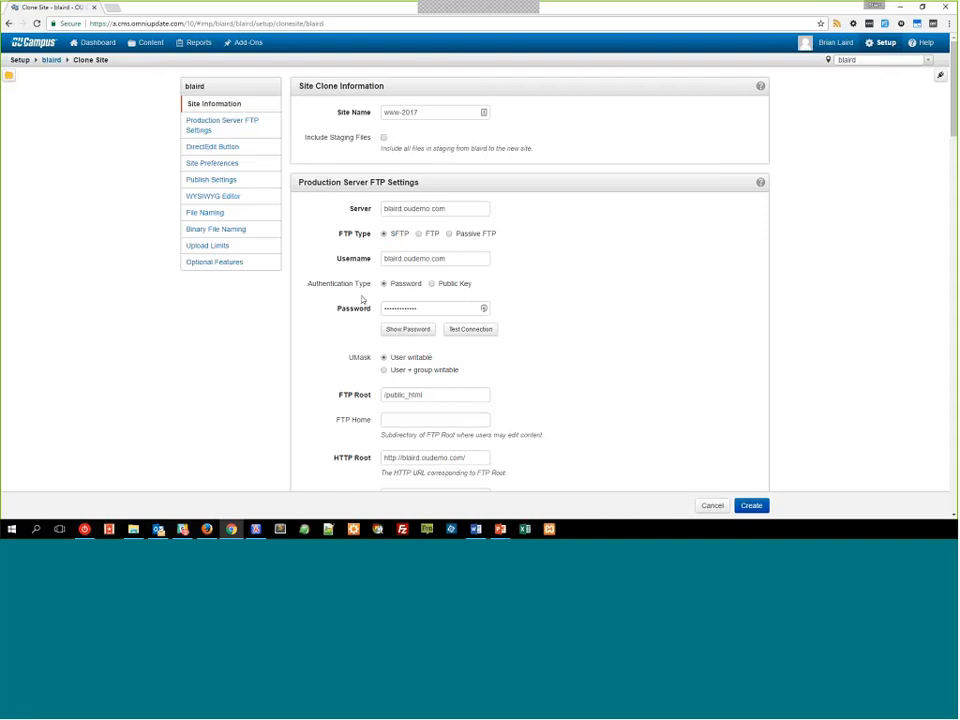
- Set the clone's FTP Root to /public_html/tt and append tt/ to its HTTP Root URL
scroll(533, 314, down, 1)
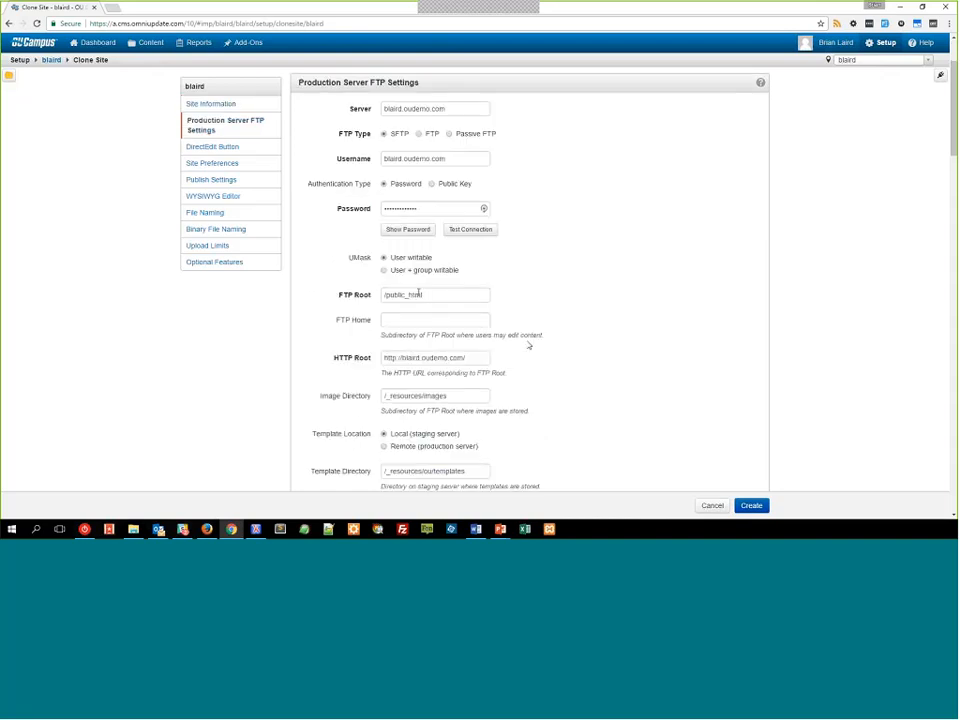
click(468, 357)
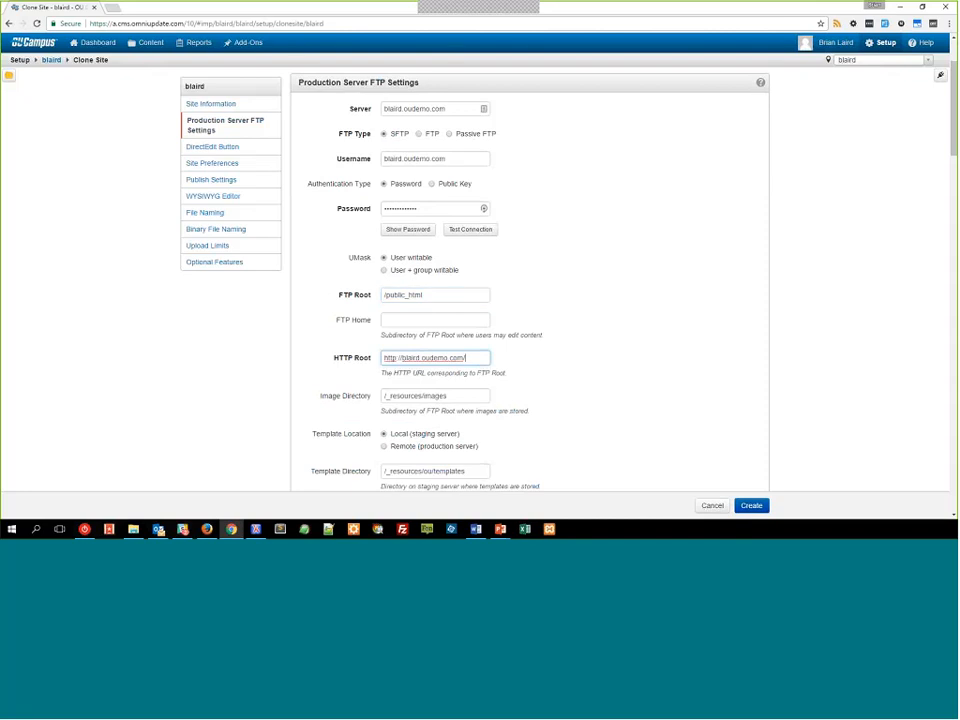
click(507, 403)
click(407, 295)
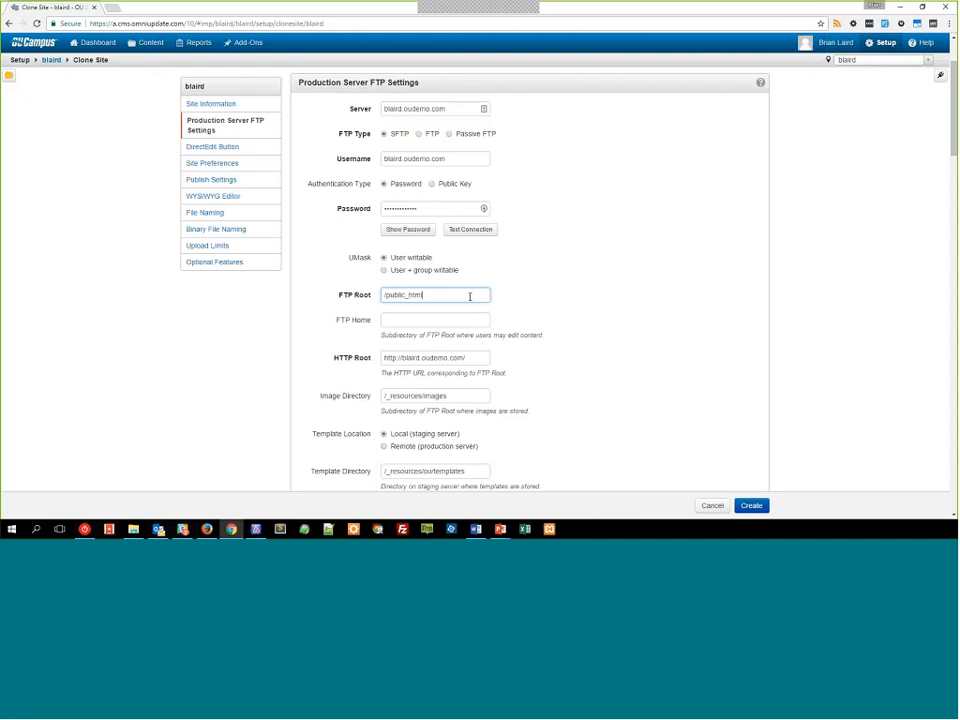
text(l)
text(/t)
click(478, 358)
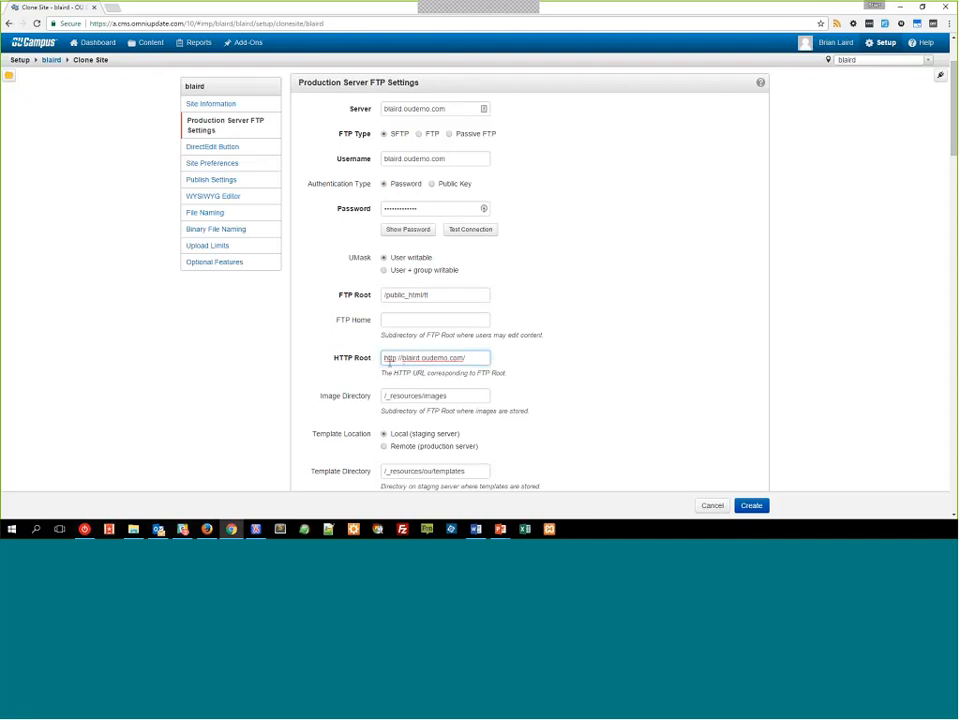
key(End)
text(ft/)
click(577, 343)
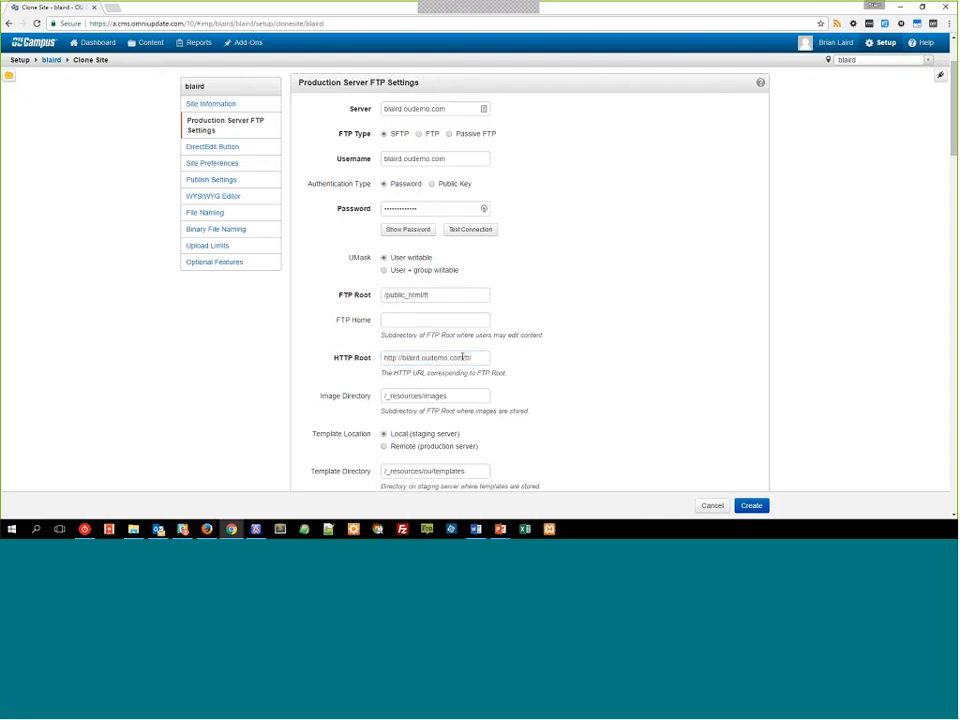
- Compare the base part of the HTTP Root URL with the /public_html part of the FTP Root
drag(463, 357, 371, 352)
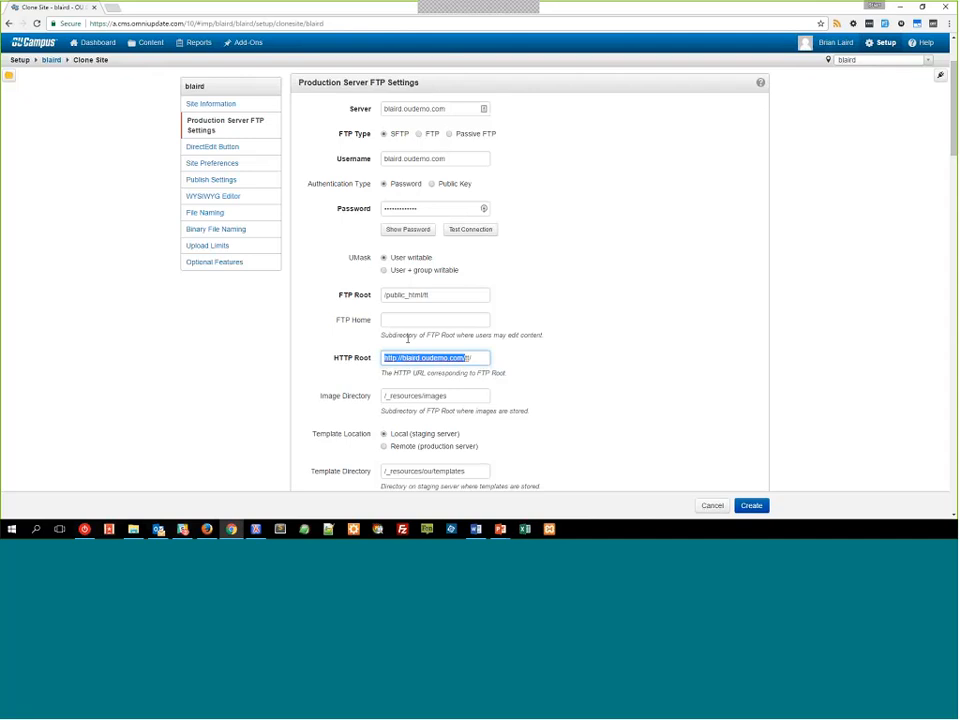
click(407, 339)
drag(383, 295, 422, 295)
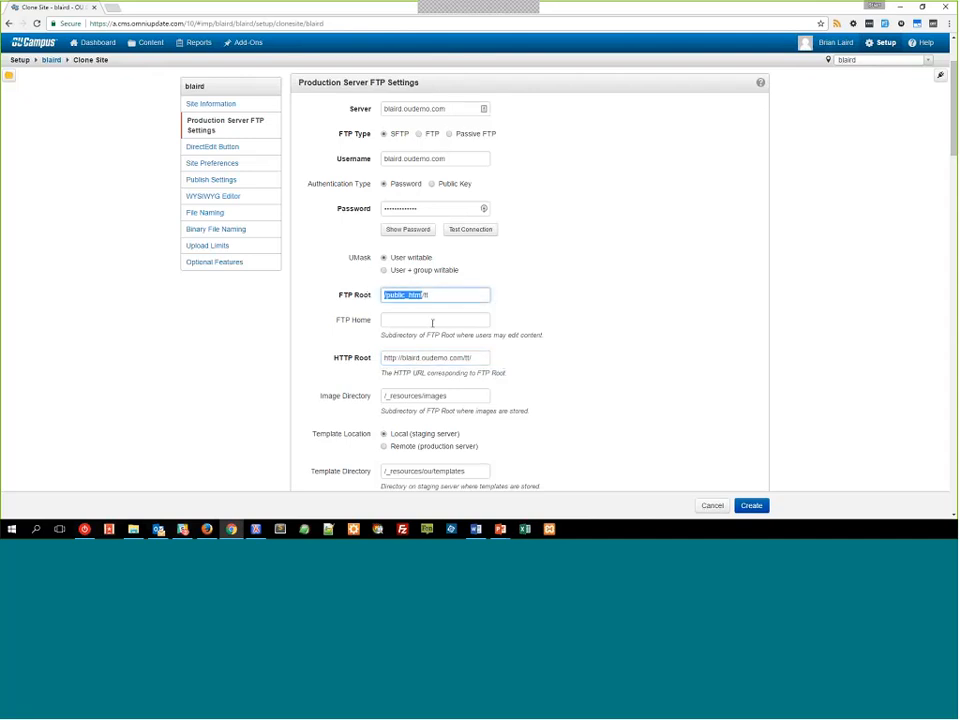
click(423, 295)
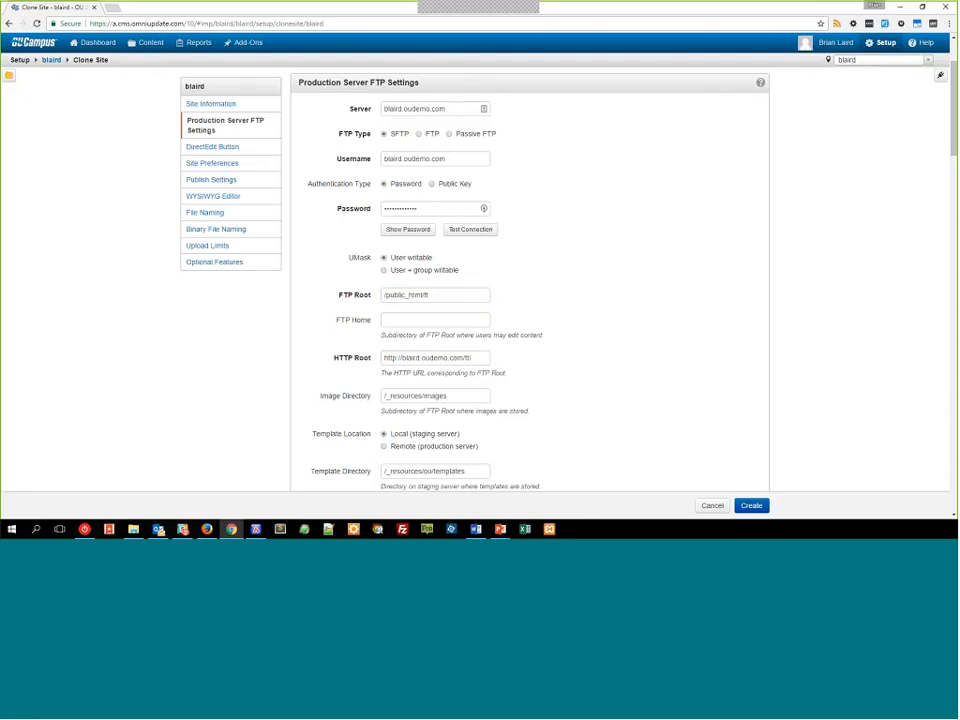
drag(466, 357, 374, 357)
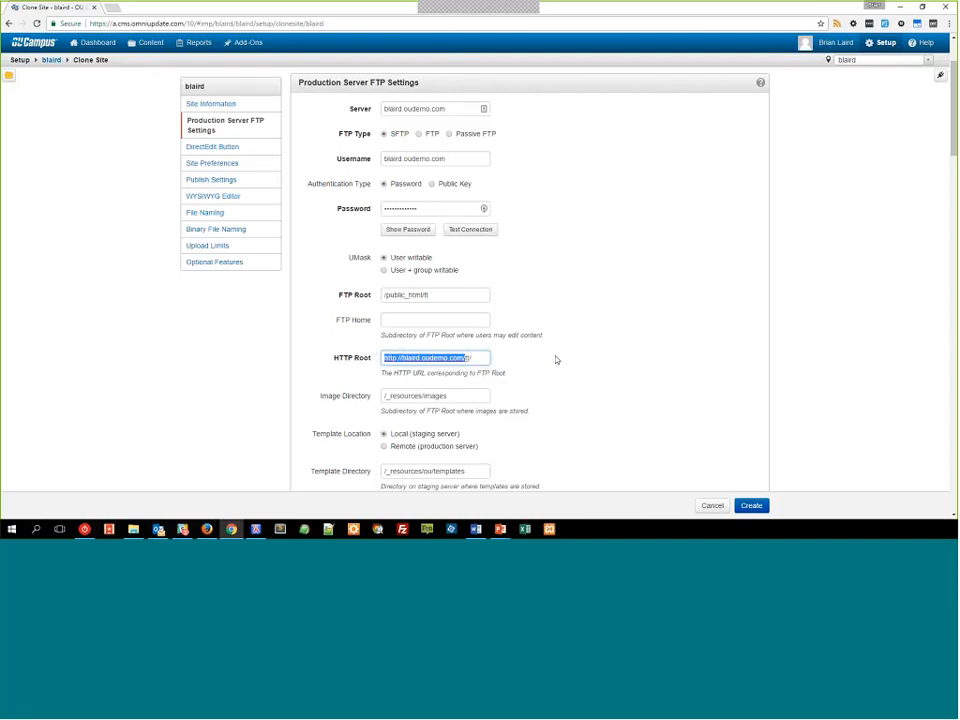
click(507, 369)
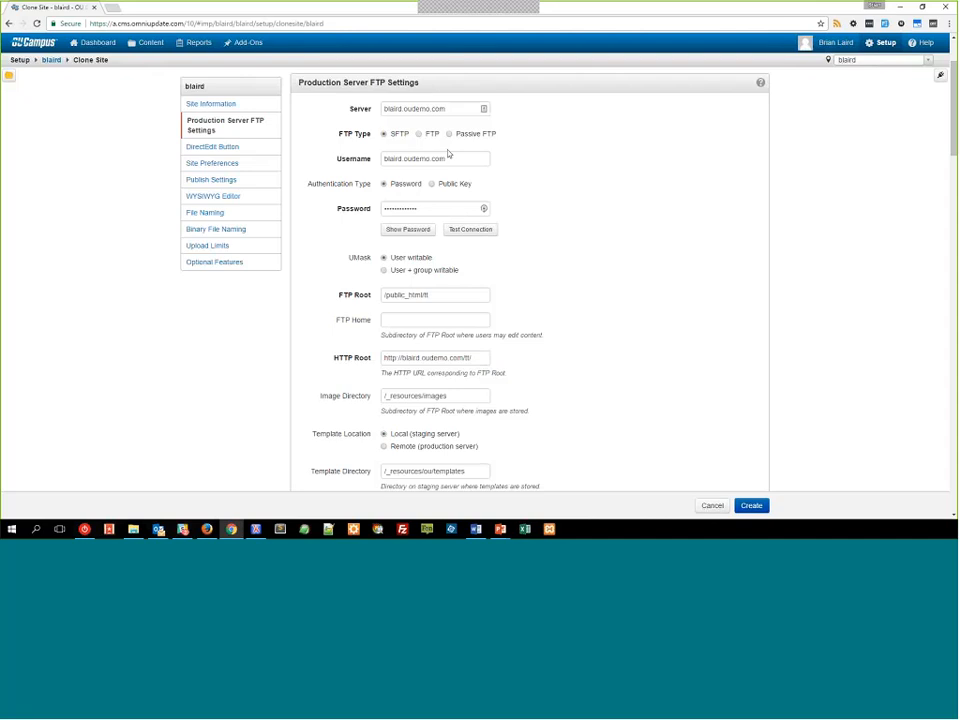
- Test the production server connection, and test it again with a 1 appended to the username
click(467, 232)
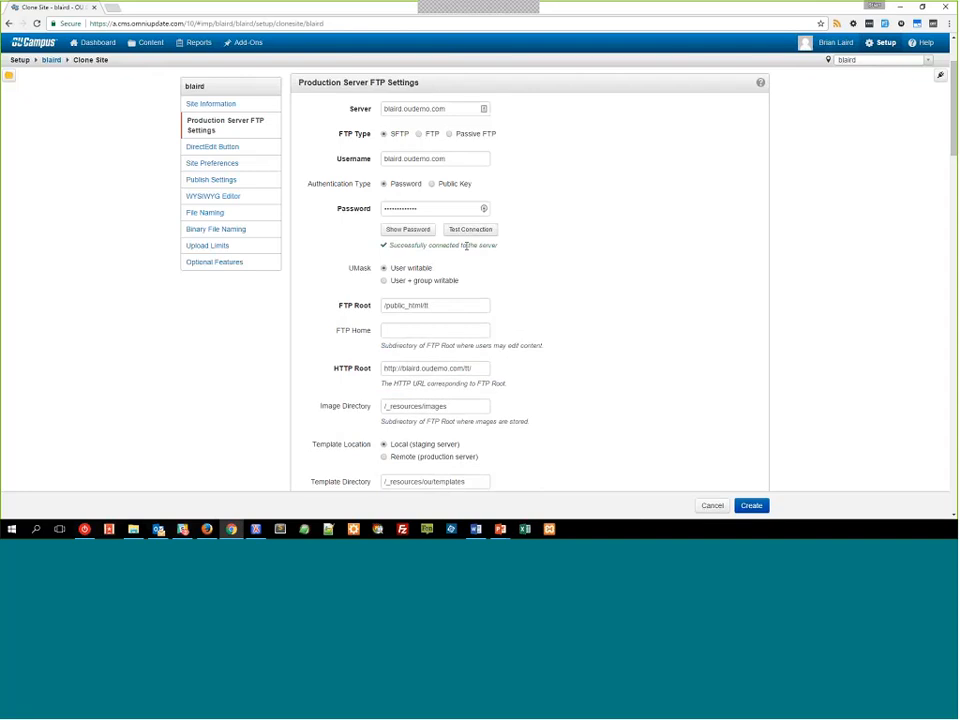
click(449, 159)
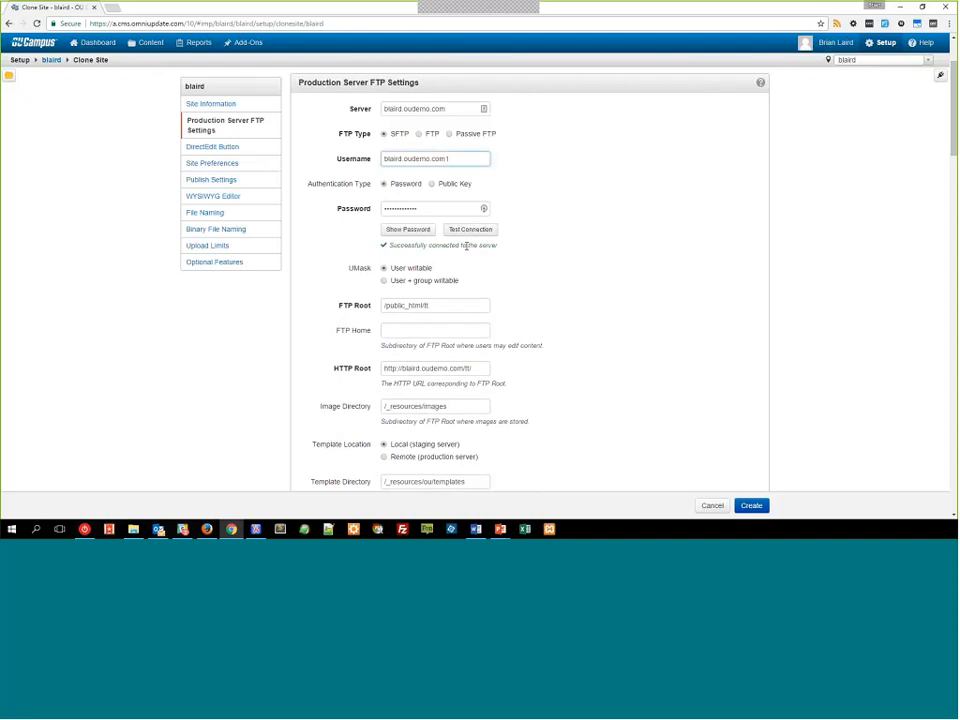
key(Tab)
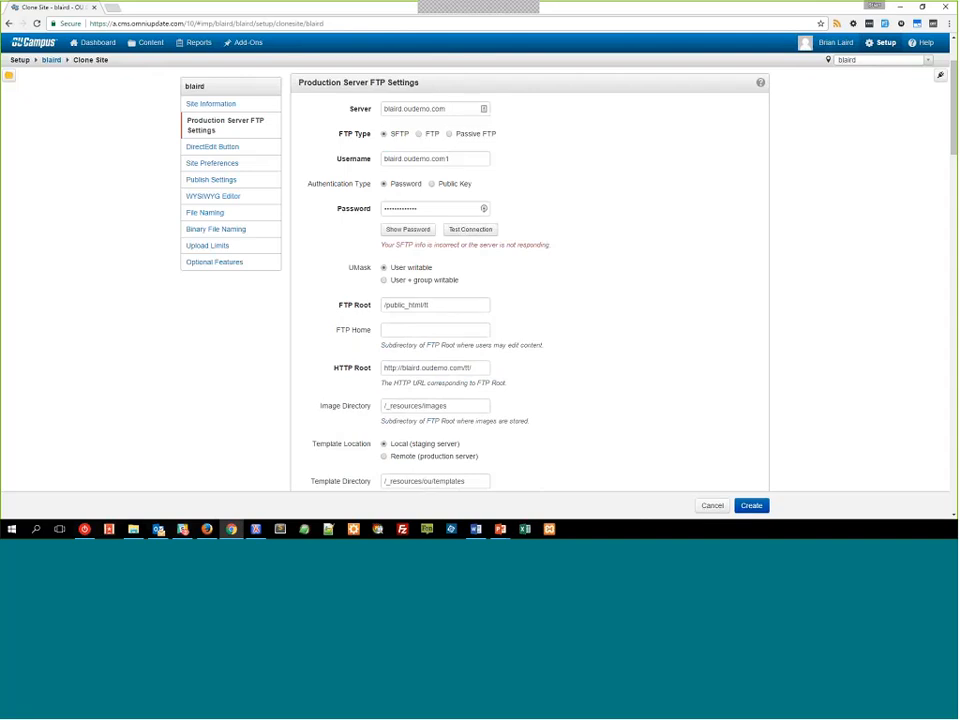
- Remove the trailing 1 from the production server username and retest the connection
click(460, 159)
key(BackSpace)
click(470, 230)
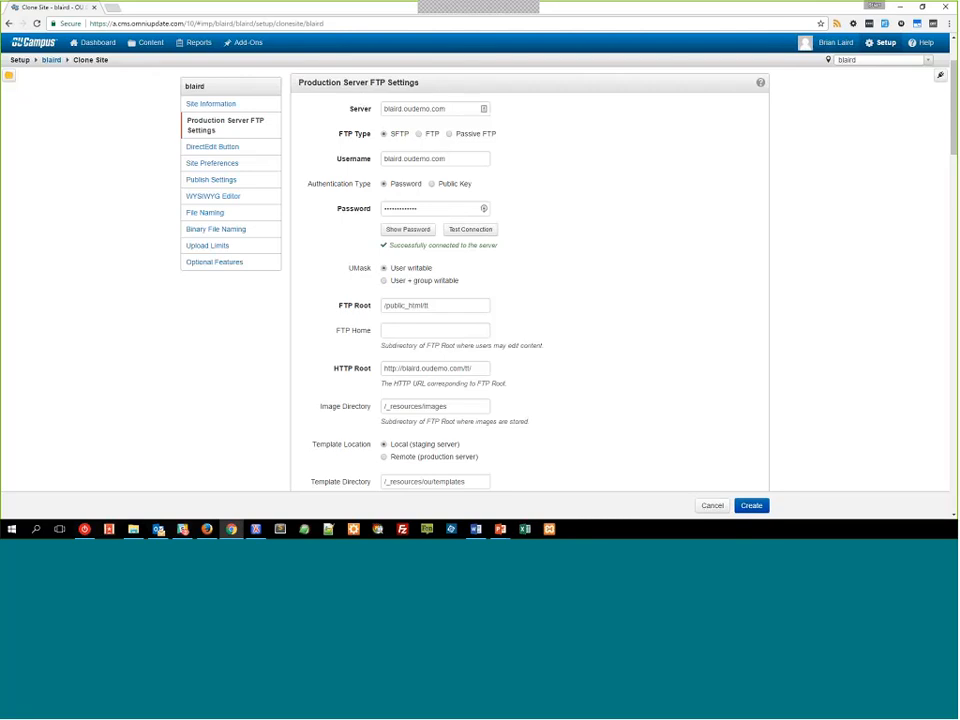
scroll(559, 343, down, 4)
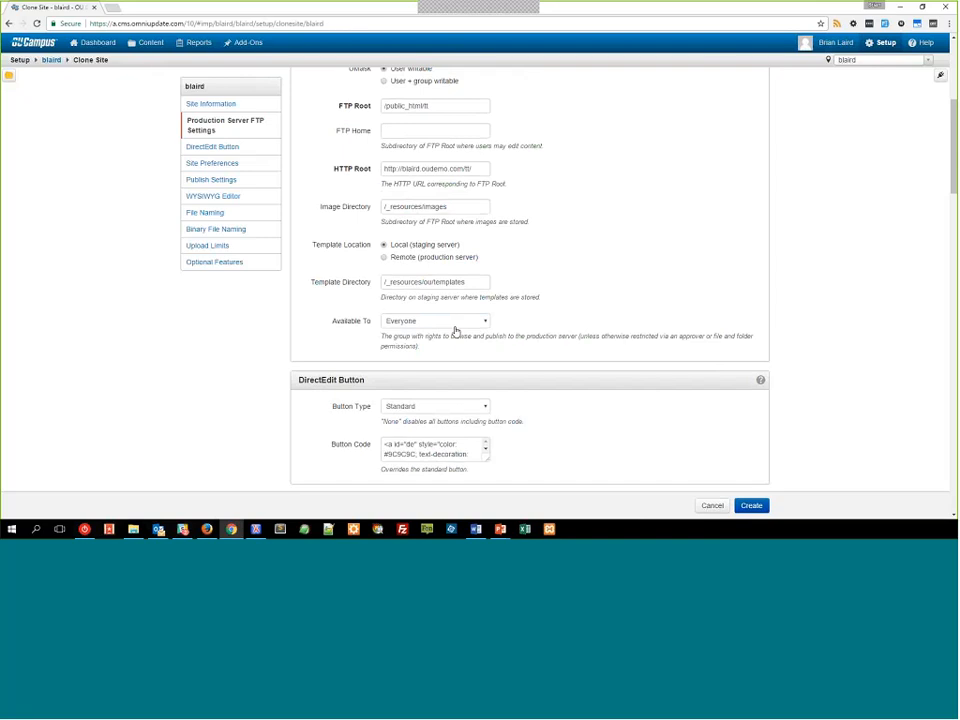
scroll(111, 381, up, 1)
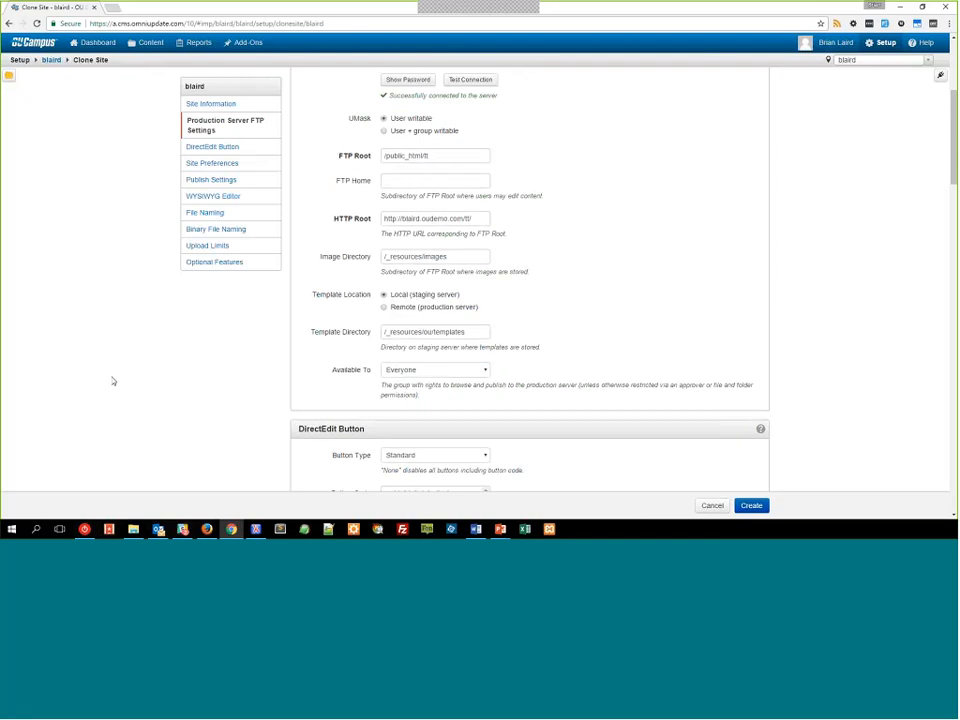
key(alt+Tab)
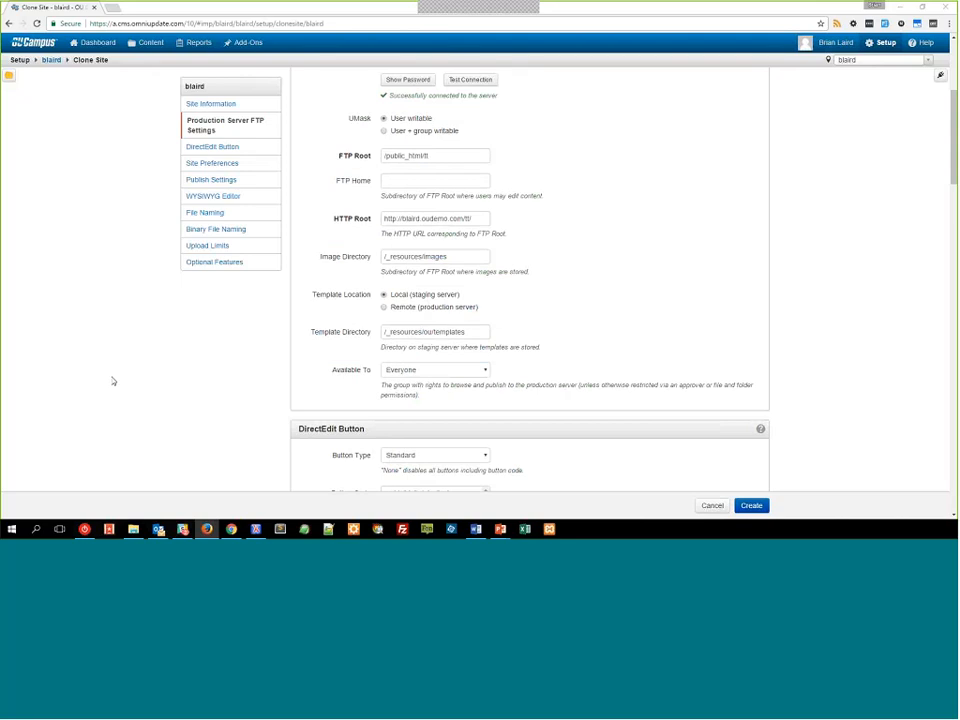
scroll(409, 287, up, 2)
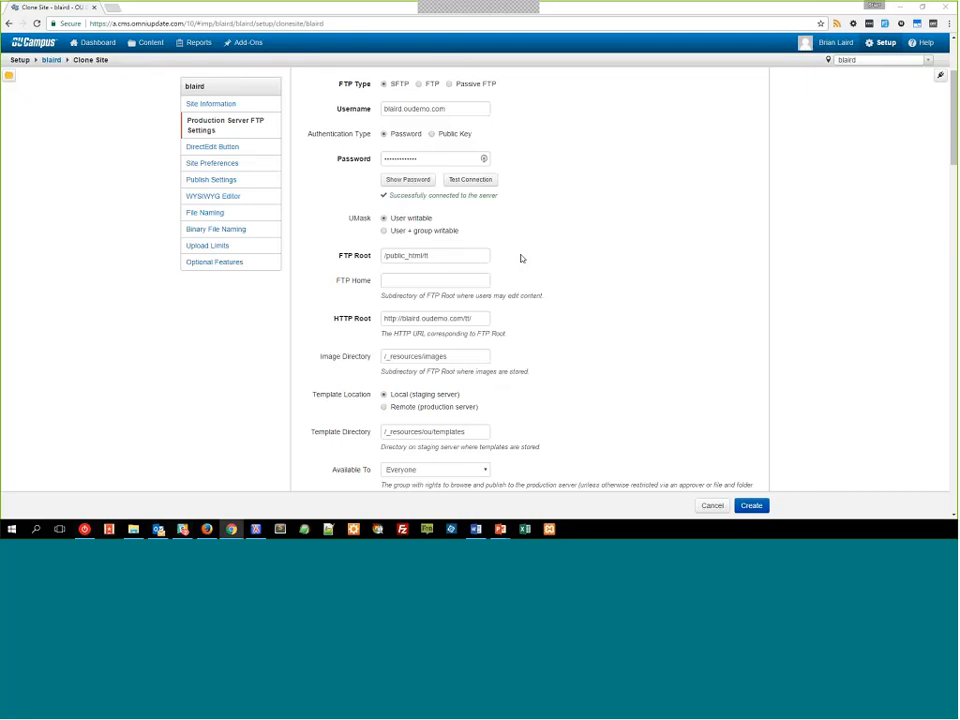
scroll(758, 135, up, 2)
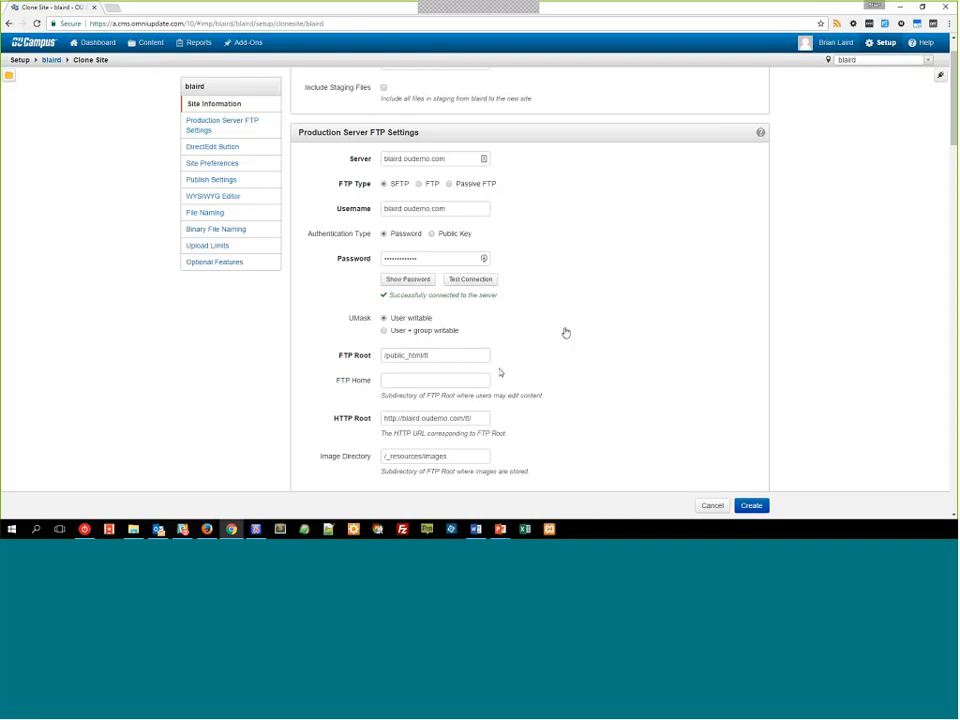
- Compare the remote and local Template Location options and examine the Template Directory path on the staging server
scroll(565, 332, down, 5)
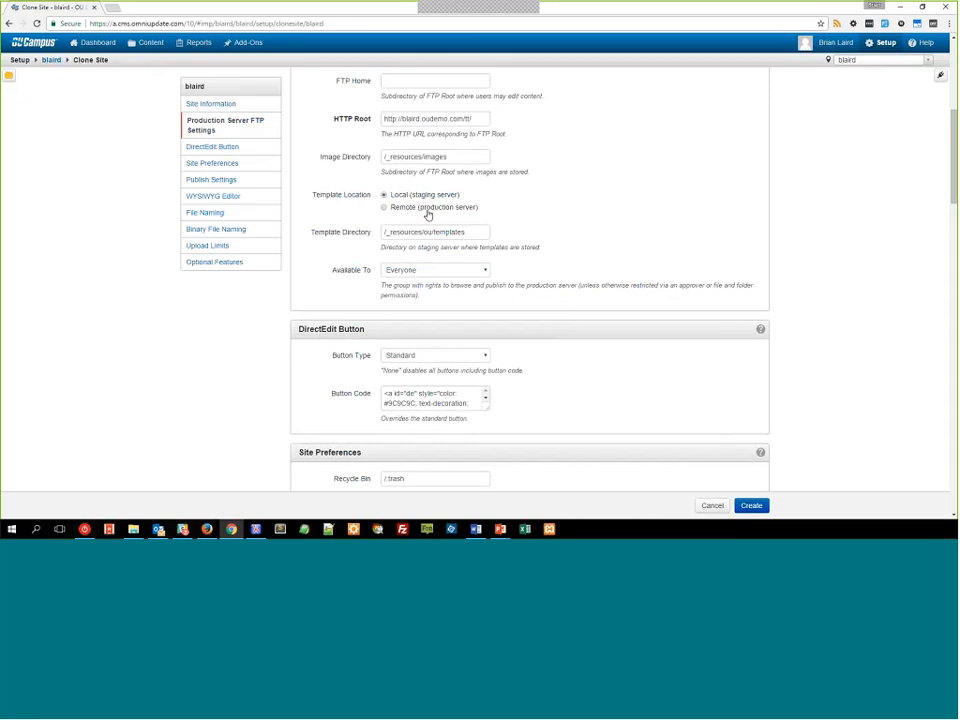
click(425, 212)
click(436, 196)
drag(384, 232, 398, 264)
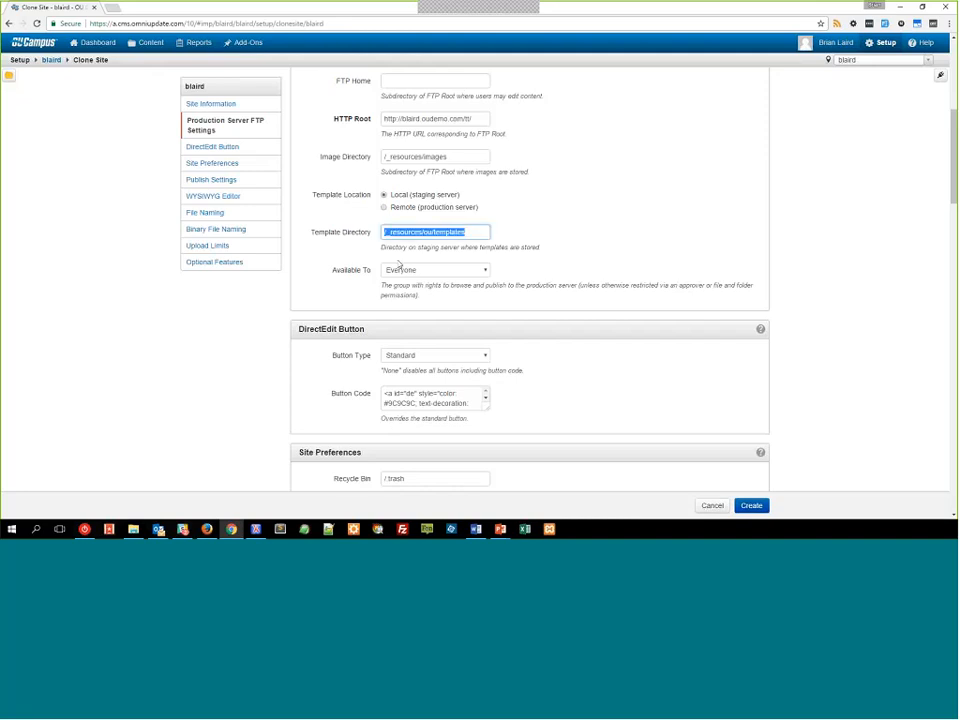
click(460, 249)
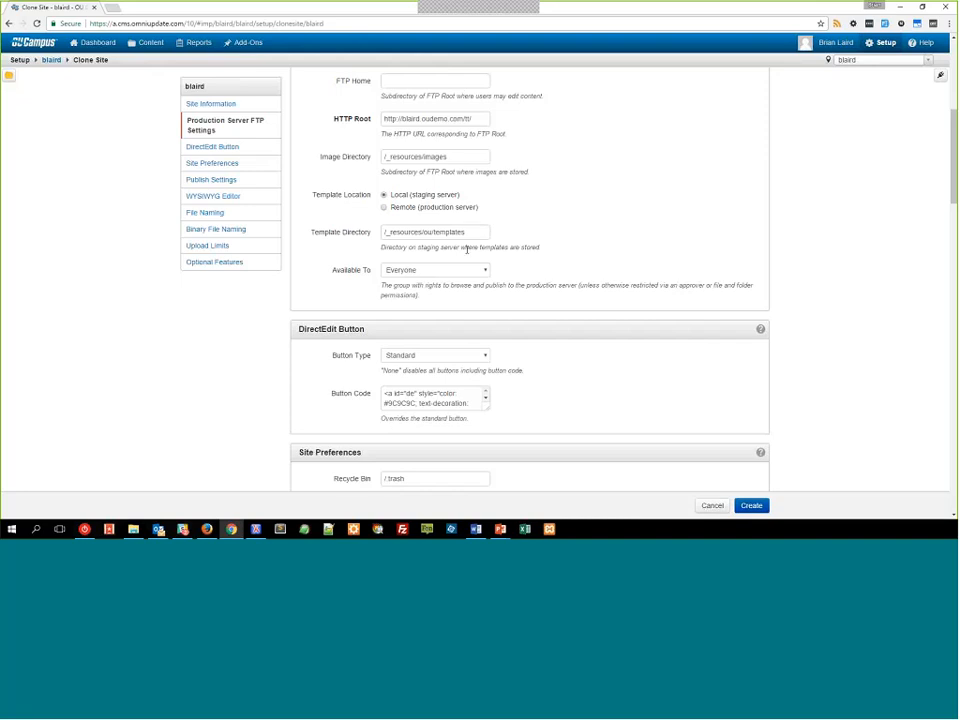
- Examine which groups the Available To setting offers for browsing and publishing to the production server
scroll(572, 304, up, 5)
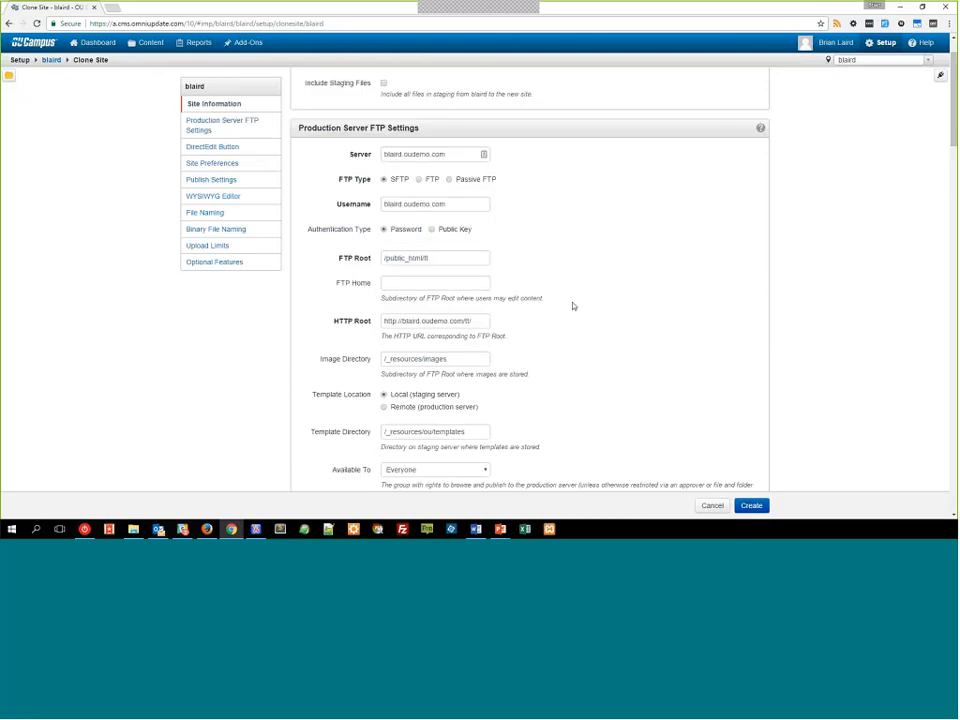
scroll(521, 285, down, 5)
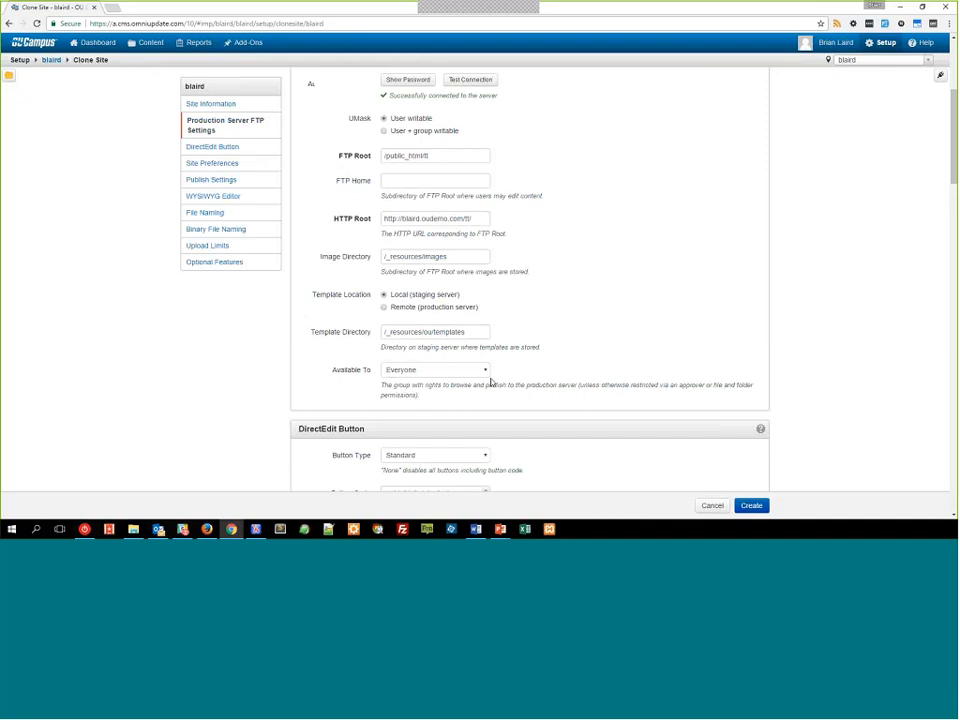
click(438, 370)
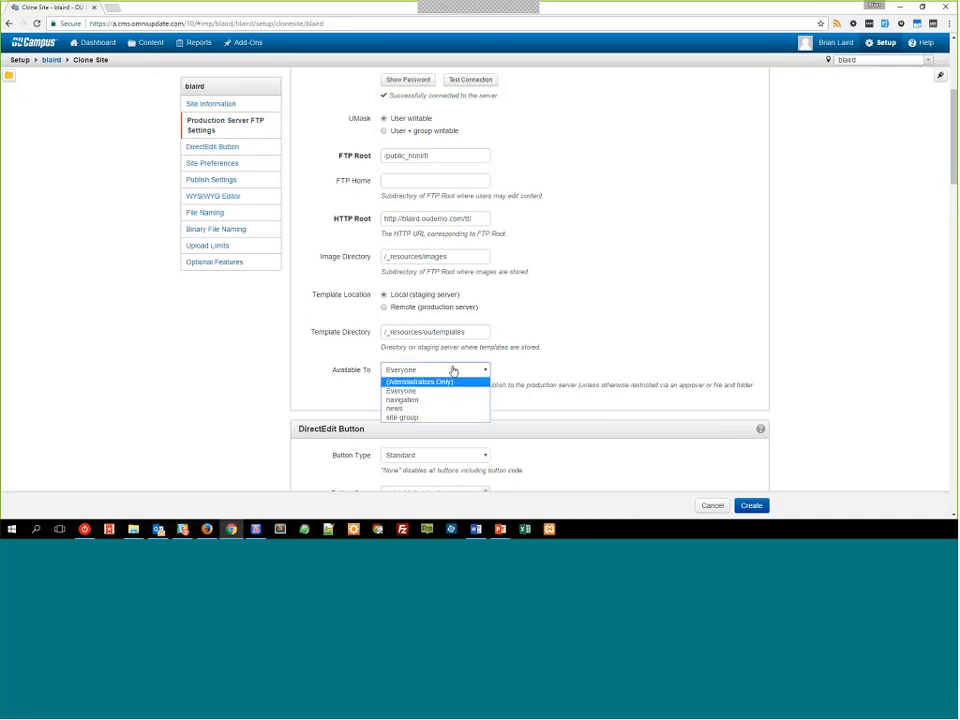
click(507, 373)
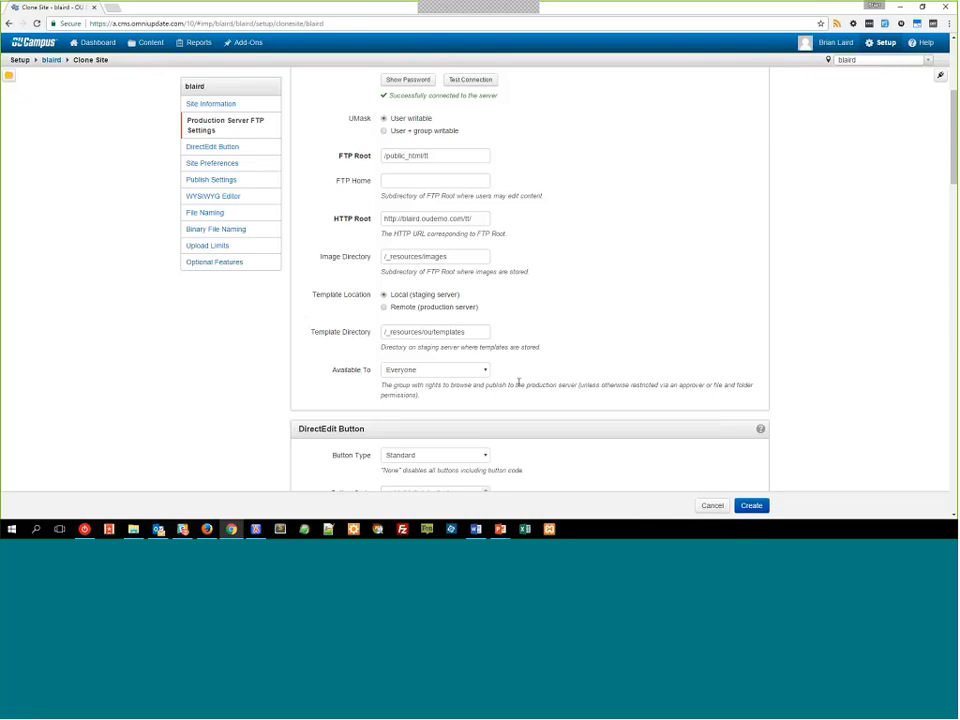
click(409, 379)
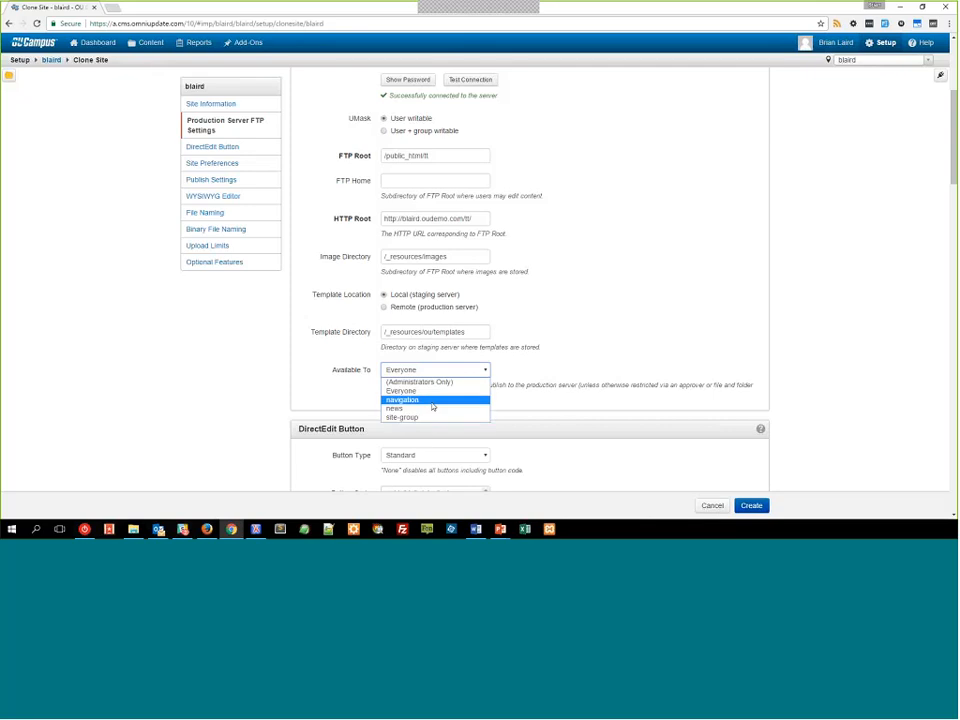
click(510, 394)
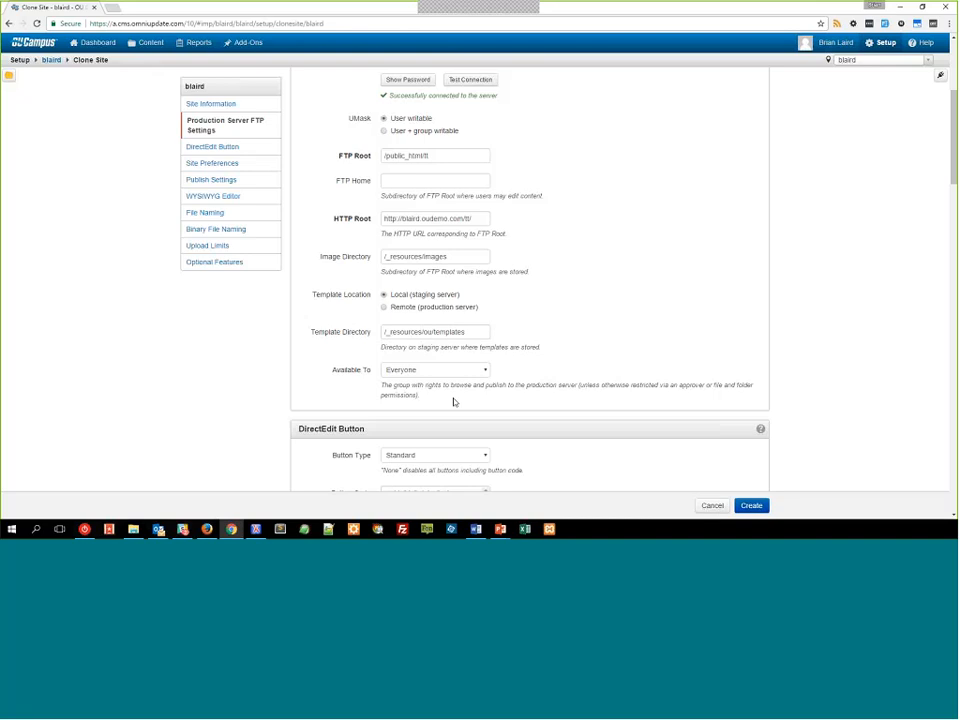
click(440, 370)
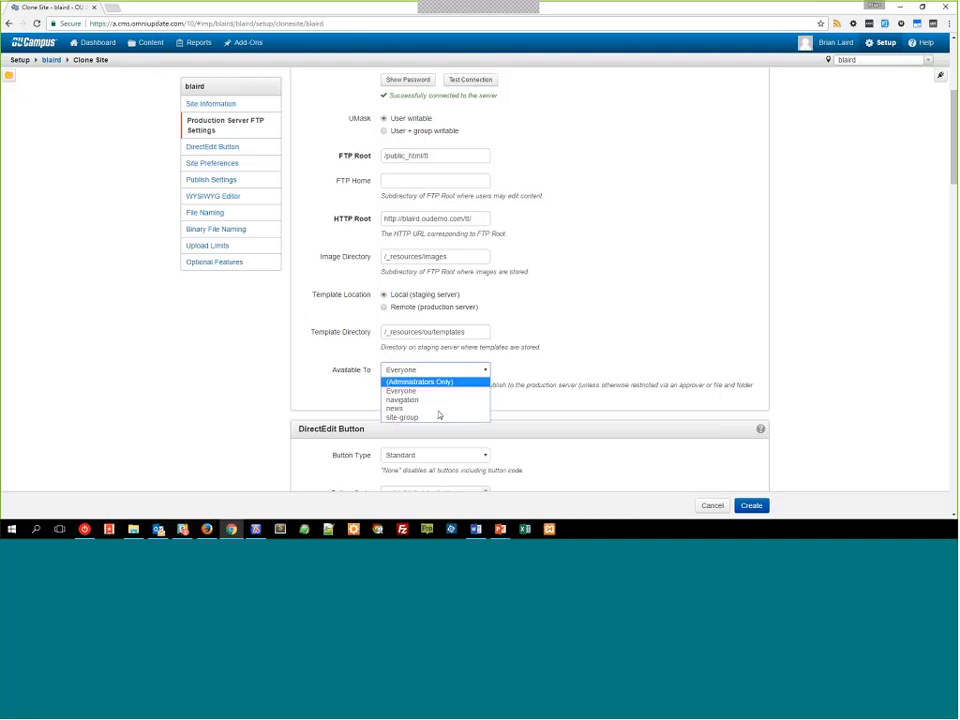
click(468, 392)
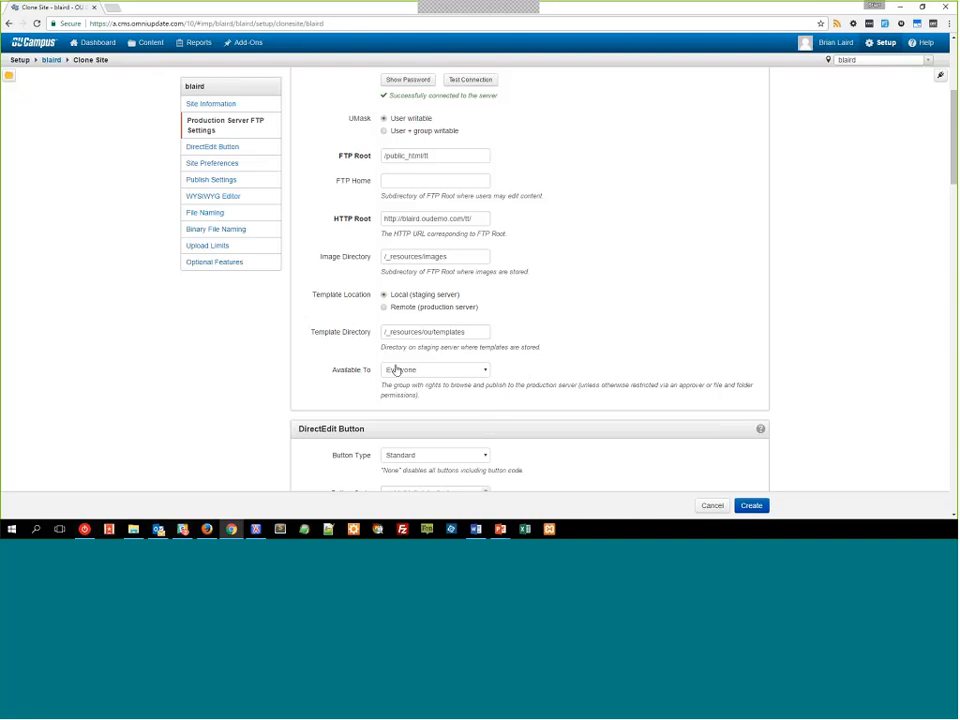
- Check which button types are available for the DirectEdit button
scroll(491, 357, down, 5)
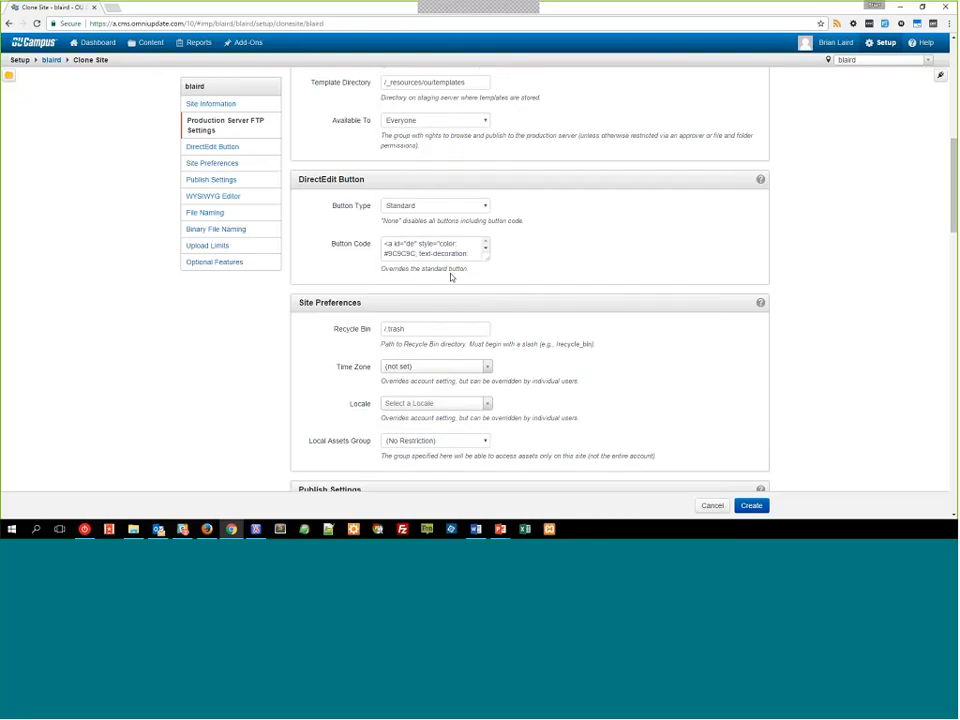
click(420, 207)
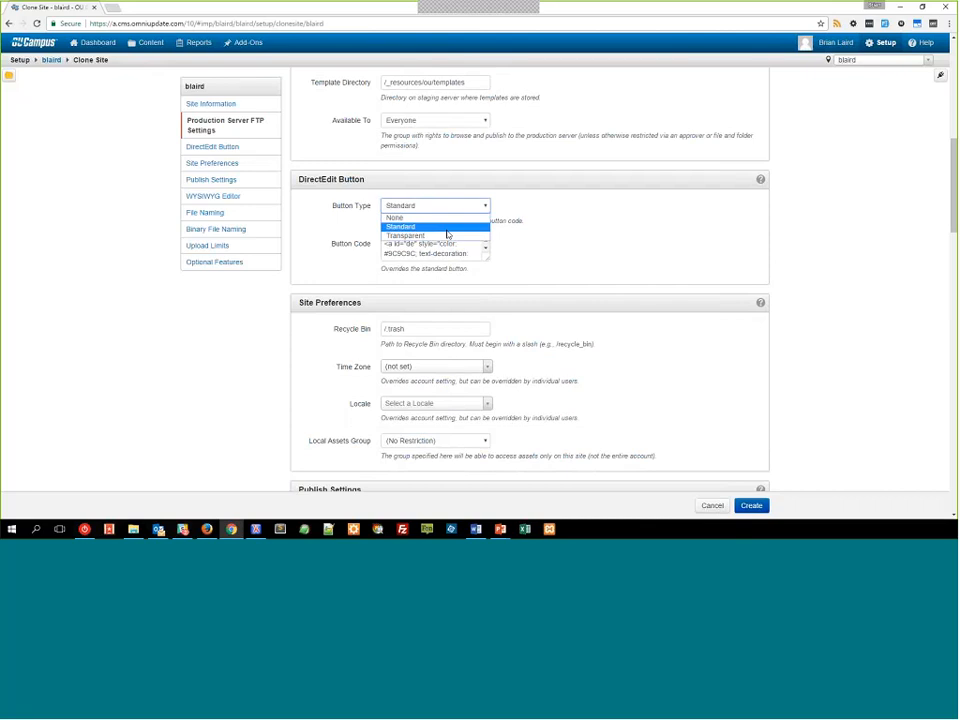
click(541, 270)
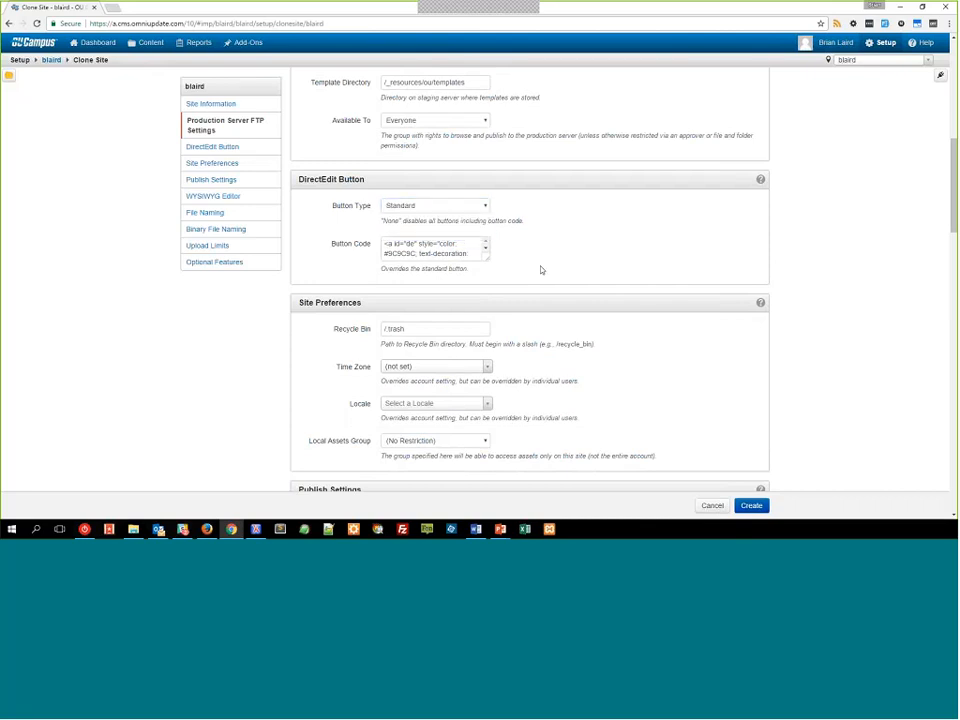
- Examine the DirectEdit button code, focusing on its link text symbol and its href value
drag(385, 244, 504, 277)
click(504, 277)
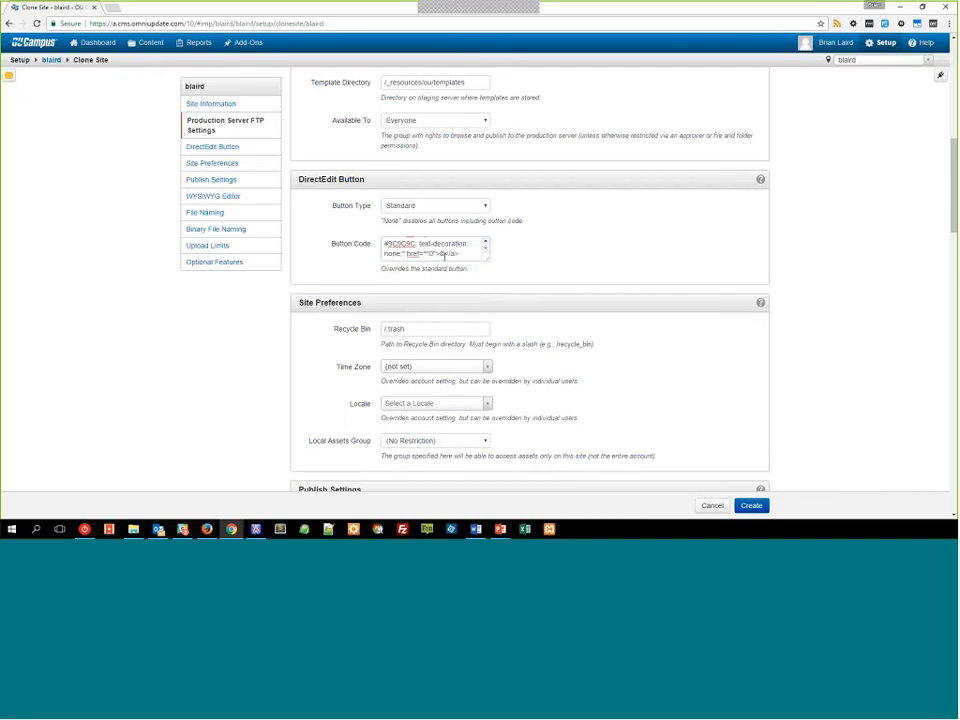
double_click(443, 254)
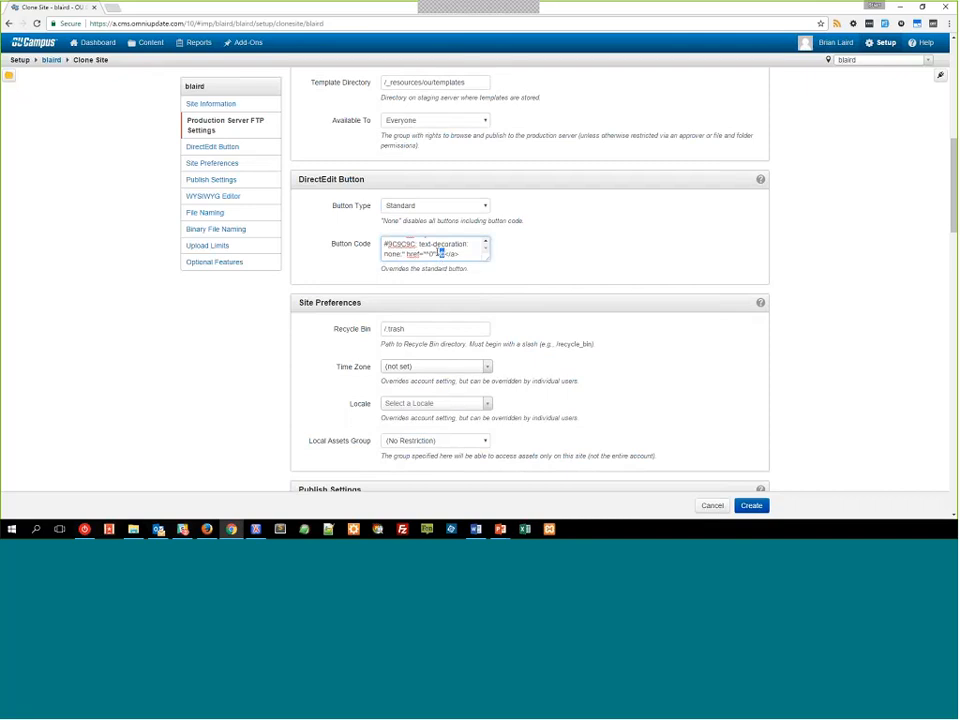
scroll(439, 253, up, 1)
scroll(435, 253, down, 1)
click(427, 253)
double_click(428, 254)
click(428, 255)
double_click(431, 253)
click(437, 253)
double_click(431, 253)
click(516, 290)
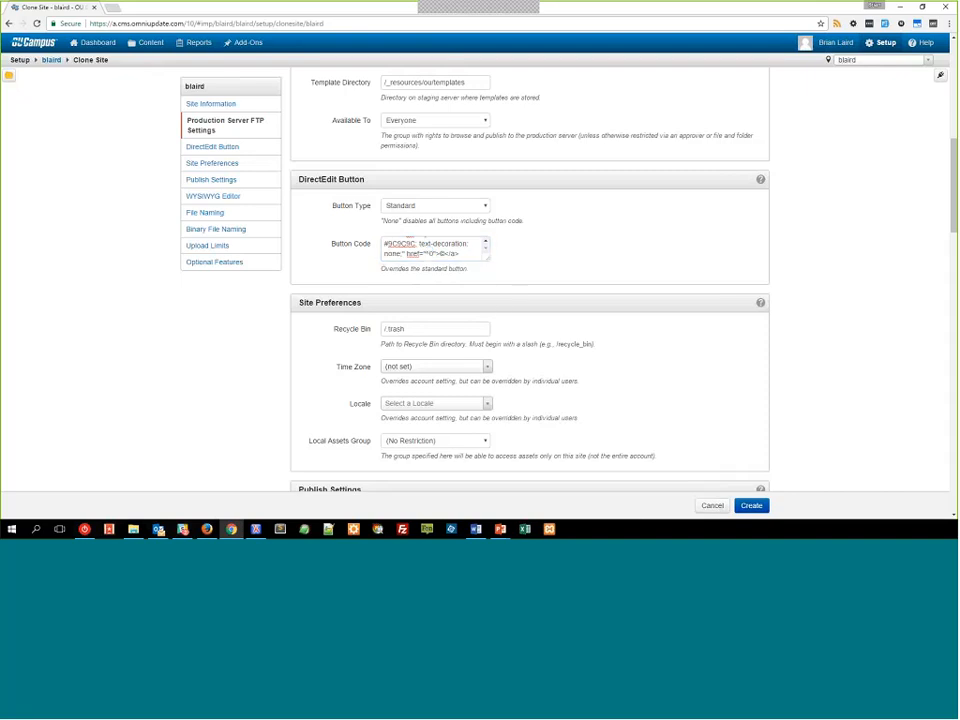
- Examine the Recycle Bin path in the site preferences and compare it with the example directory in its help text
scroll(484, 243, down, 1)
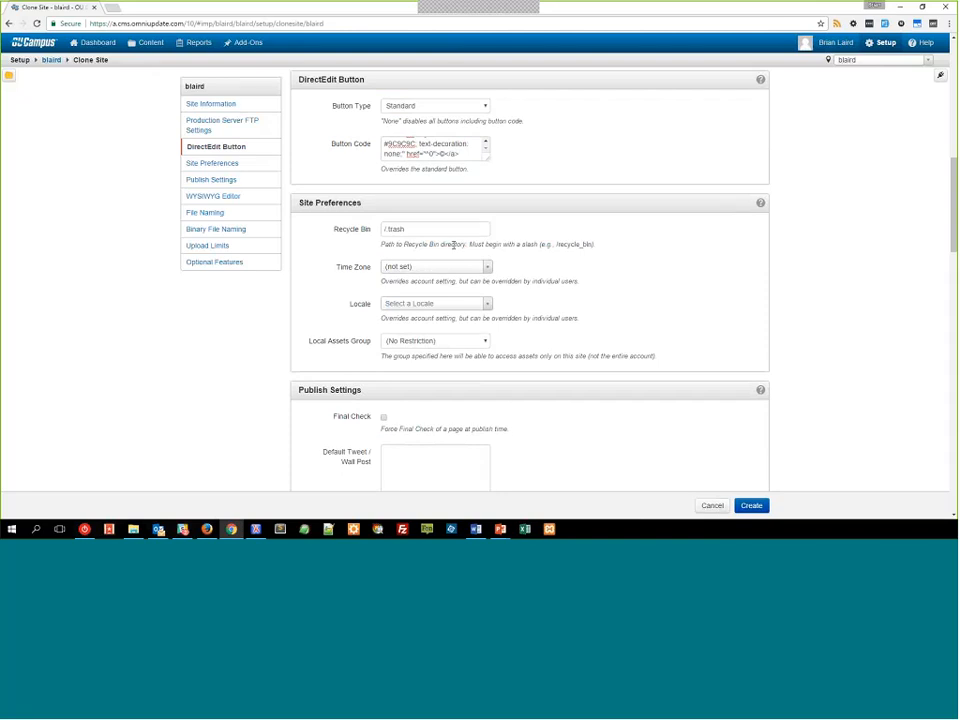
drag(436, 231, 319, 242)
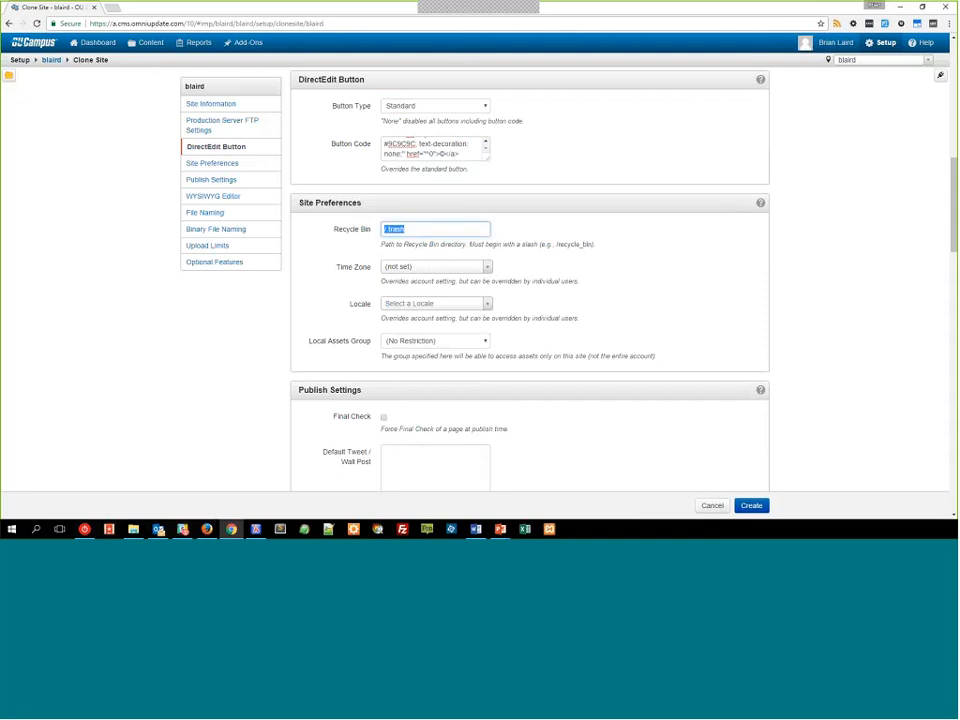
click(407, 230)
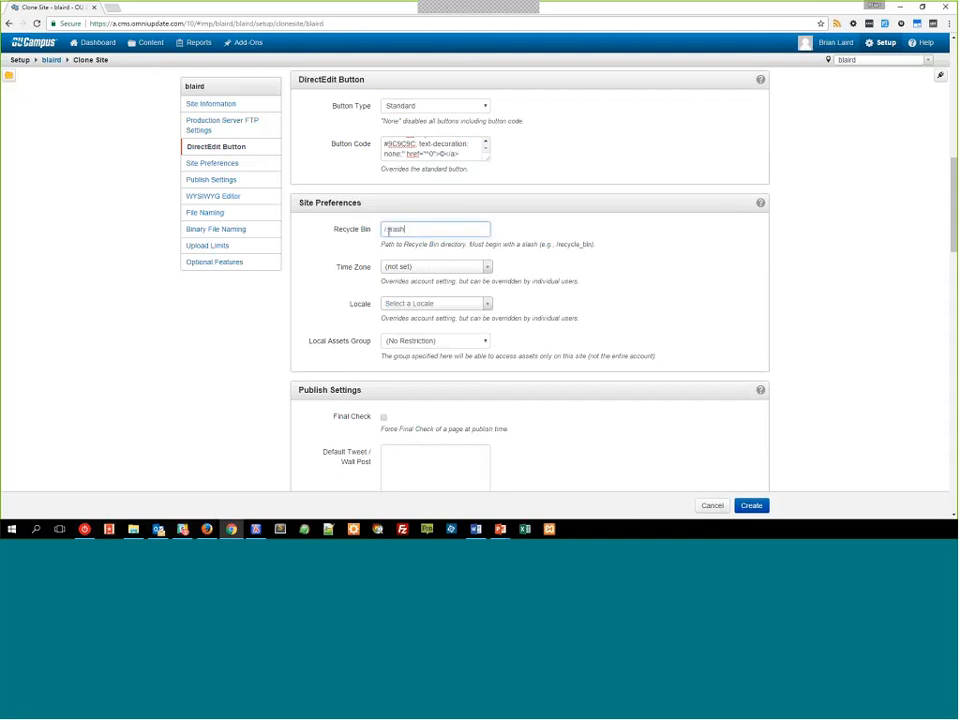
drag(557, 244, 593, 246)
click(590, 245)
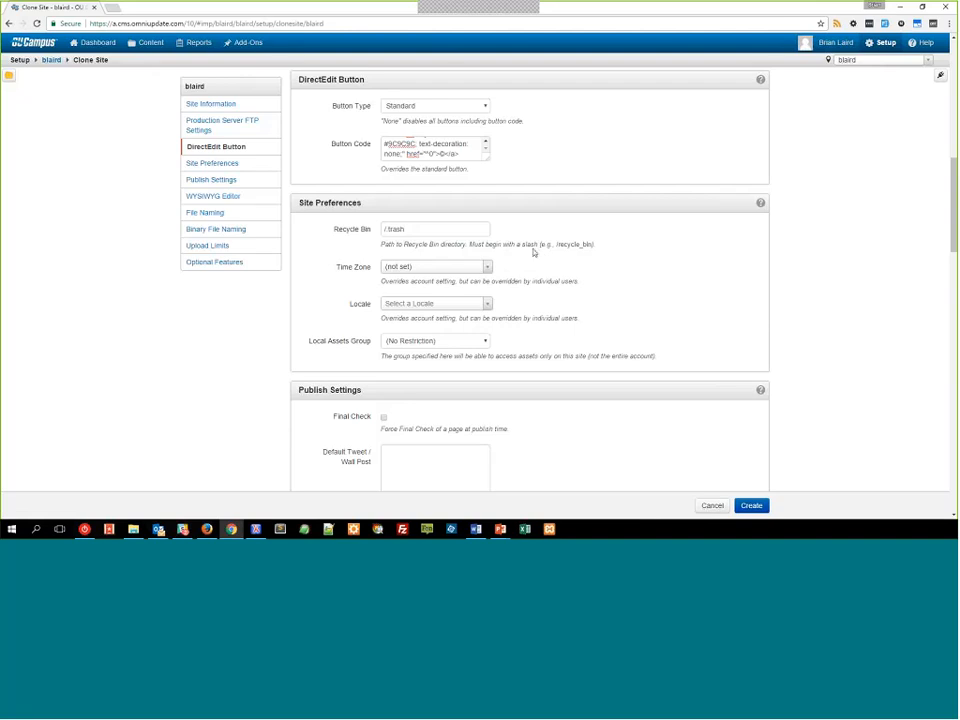
- Browse the time zones available for the site preferences without choosing one
scroll(533, 253, down, 1)
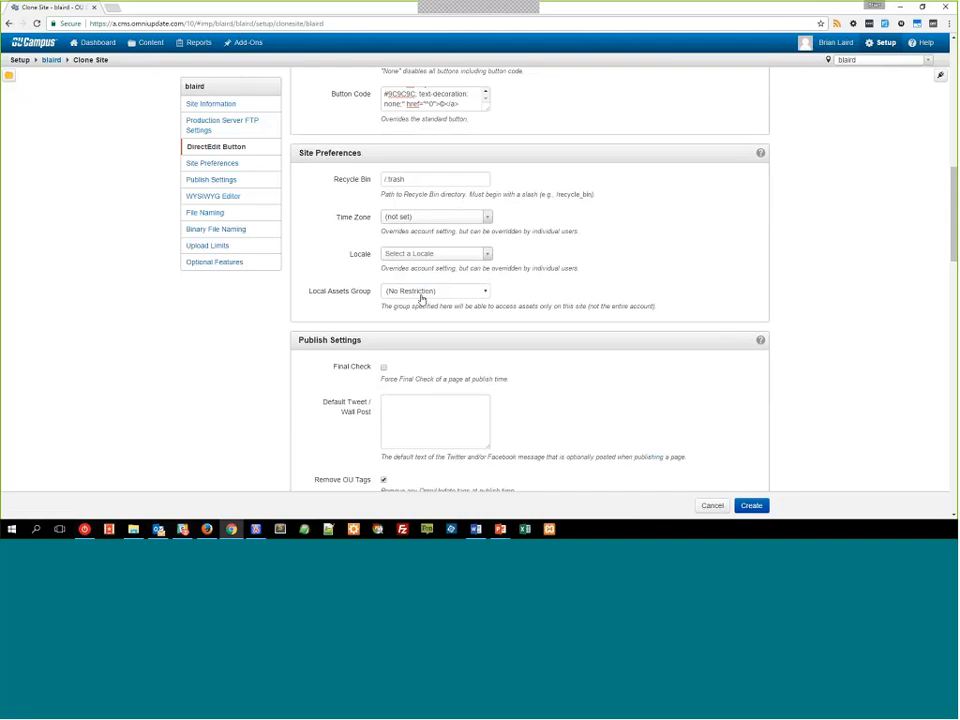
click(467, 218)
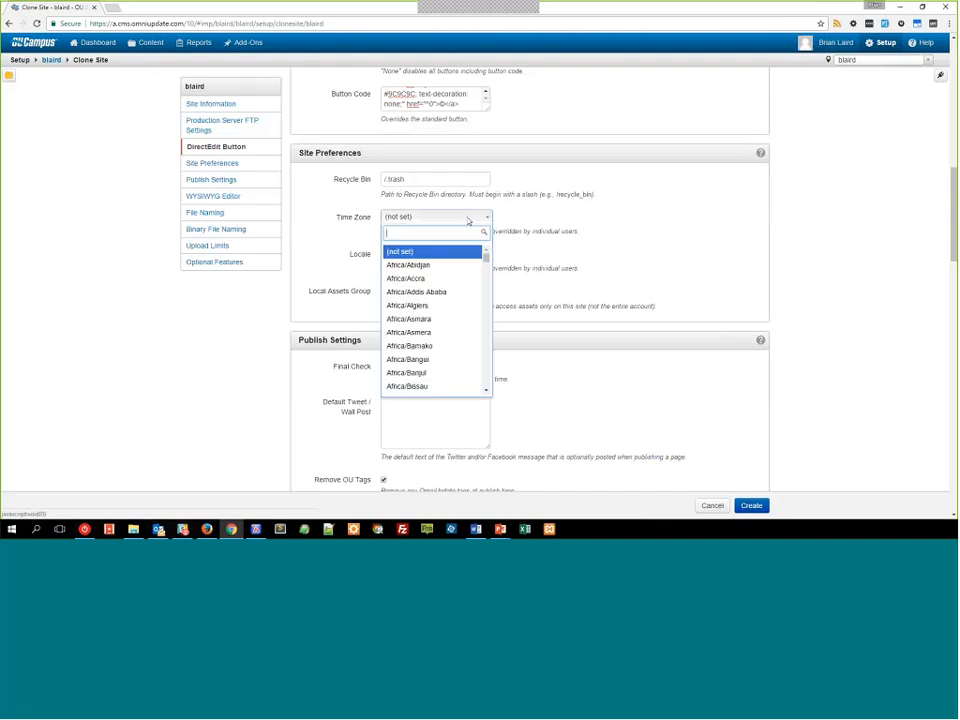
scroll(441, 321, down, 5)
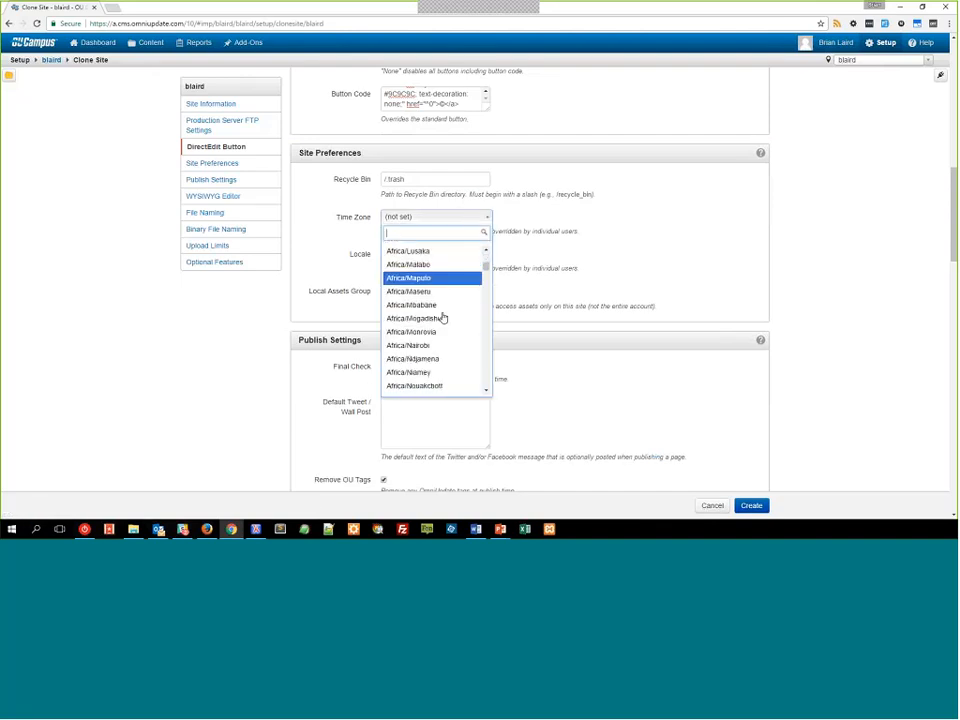
click(561, 272)
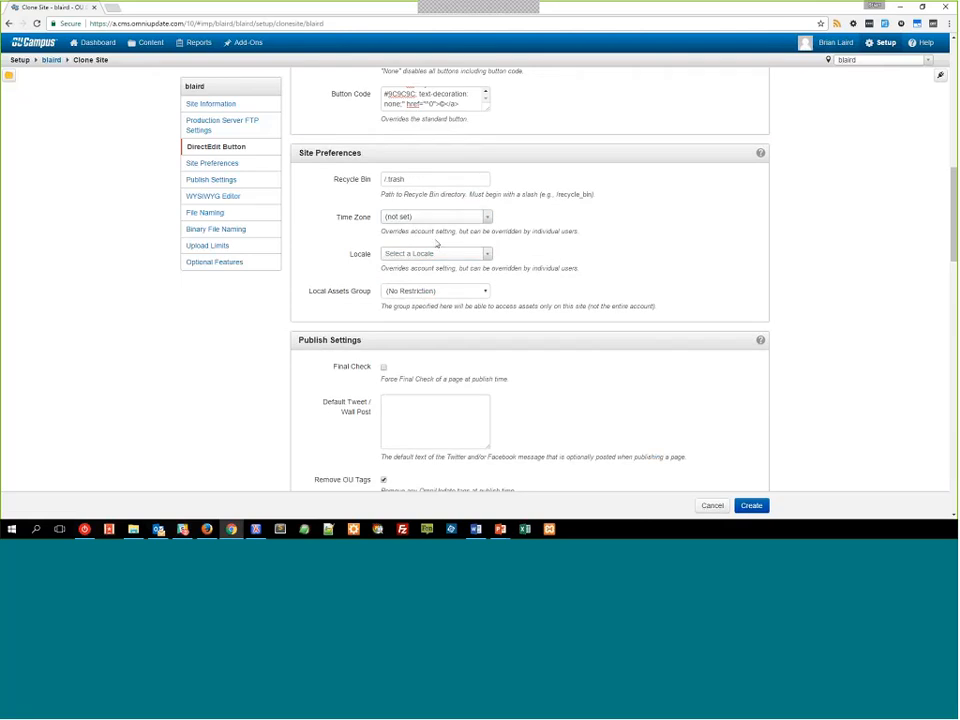
- Force Final Check at publish time, and try the Spell Check and Link Check options, leaving both off
scroll(560, 272, down, 2)
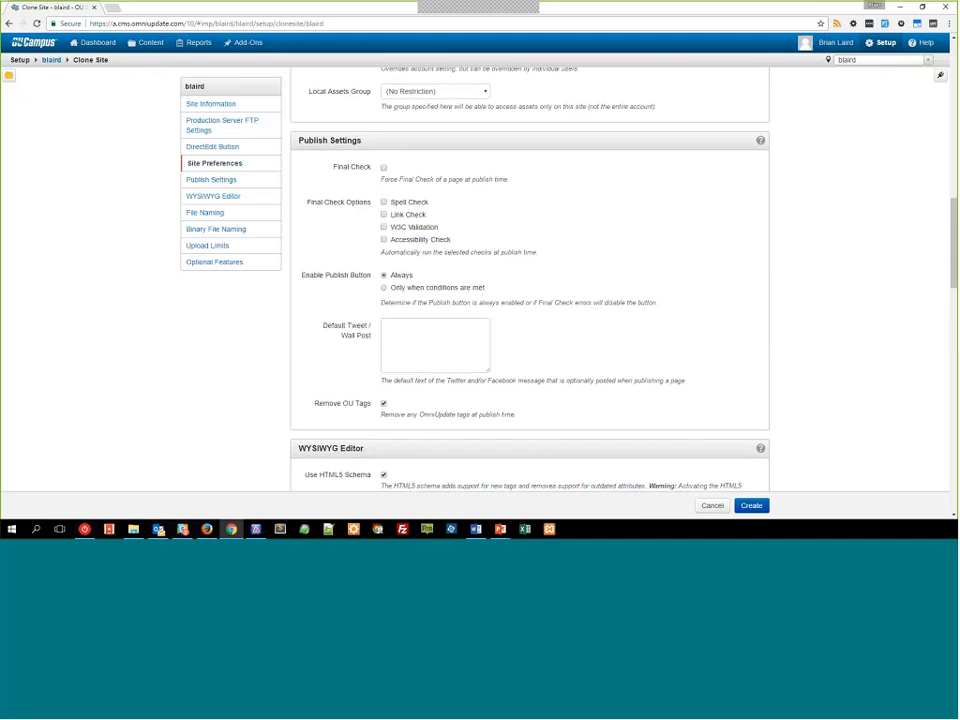
click(383, 167)
click(406, 203)
click(407, 216)
click(403, 202)
click(404, 216)
- Try enabling the Publish button only if W3C Validation passes, and revert to Always with W3C Validation off
click(394, 289)
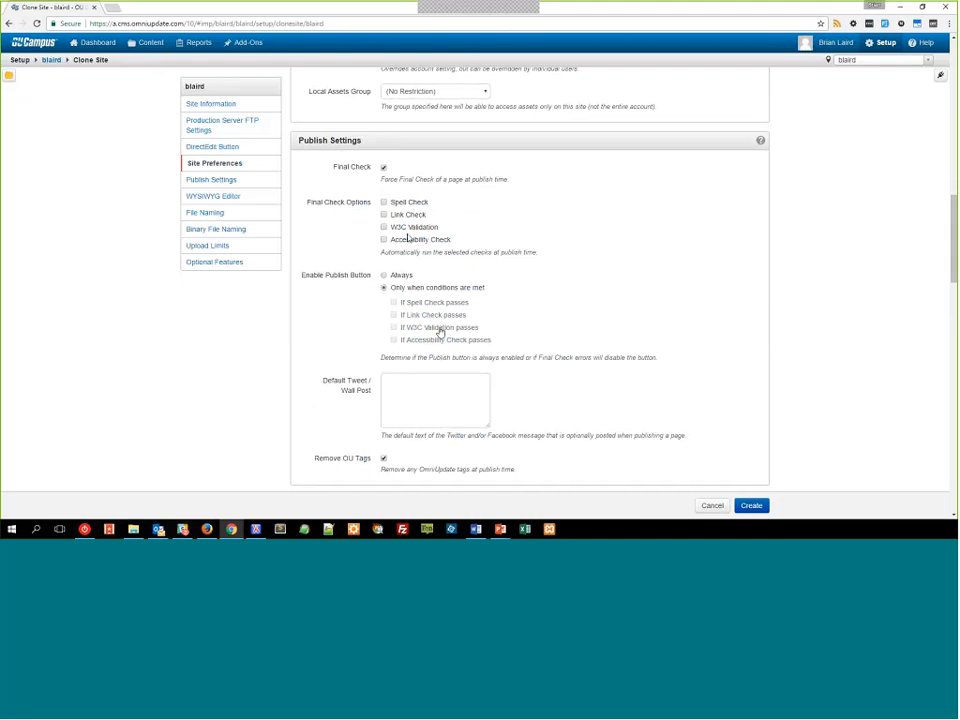
click(407, 228)
click(407, 331)
click(401, 275)
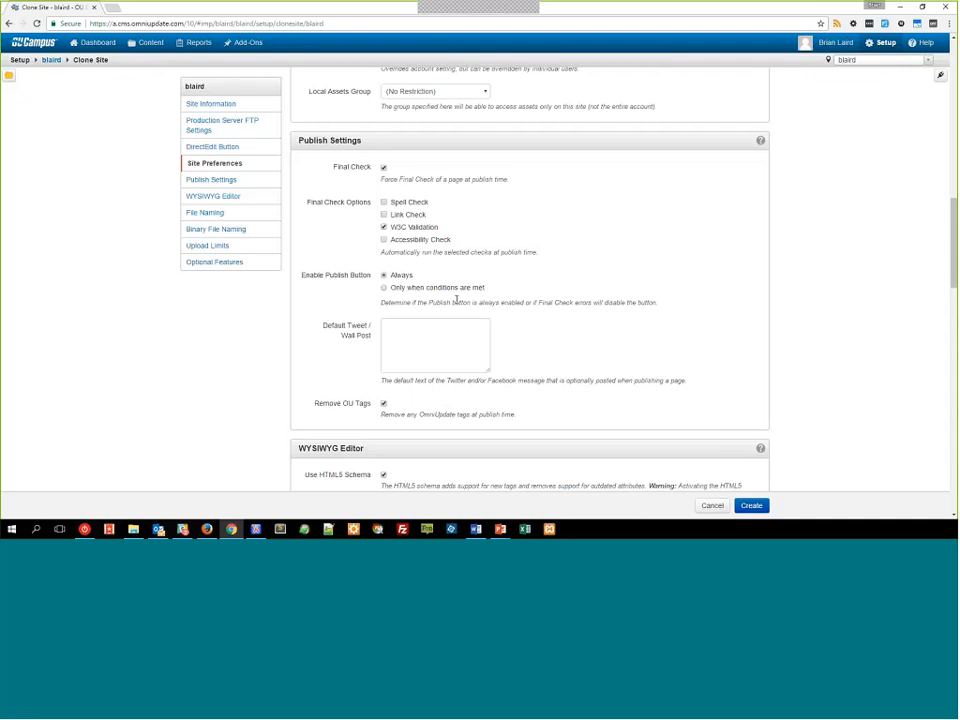
click(384, 227)
- Examine the Default Tweet / Wall Post field and the Remove OU Tags option in the publish settings
scroll(450, 315, down, 1)
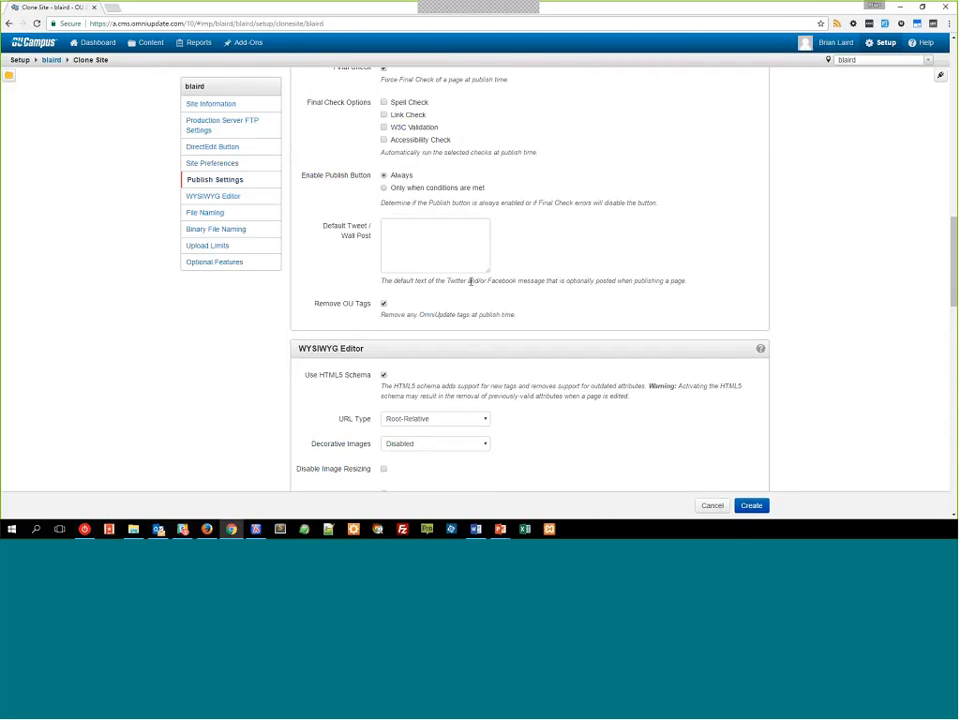
click(451, 235)
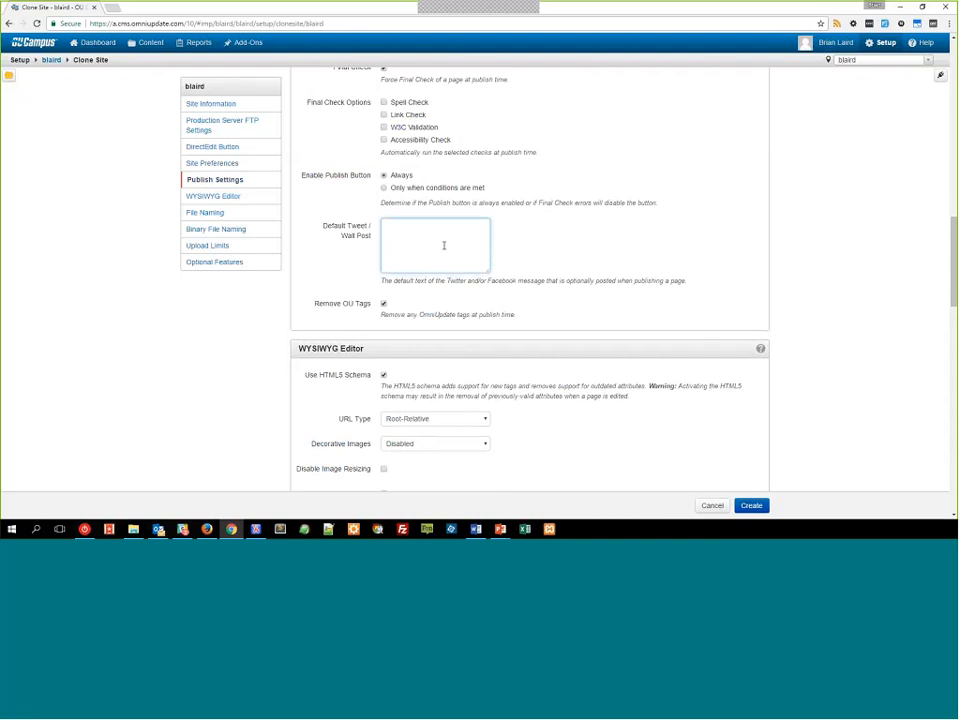
click(554, 266)
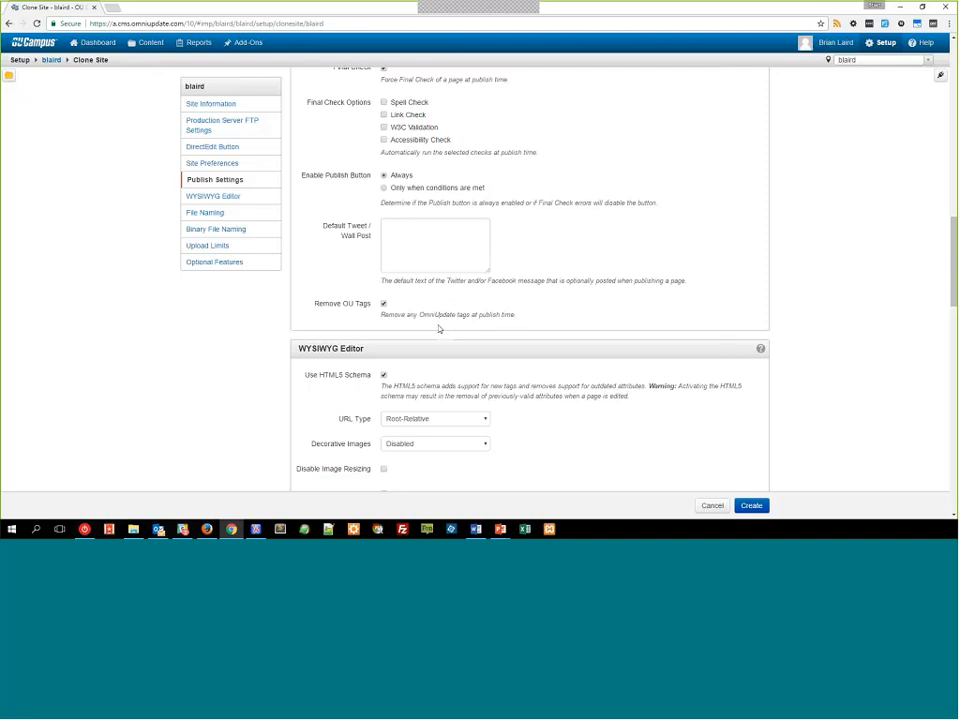
- Read the HTML5 schema warning in the WYSIWYG Editor settings and view the URL Type choices without changing them
scroll(445, 325, down, 2)
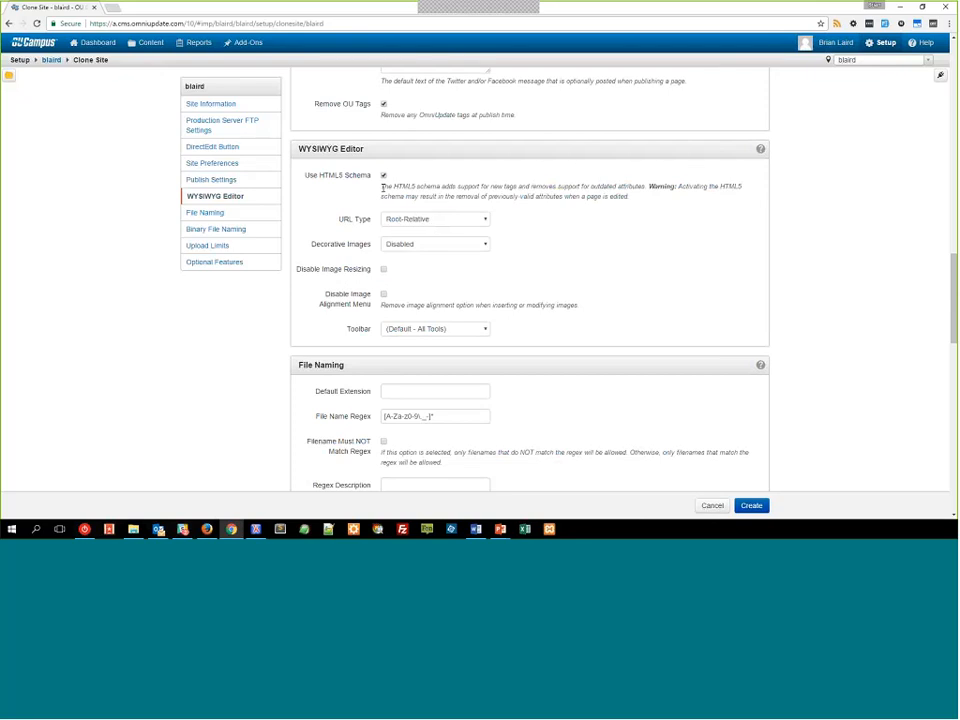
drag(381, 187, 629, 196)
click(552, 196)
click(425, 220)
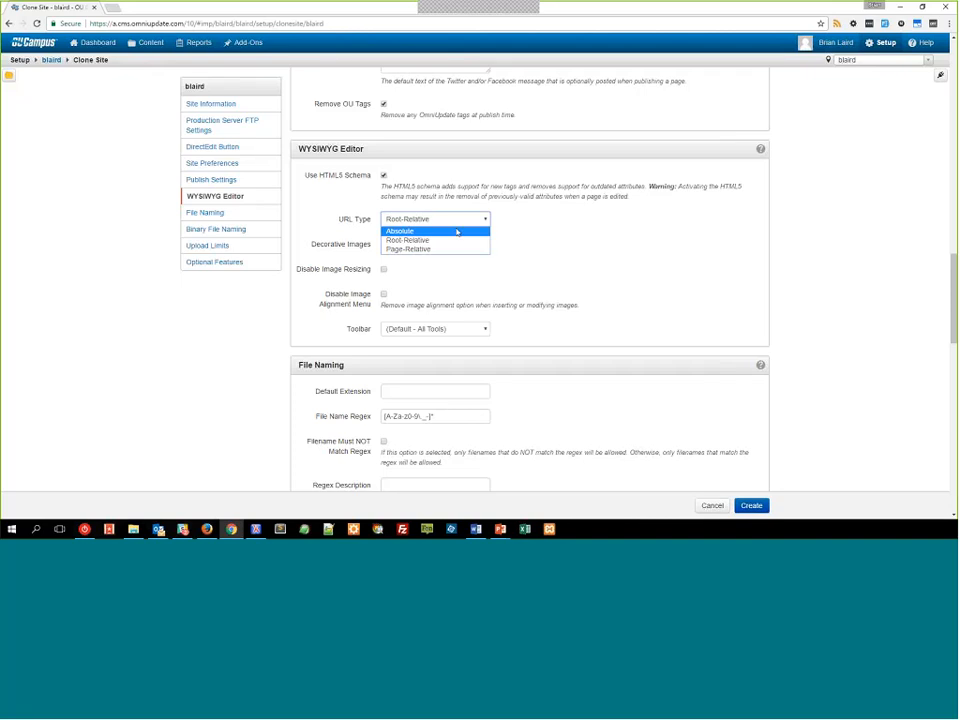
click(531, 244)
- View the Decorative Images and Toolbar choices in the WYSIWYG Editor settings, leaving both as they are
click(430, 244)
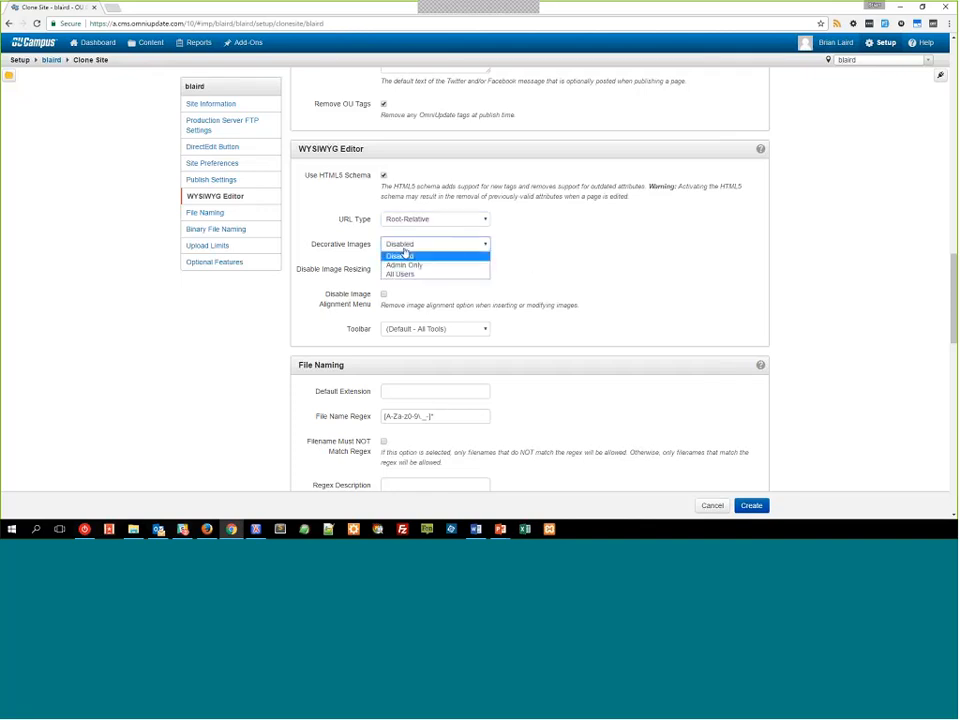
click(456, 247)
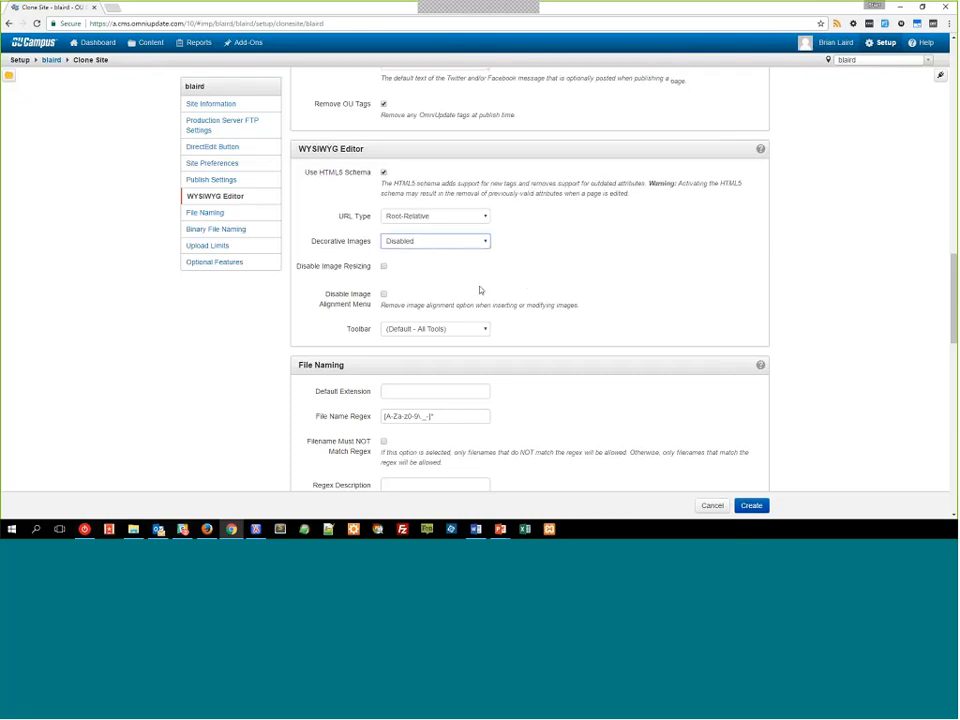
scroll(480, 287, down, 1)
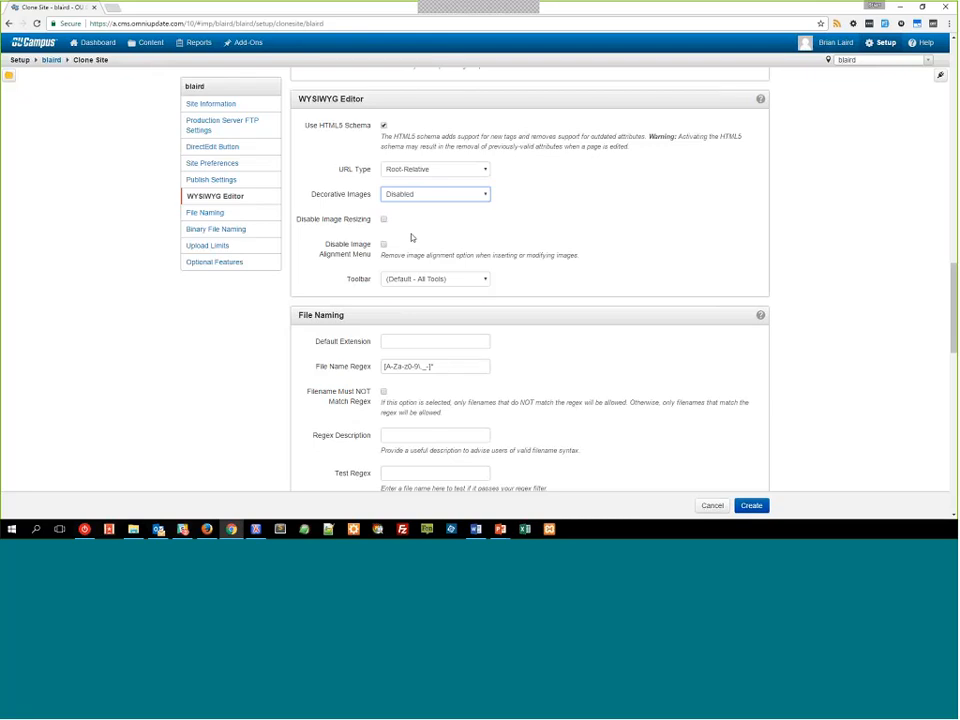
click(424, 280)
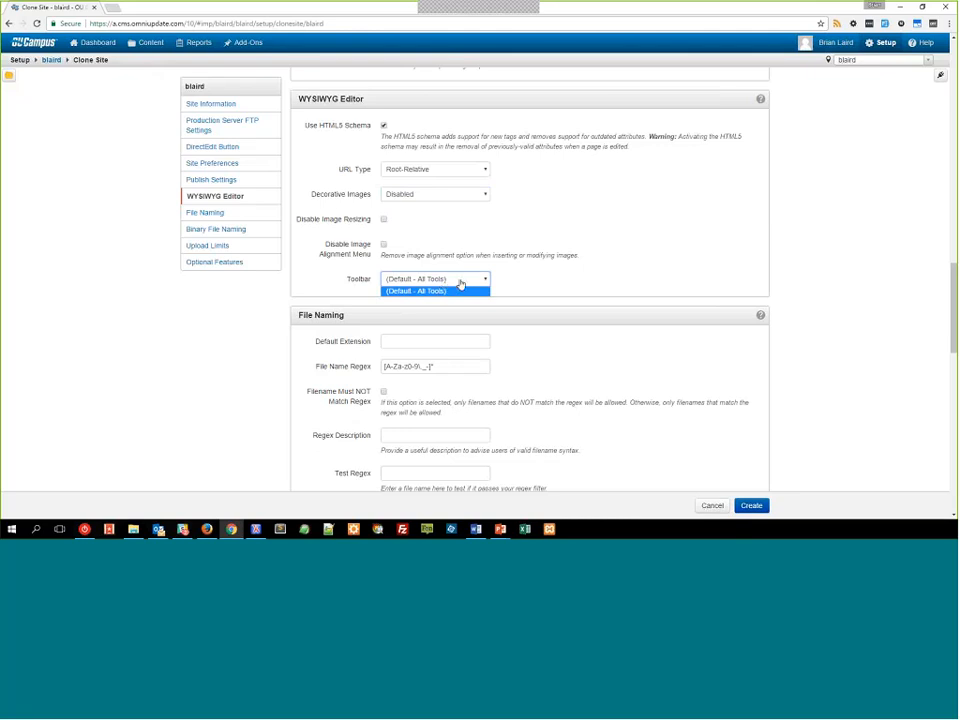
click(516, 280)
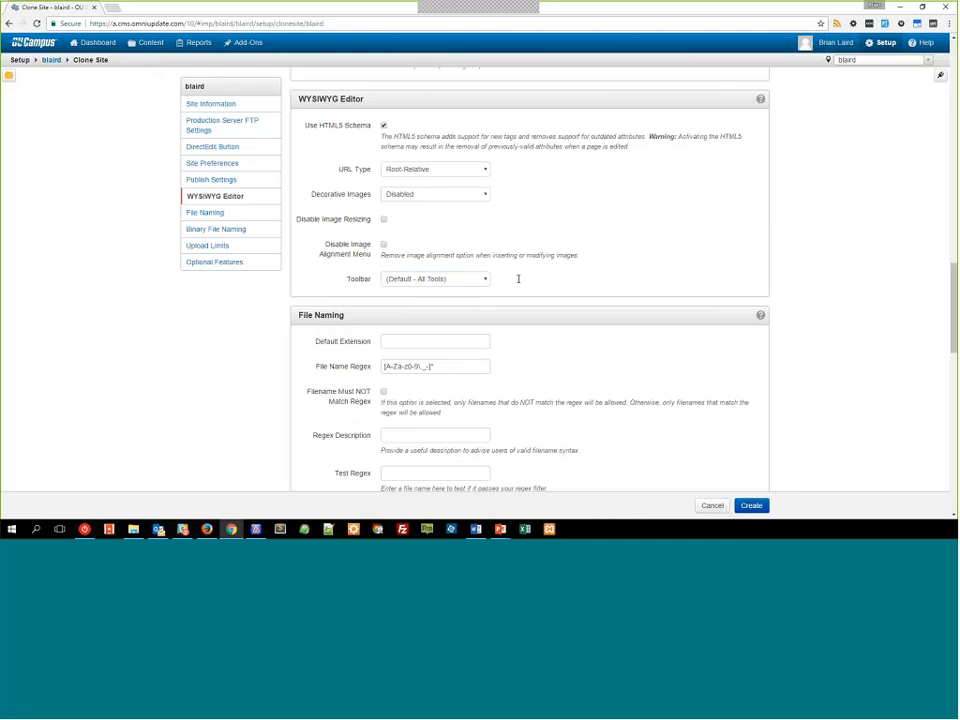
- Examine the File Name Regex in the file naming settings
scroll(515, 277, down, 2)
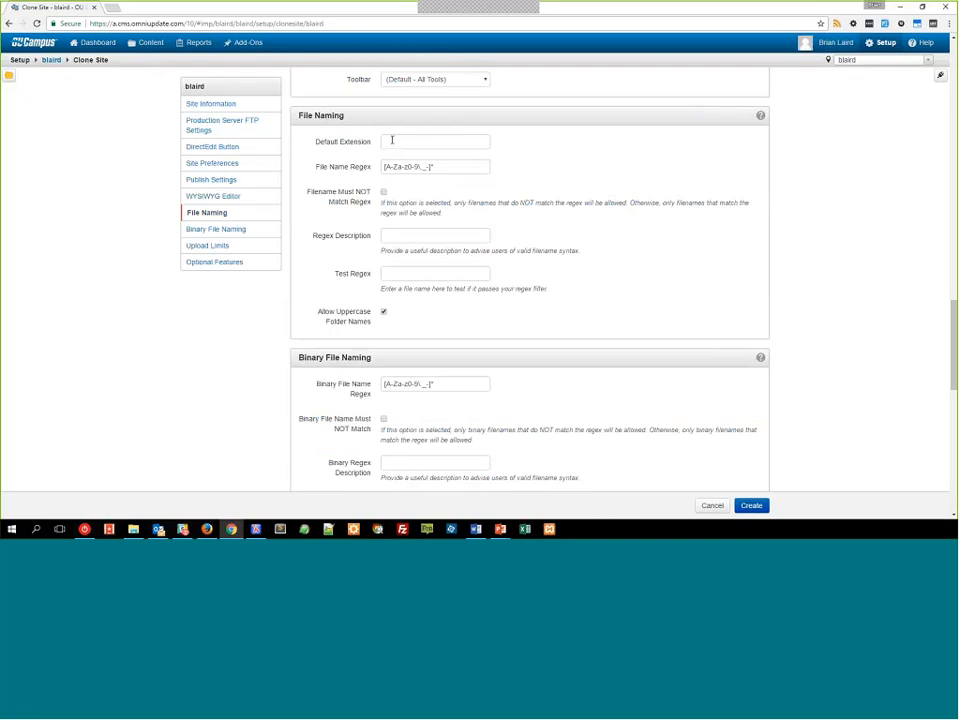
click(364, 168)
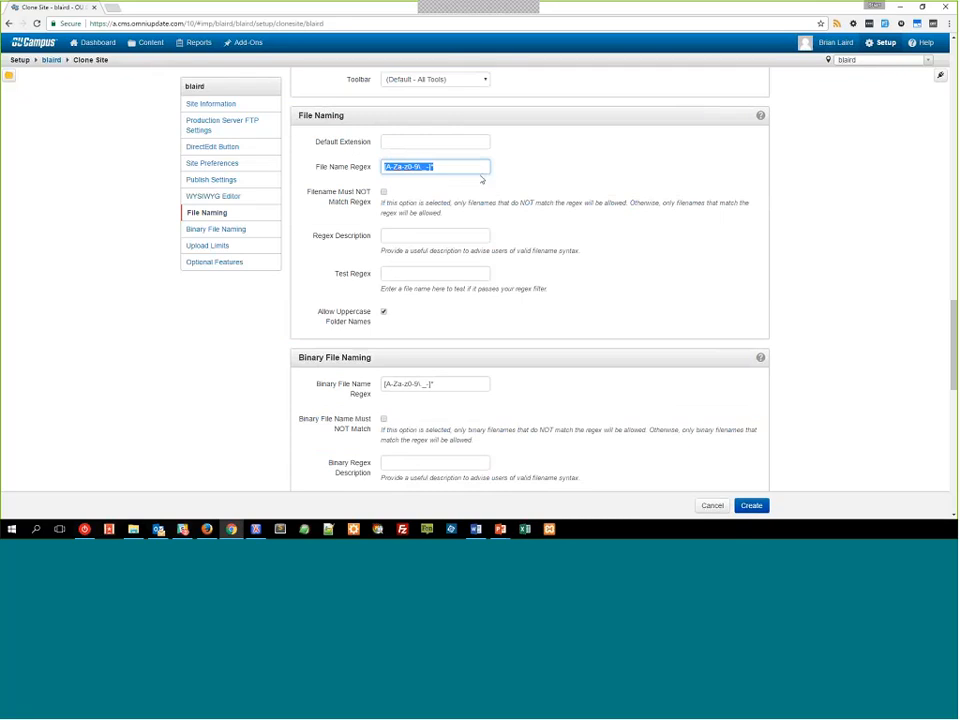
click(478, 170)
triple_click(443, 168)
click(451, 168)
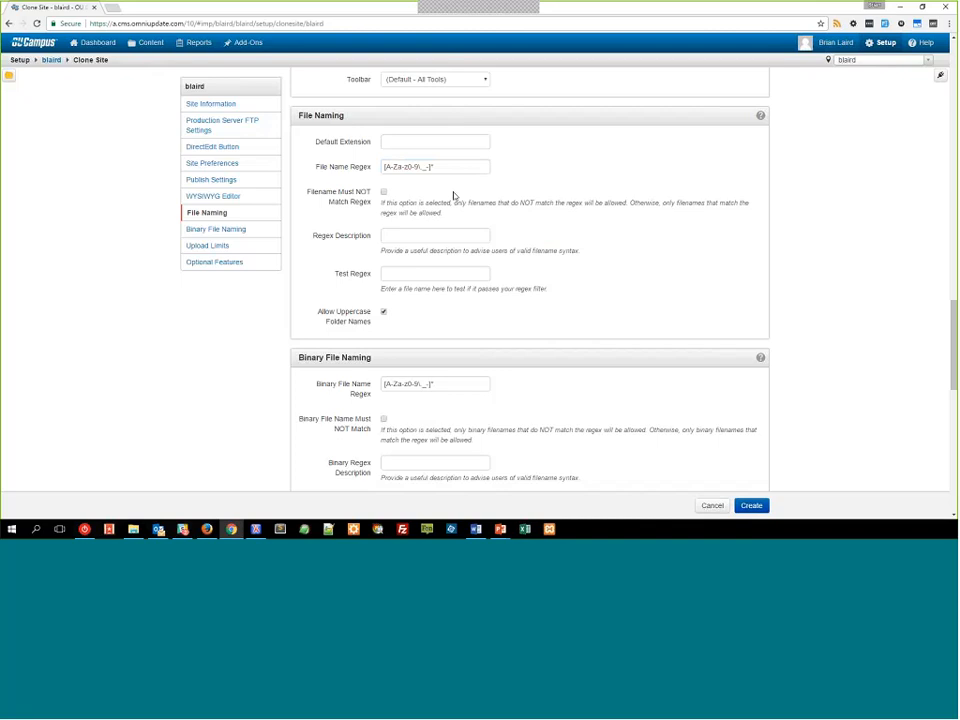
triple_click(410, 168)
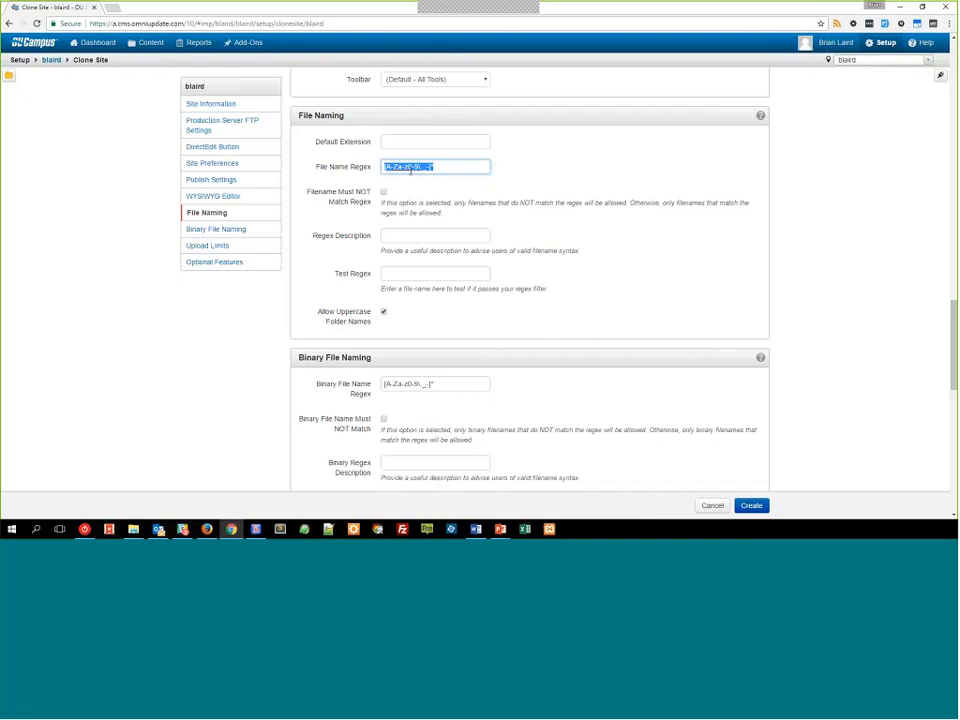
click(441, 168)
- Return to the production server FTP settings and examine the Template Directory path and template location
scroll(514, 255, up, 15)
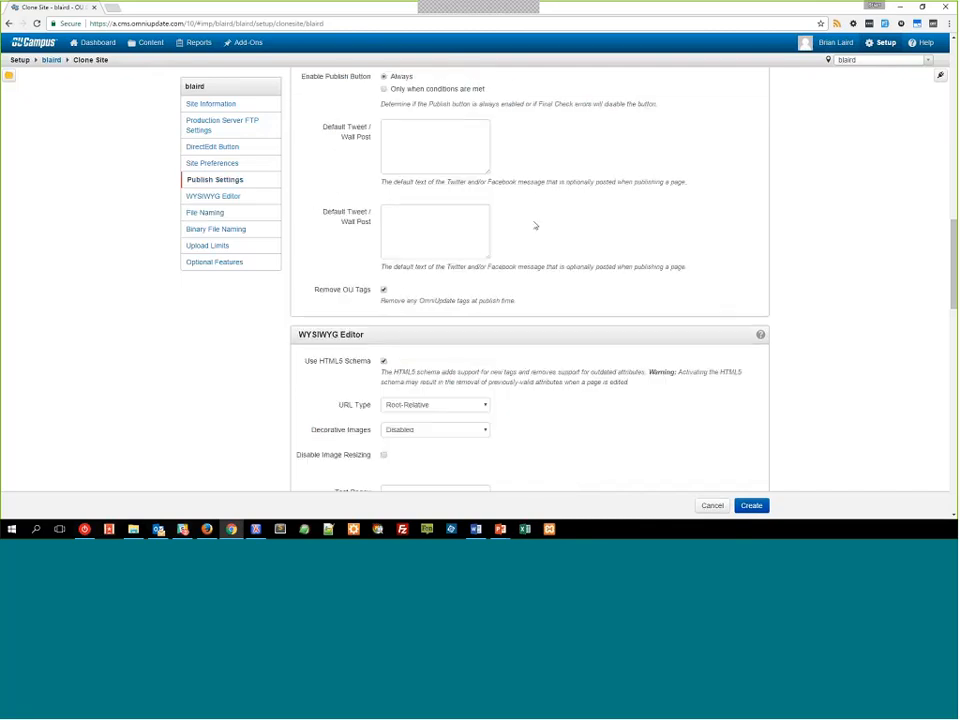
scroll(531, 236, up, 3)
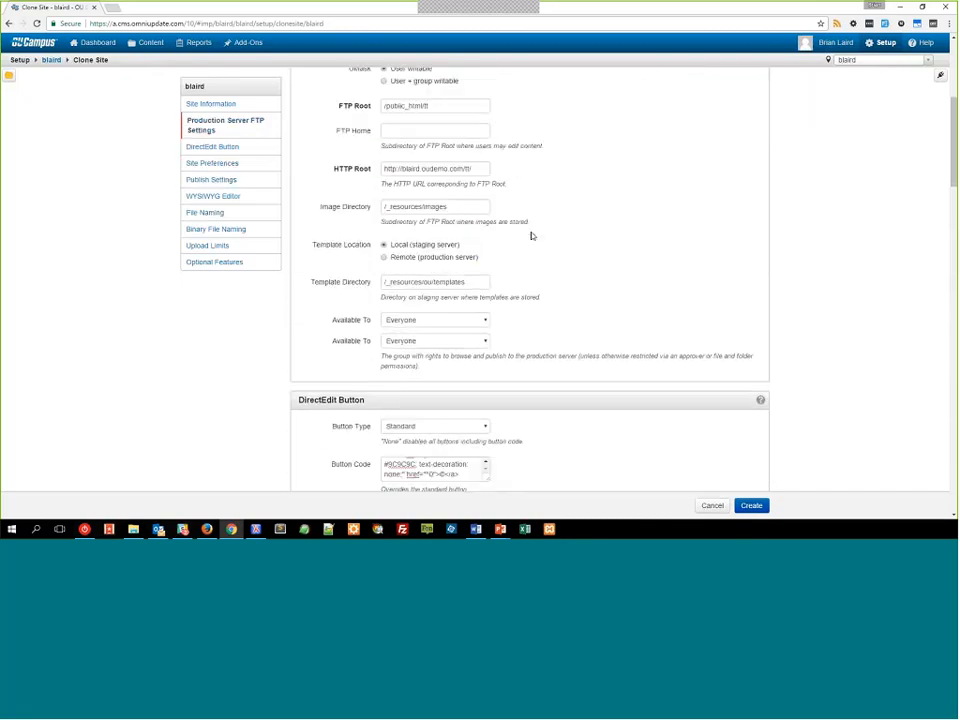
scroll(531, 236, down, 1)
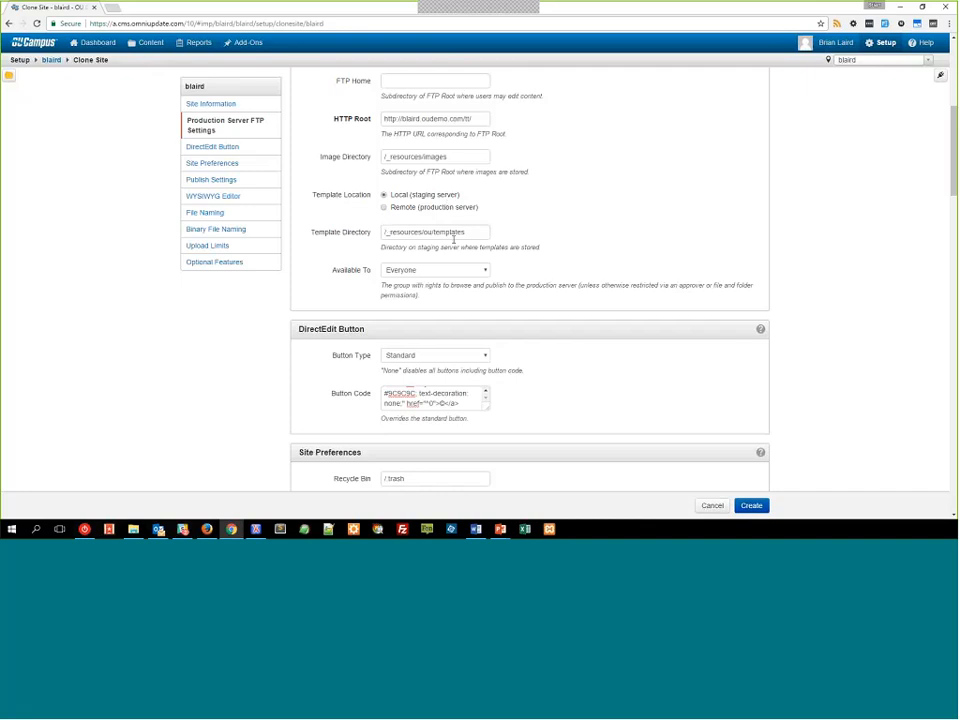
triple_click(449, 232)
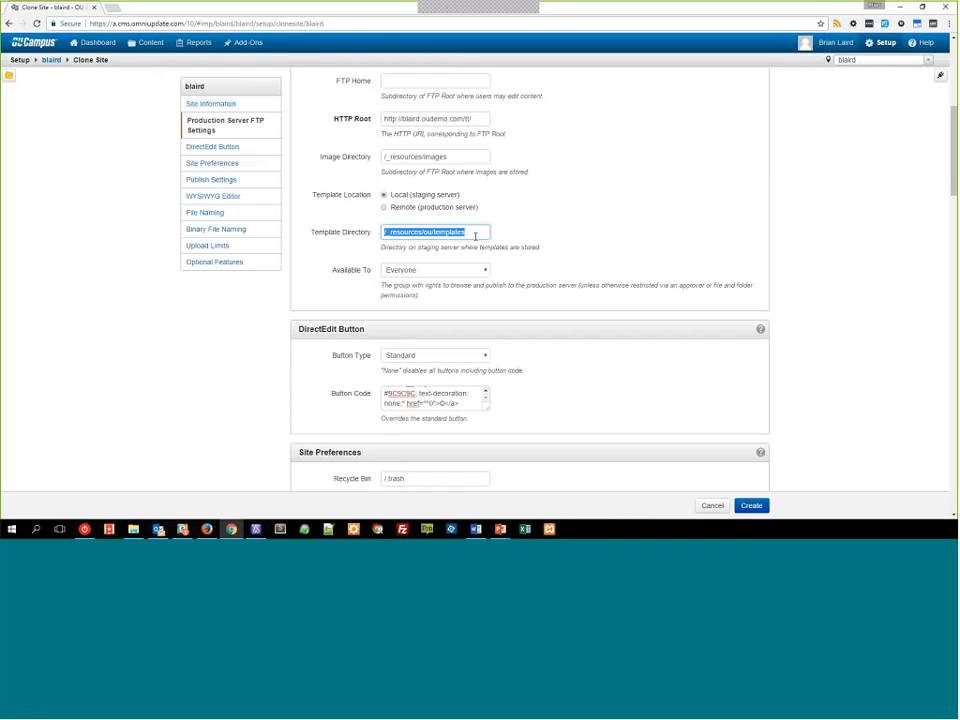
click(470, 236)
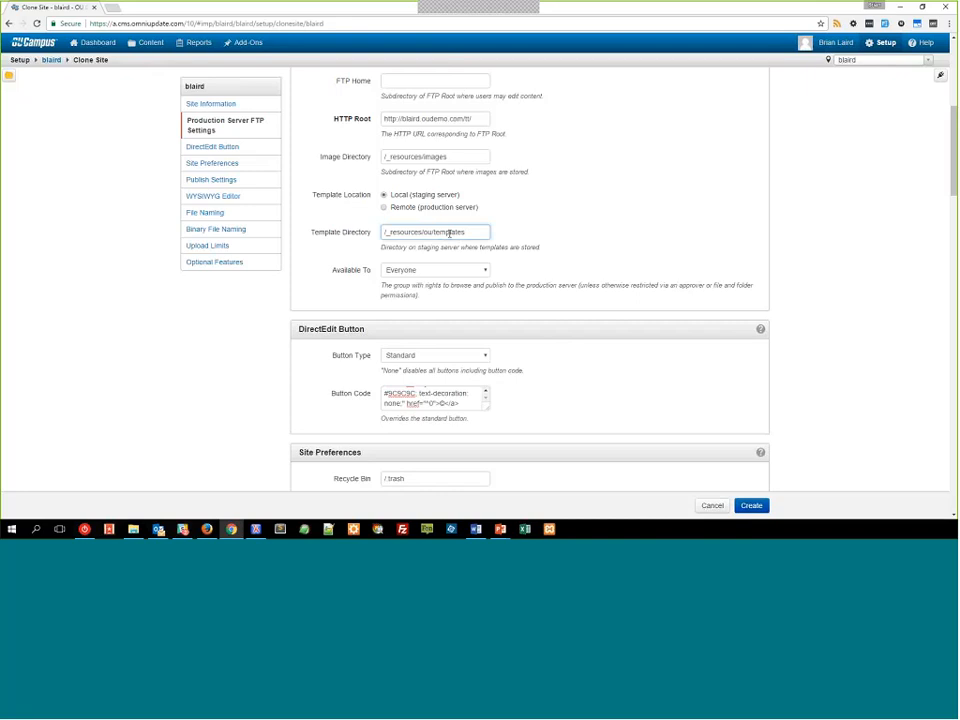
click(436, 197)
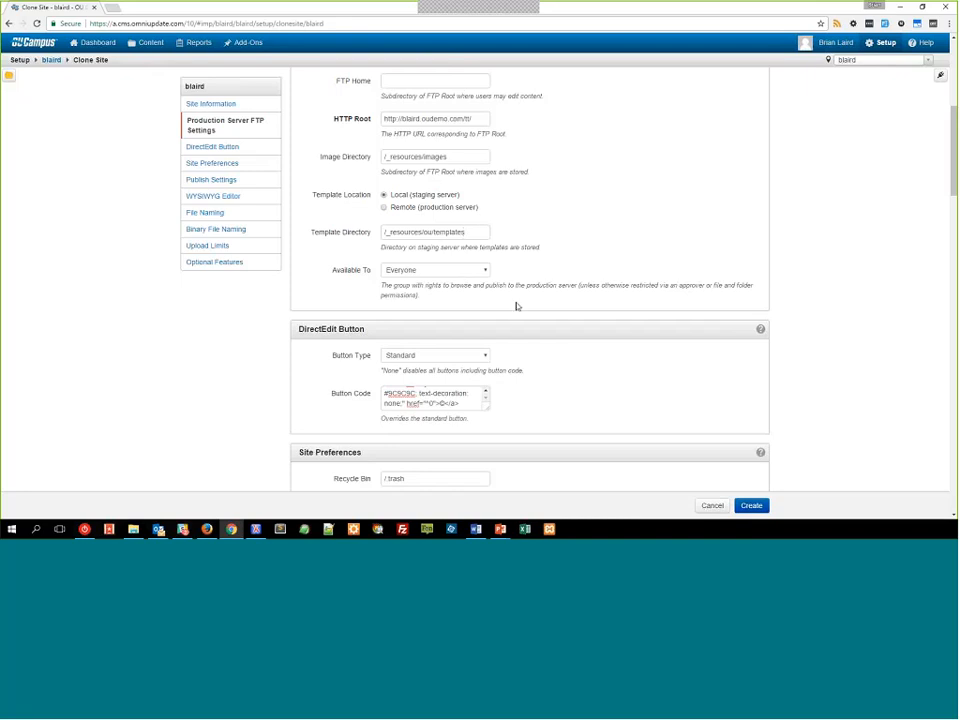
- Open the account's users in a separate tab and view the first listed user's restrictions
scroll(517, 306, down, 1)
scroll(528, 271, down, 5)
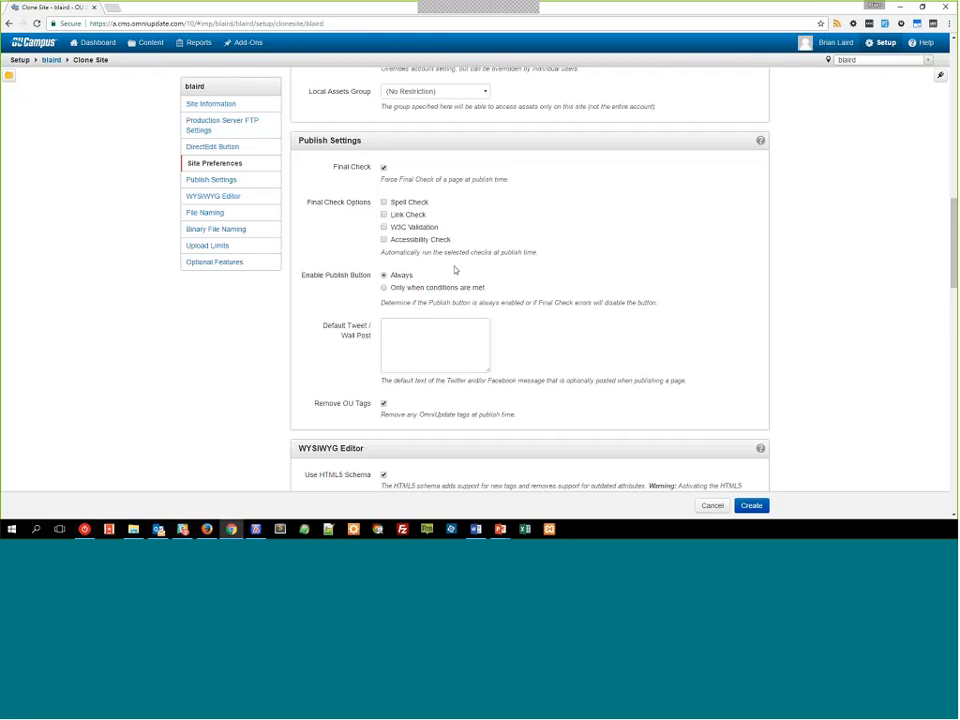
click(886, 42)
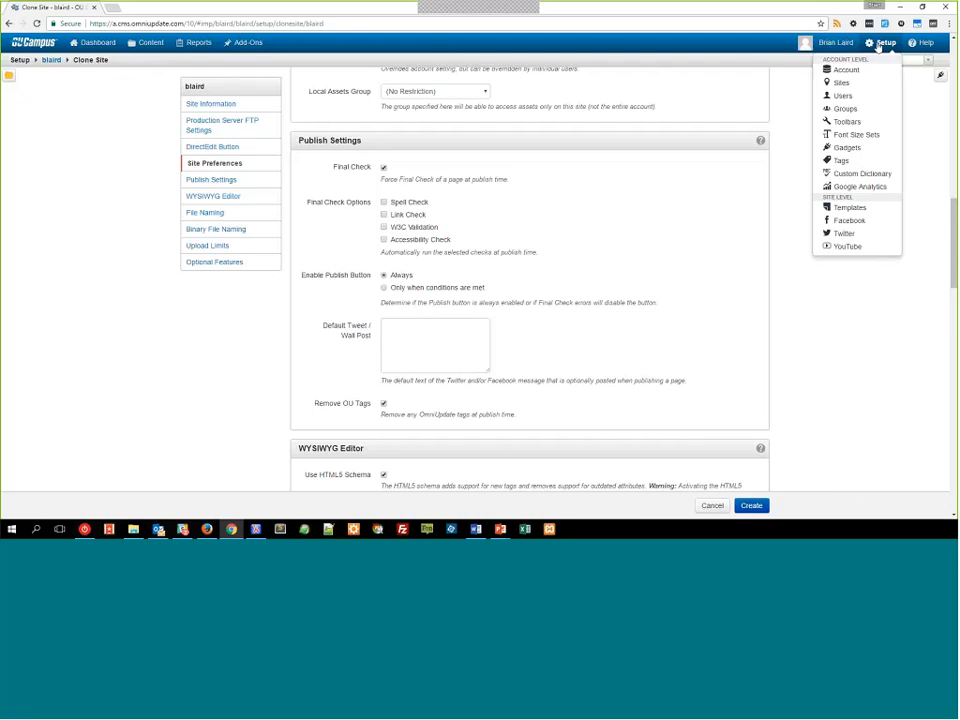
click(864, 96)
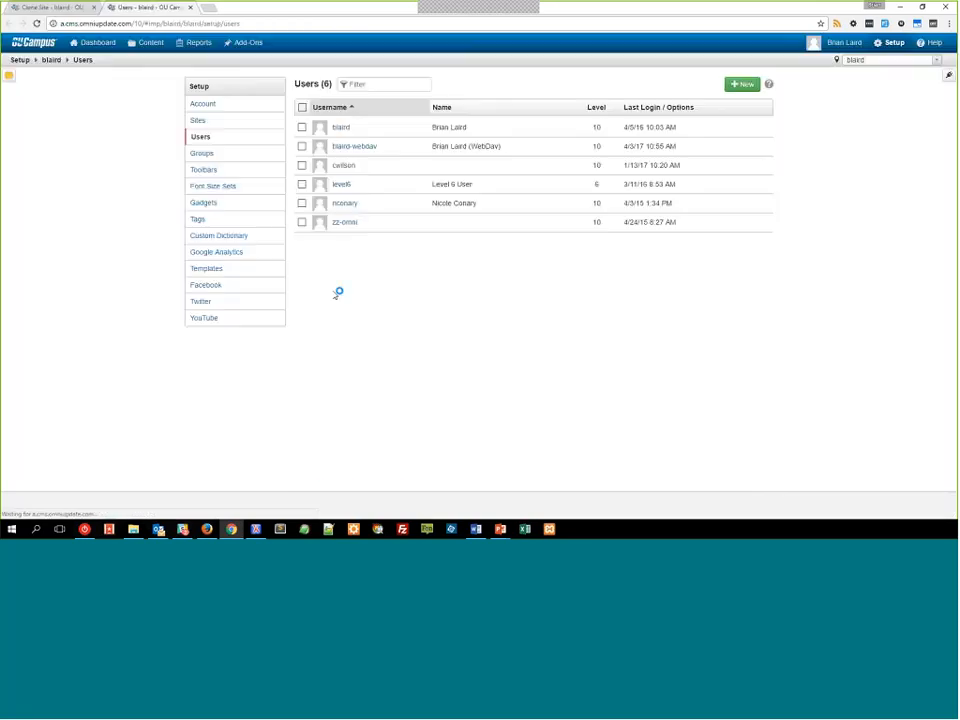
click(341, 127)
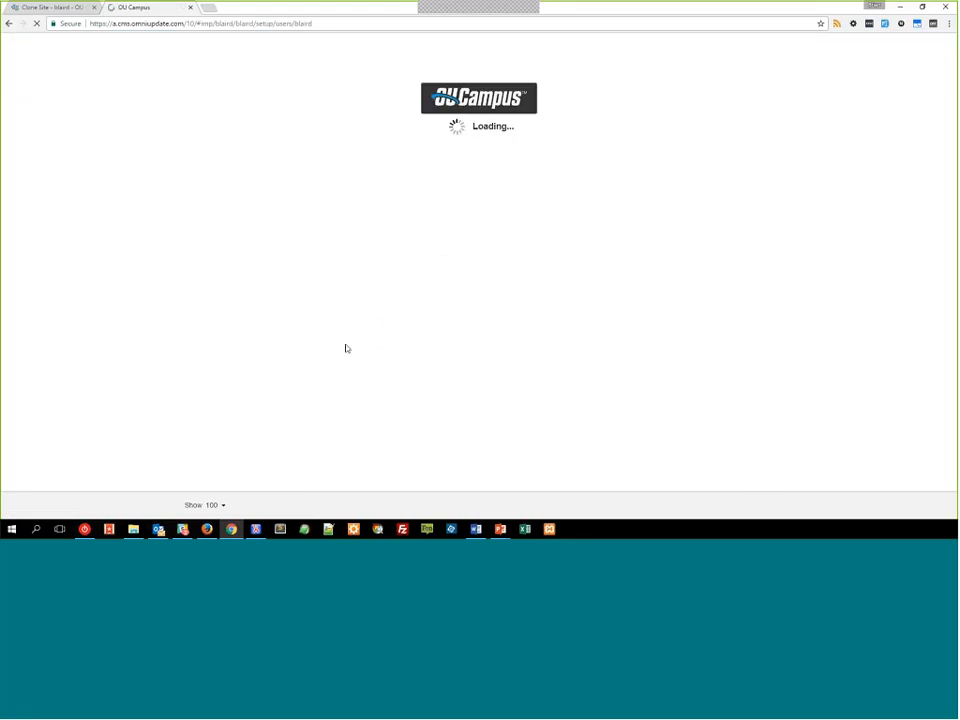
scroll(358, 300, down, 3)
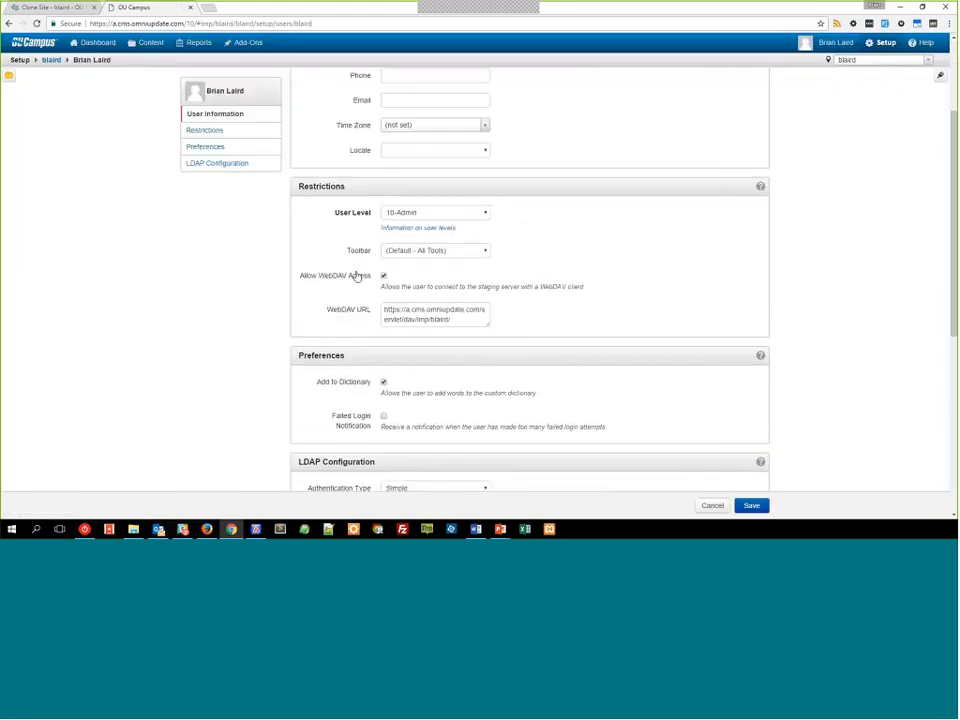
- Try user level 4-Contributor for this user and review the approver and file permission restrictions it offers
click(425, 212)
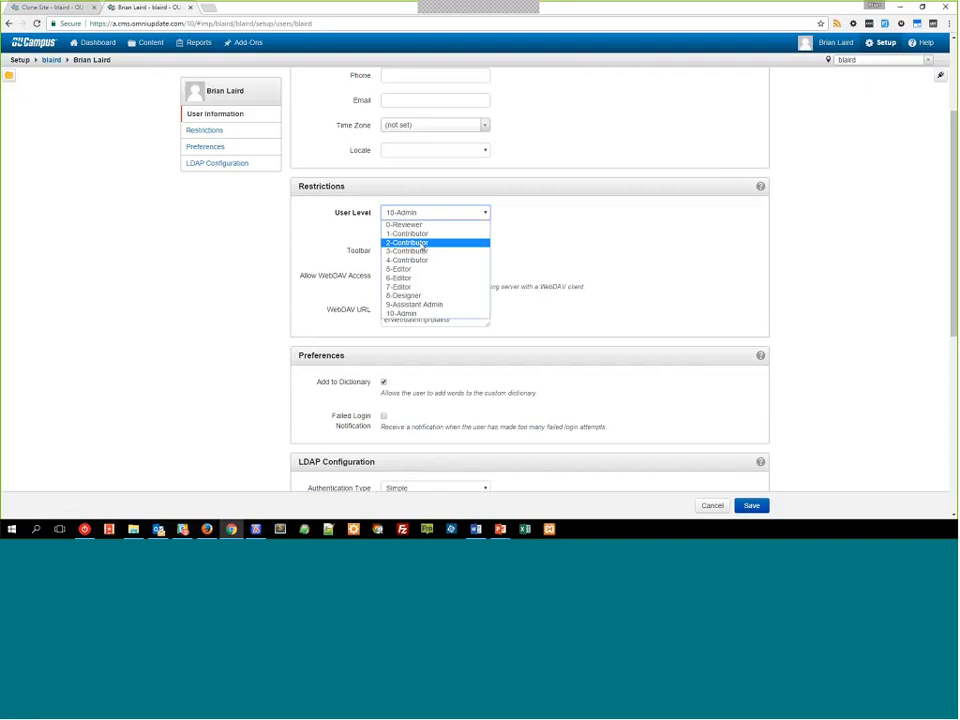
click(412, 260)
scroll(487, 325, down, 1)
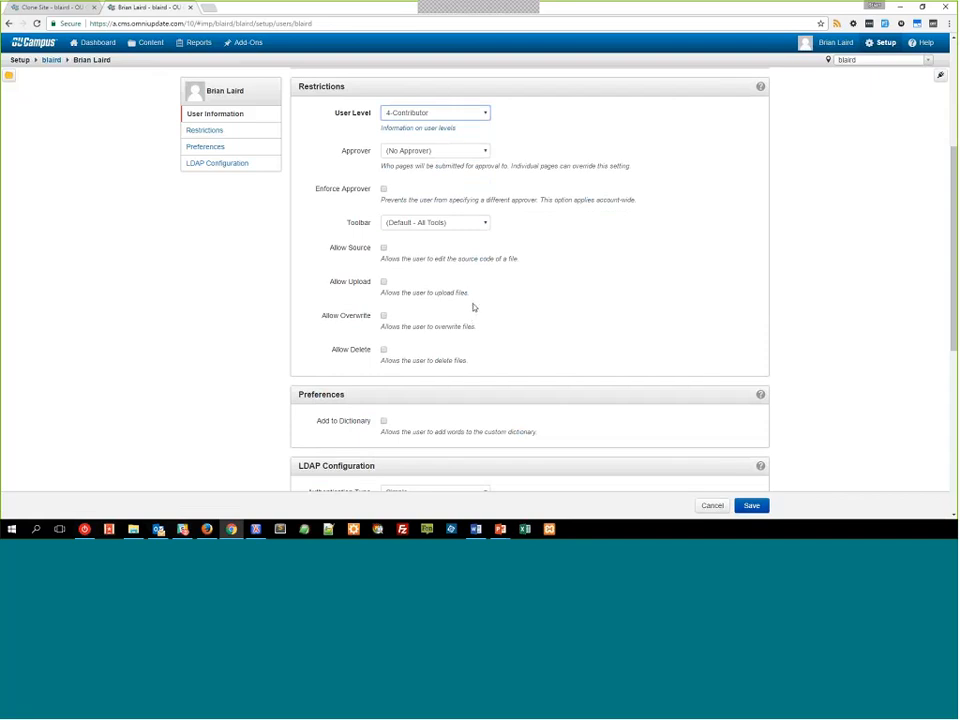
scroll(458, 246, down, 1)
scroll(461, 244, up, 2)
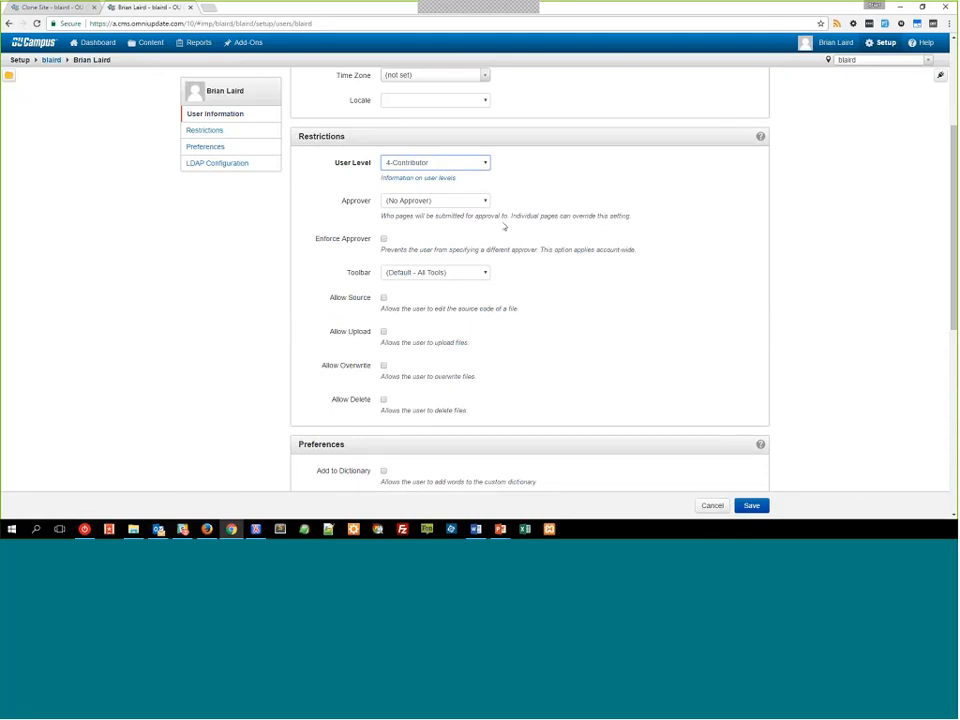
- Try user level 6-Editor and check the other user levels without saving the user
click(474, 163)
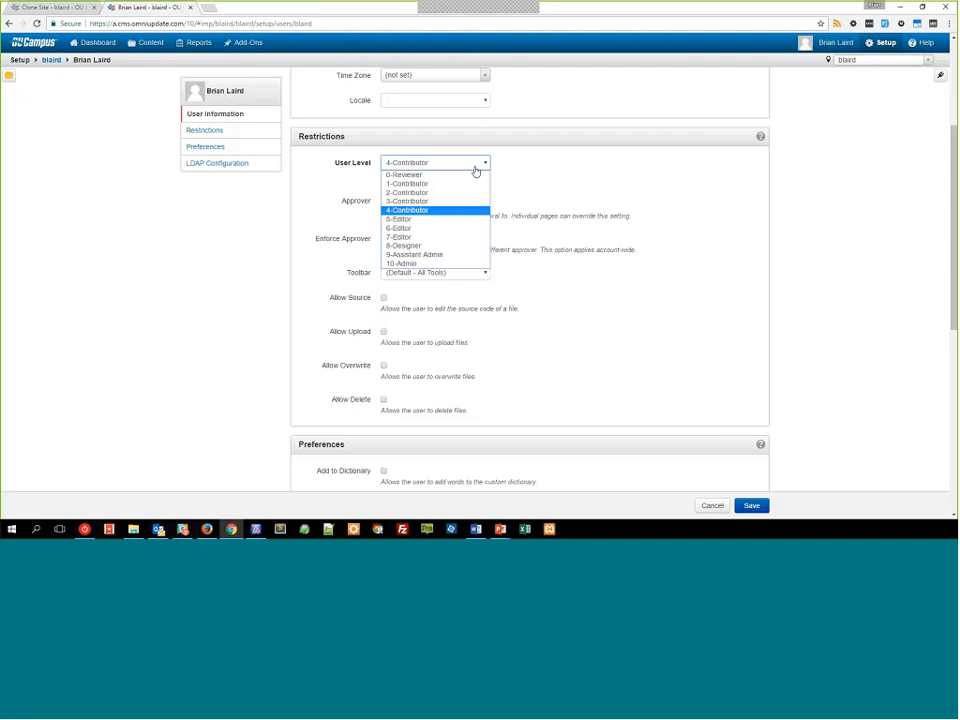
click(466, 229)
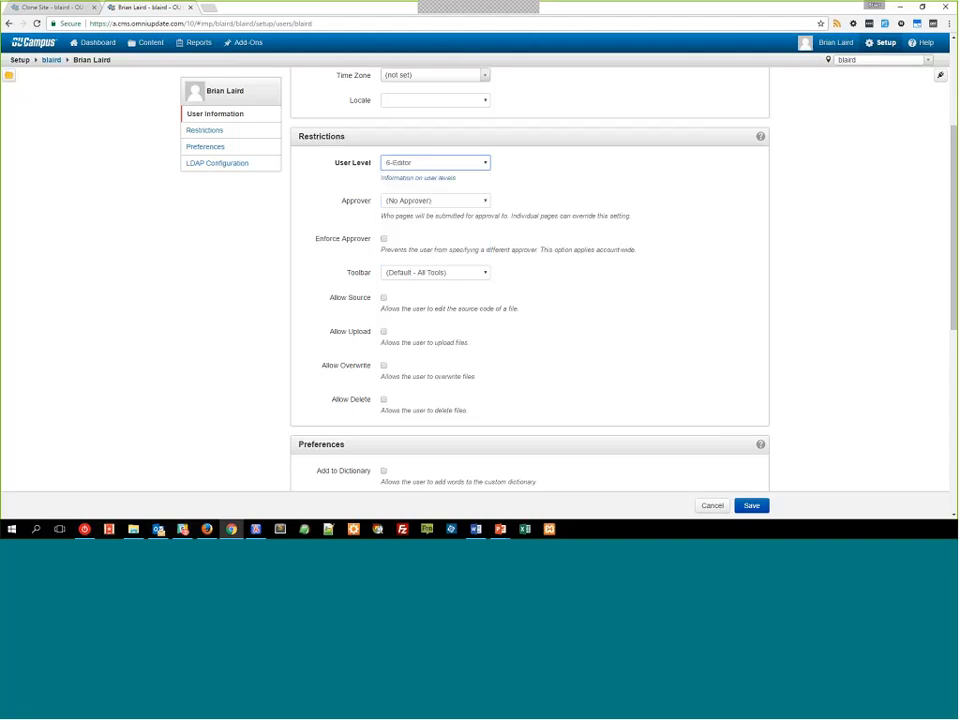
click(456, 163)
click(454, 186)
- Open the account settings in a new tab from the Clone Site page and examine the account-level publish settings
click(52, 7)
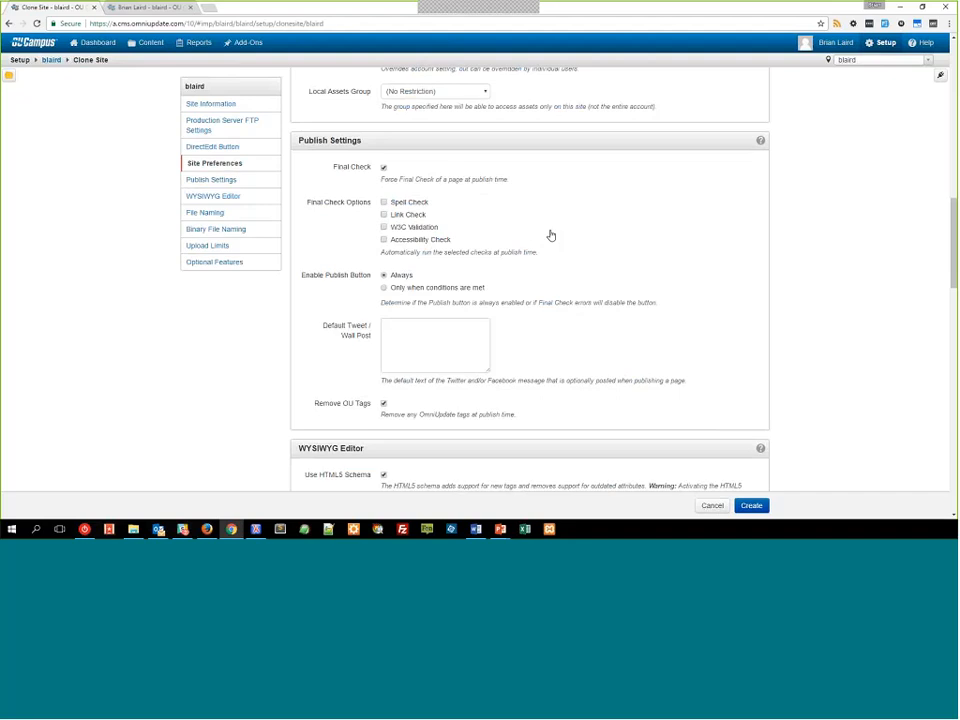
click(882, 45)
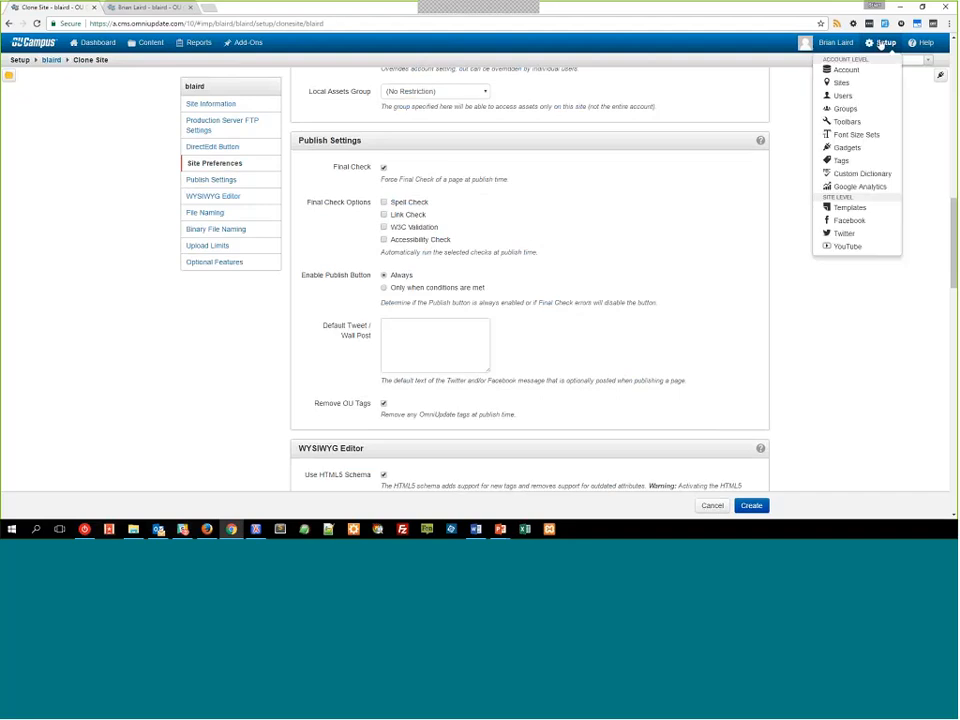
middle_click(846, 69)
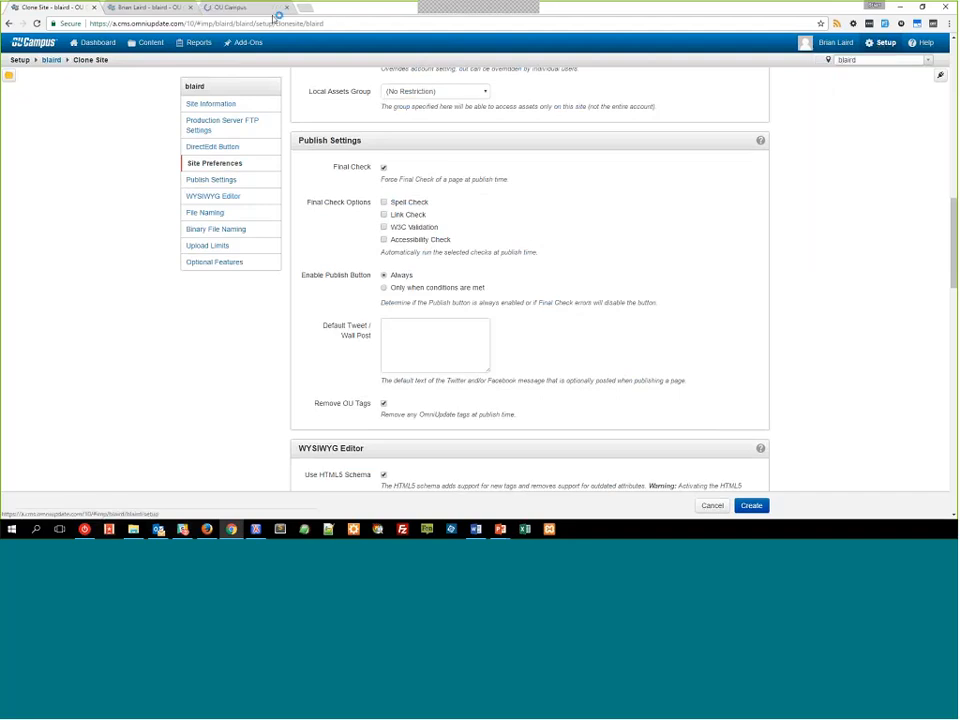
click(276, 14)
scroll(484, 214, down, 5)
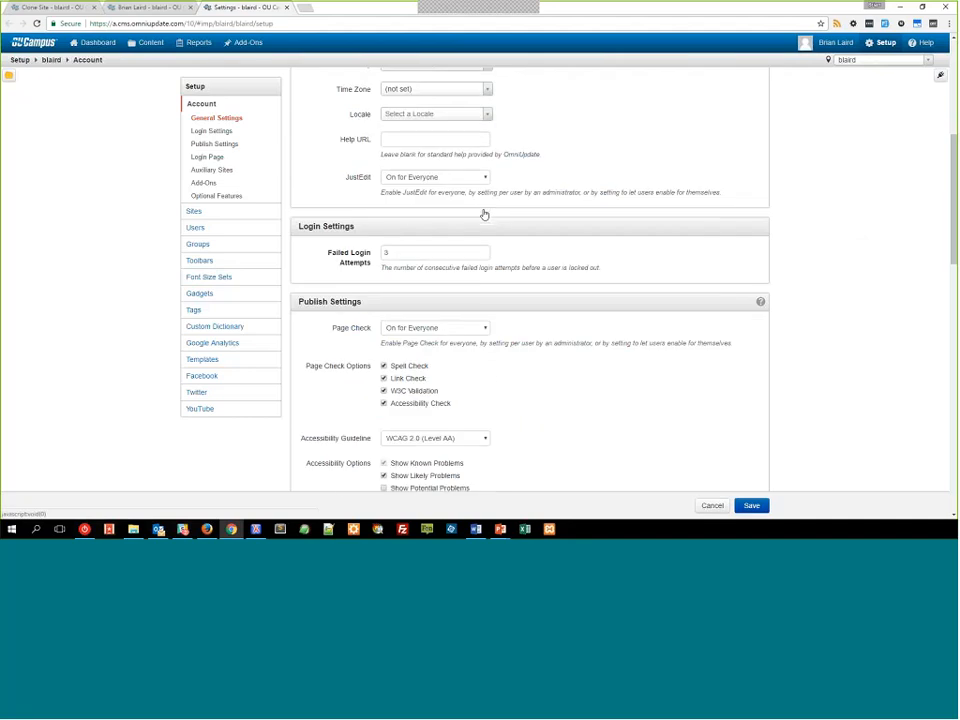
scroll(484, 214, down, 6)
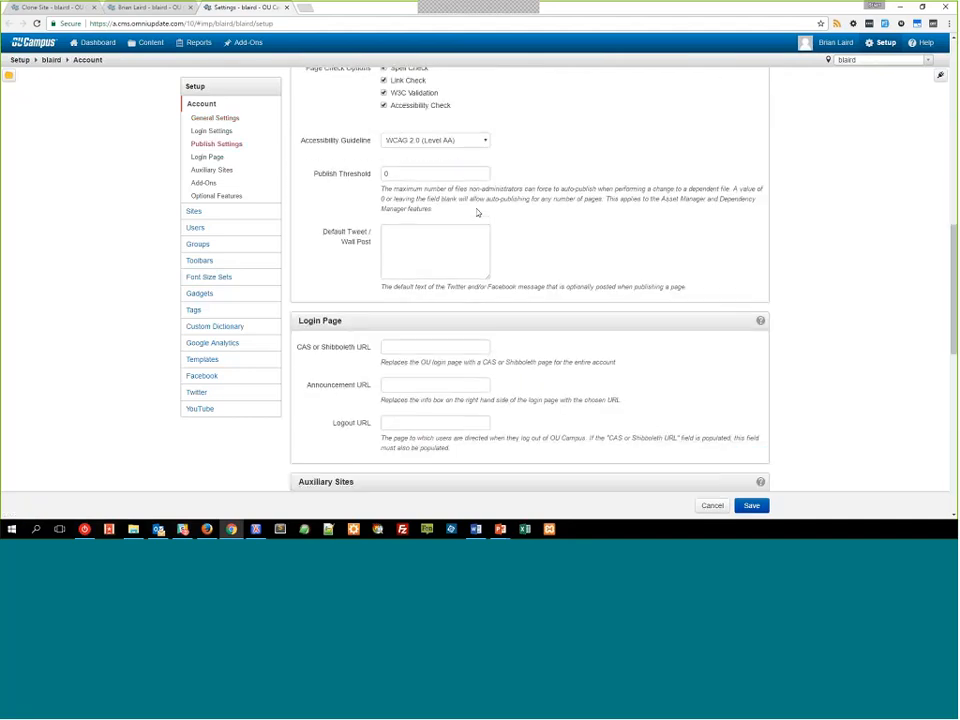
- Review the account-level Page Check choices and keep On for Everyone selected
scroll(477, 212, up, 5)
click(436, 179)
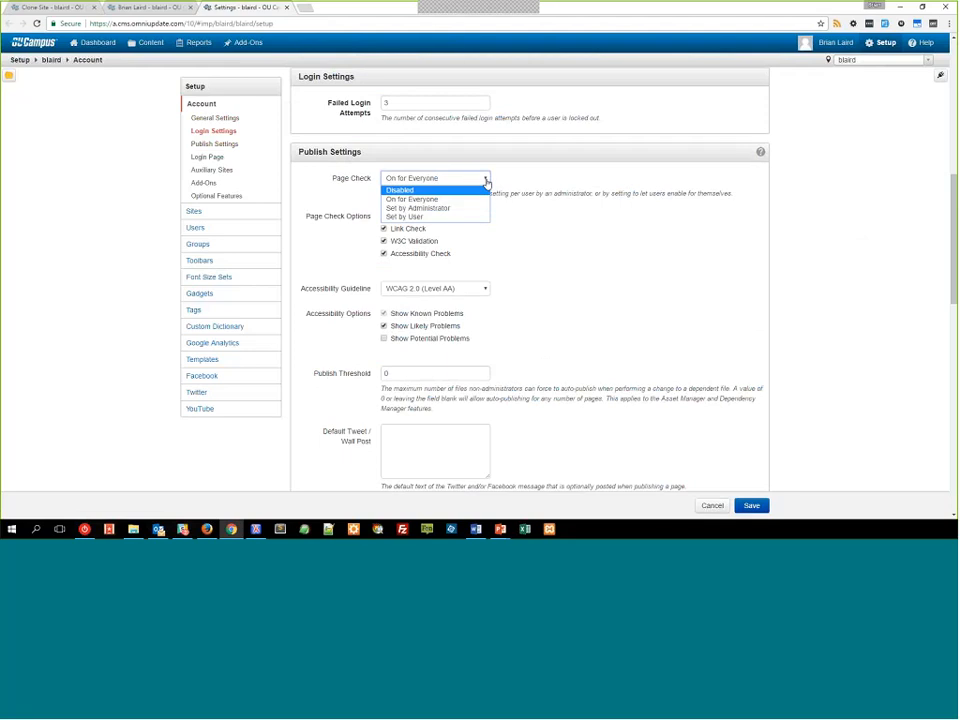
click(415, 199)
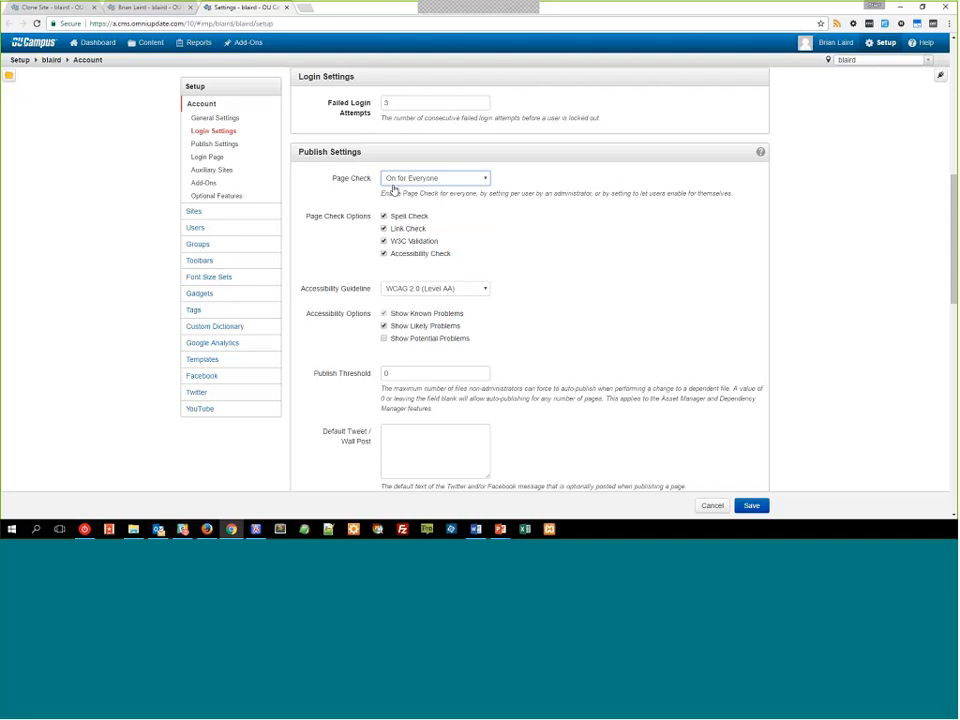
- Close the user's settings tab and return to the publish settings of the Clone Site page
click(138, 8)
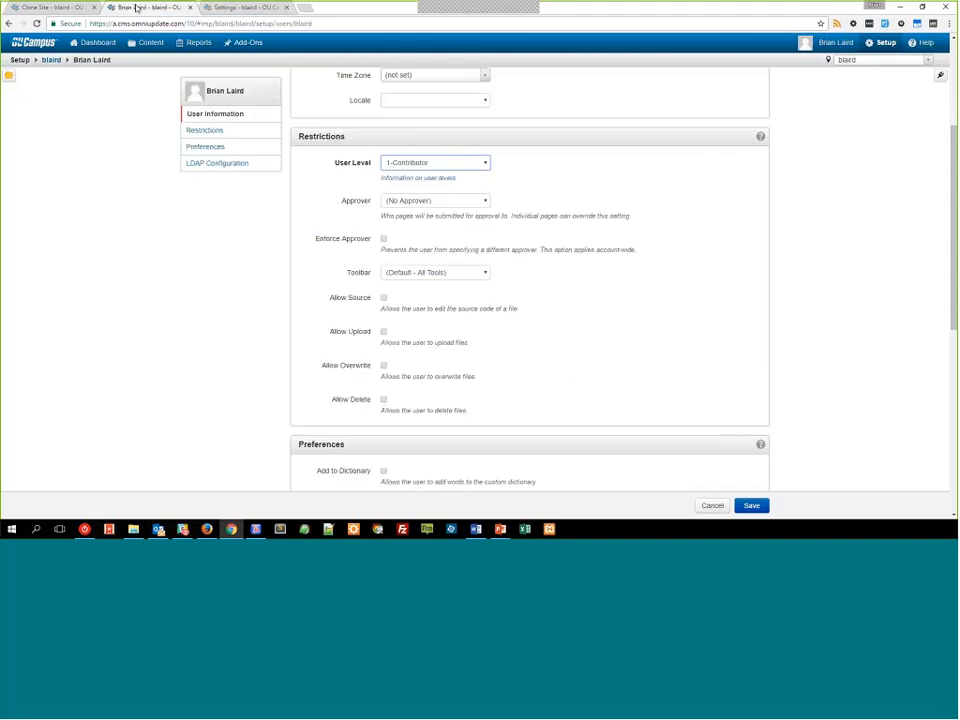
click(190, 7)
click(52, 9)
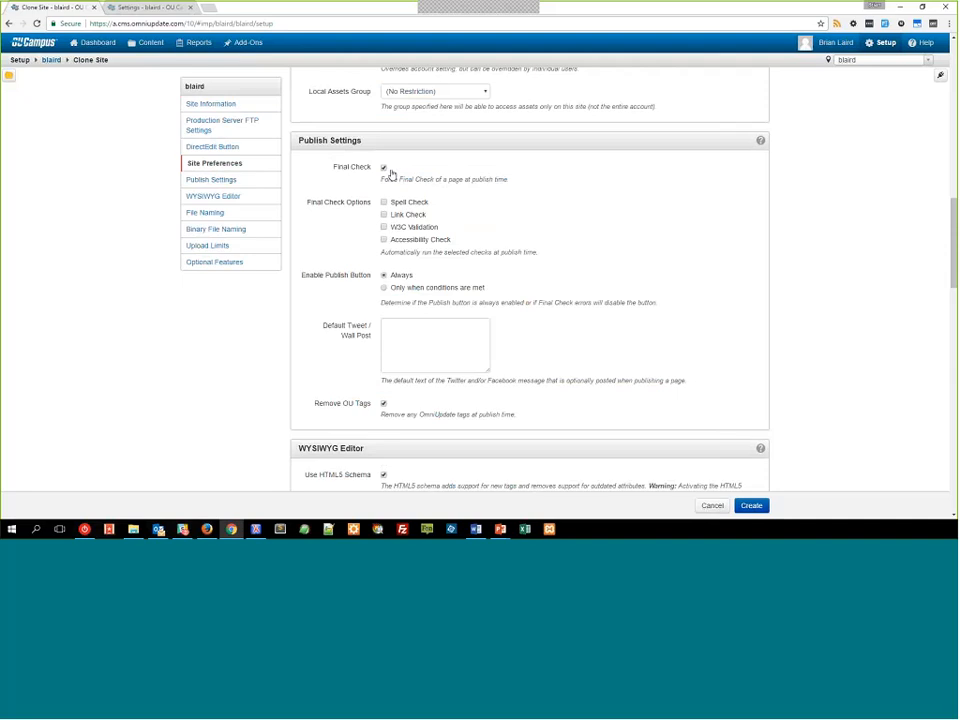
- Set Page Check in the account's publish settings to Set by Administrator
click(160, 8)
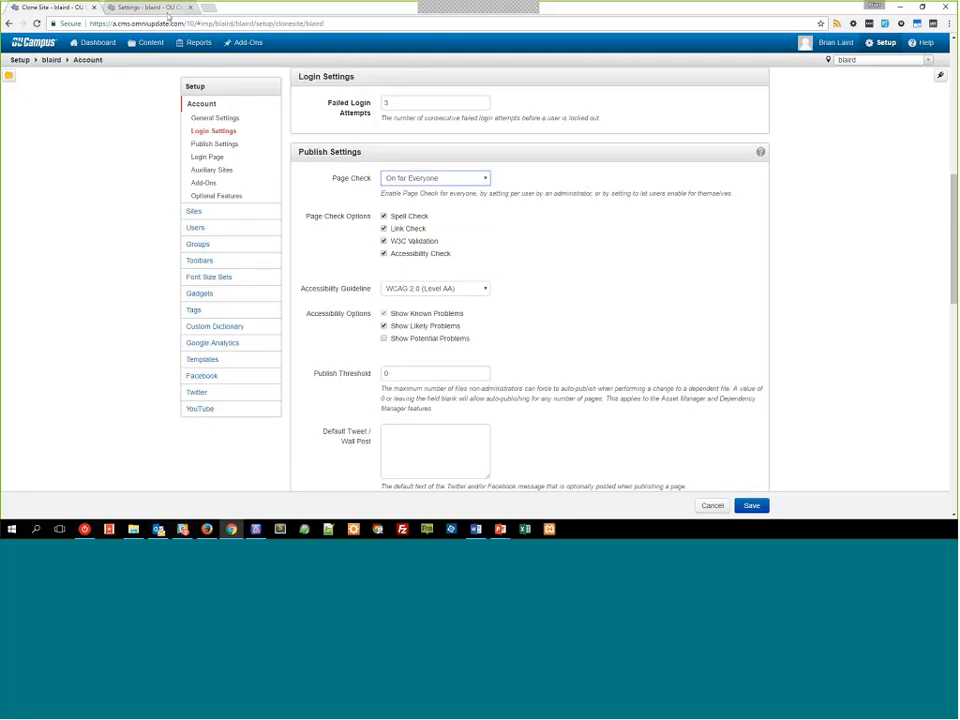
click(419, 179)
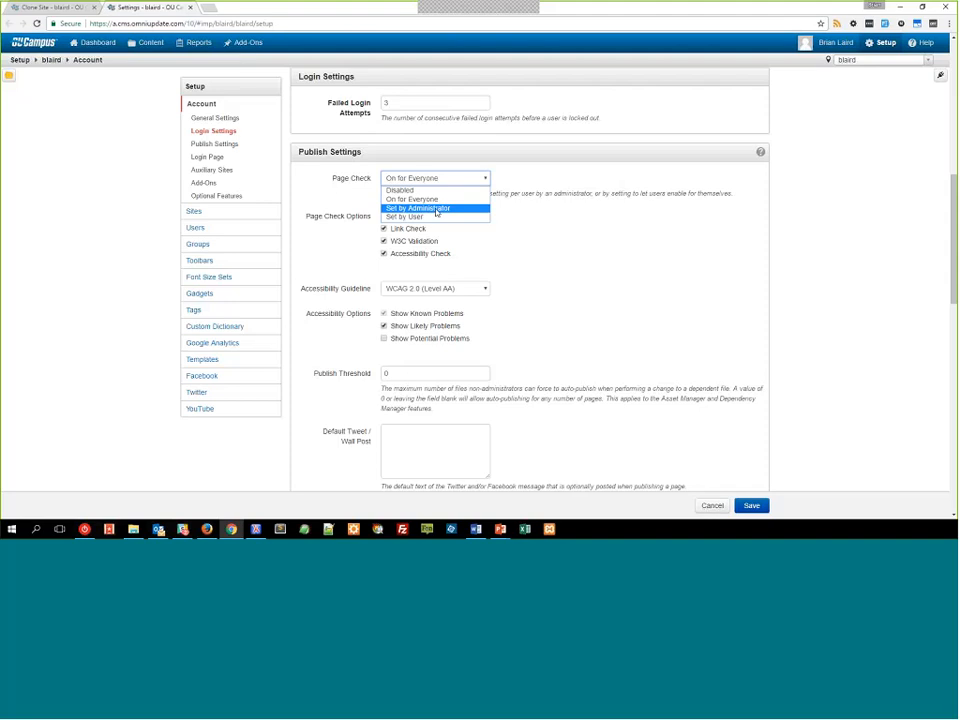
click(435, 209)
- Compare the cloned site's Final Check setting with the account-level Page Check choices, leaving both as they are
click(82, 8)
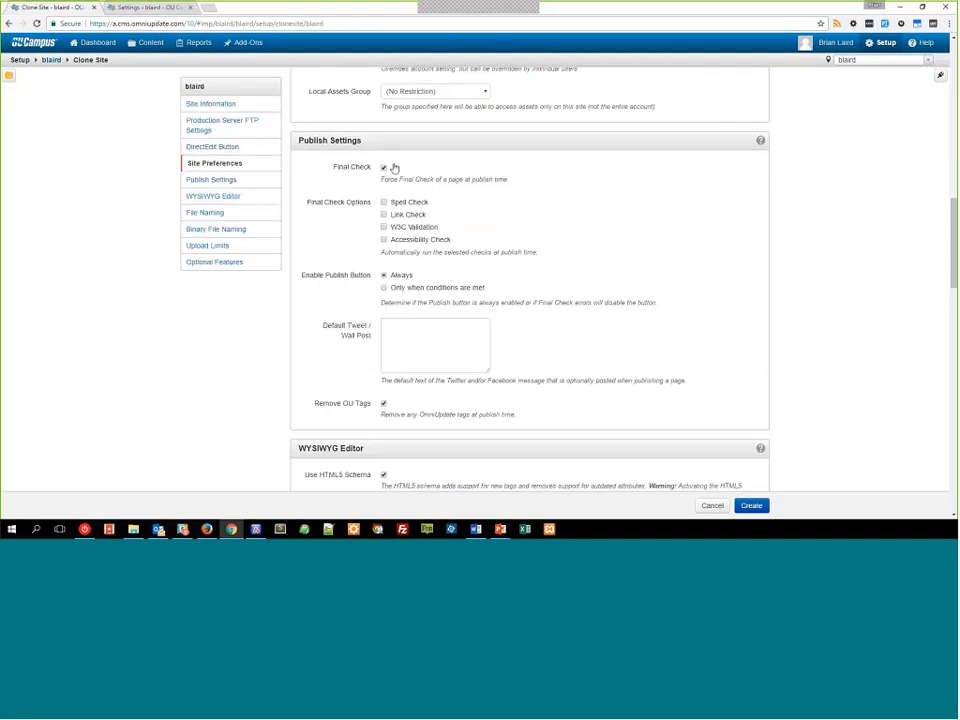
click(178, 14)
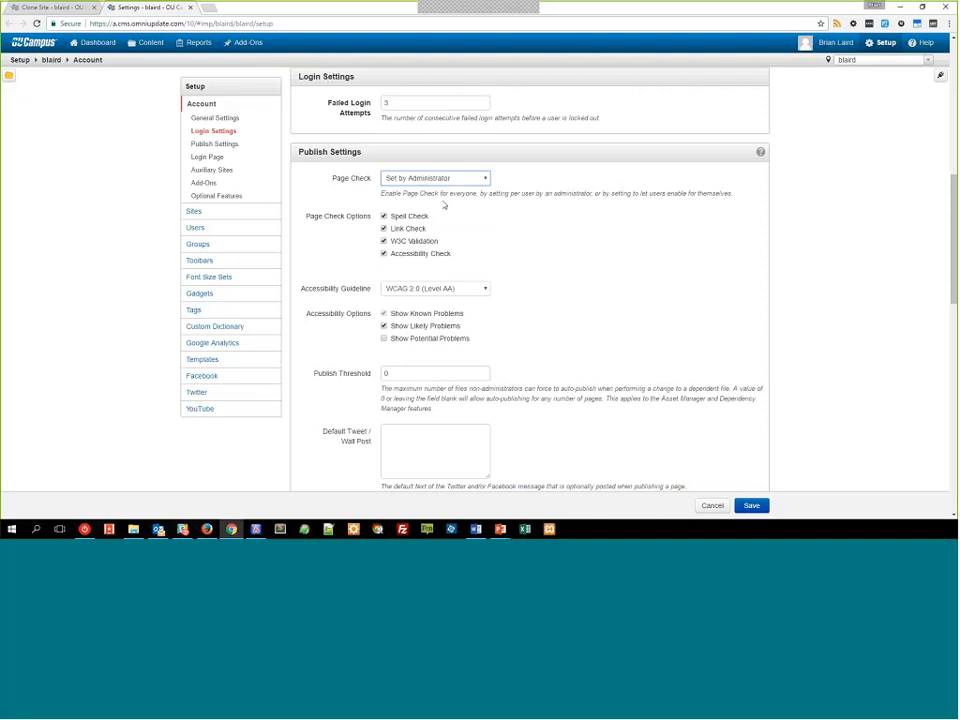
click(440, 179)
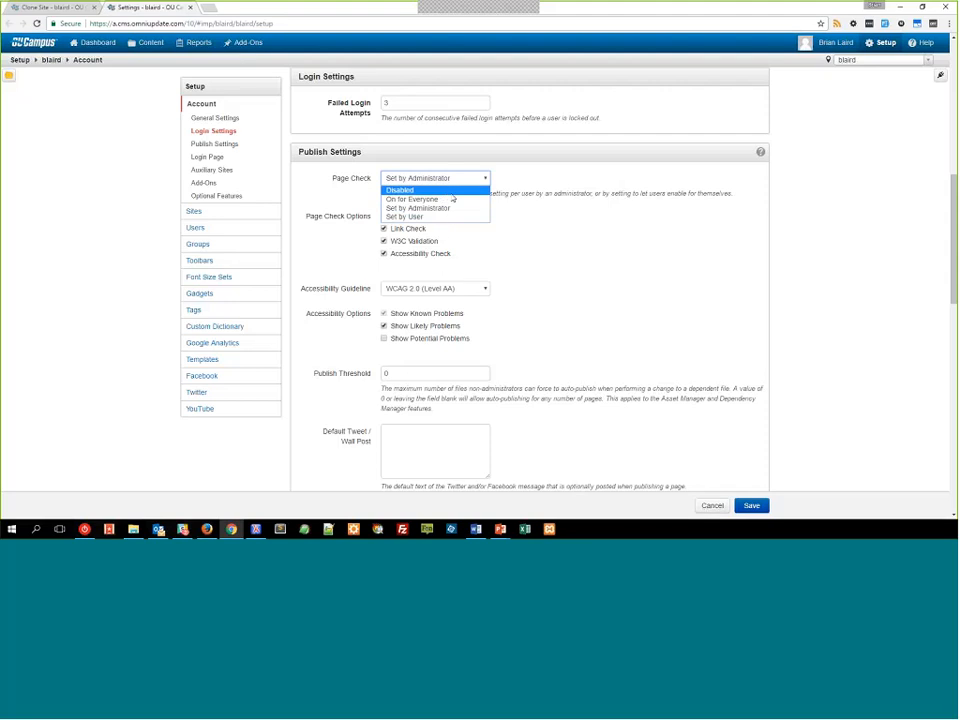
click(513, 205)
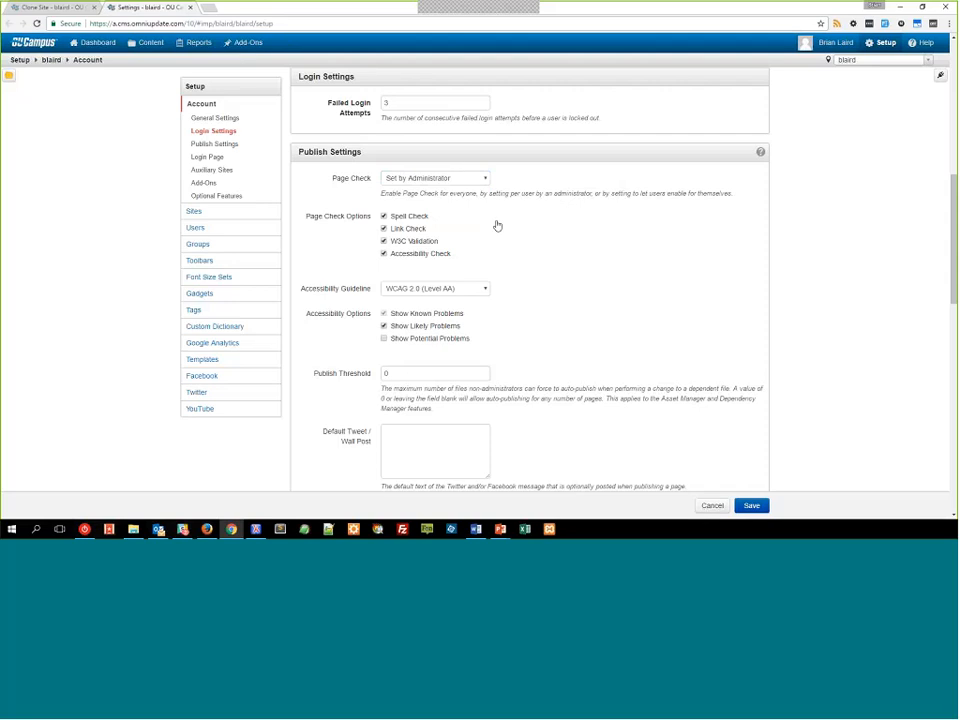
- Return to the Clone Site page and examine the WYSIWYG editor, file naming and binary file naming settings
click(74, 11)
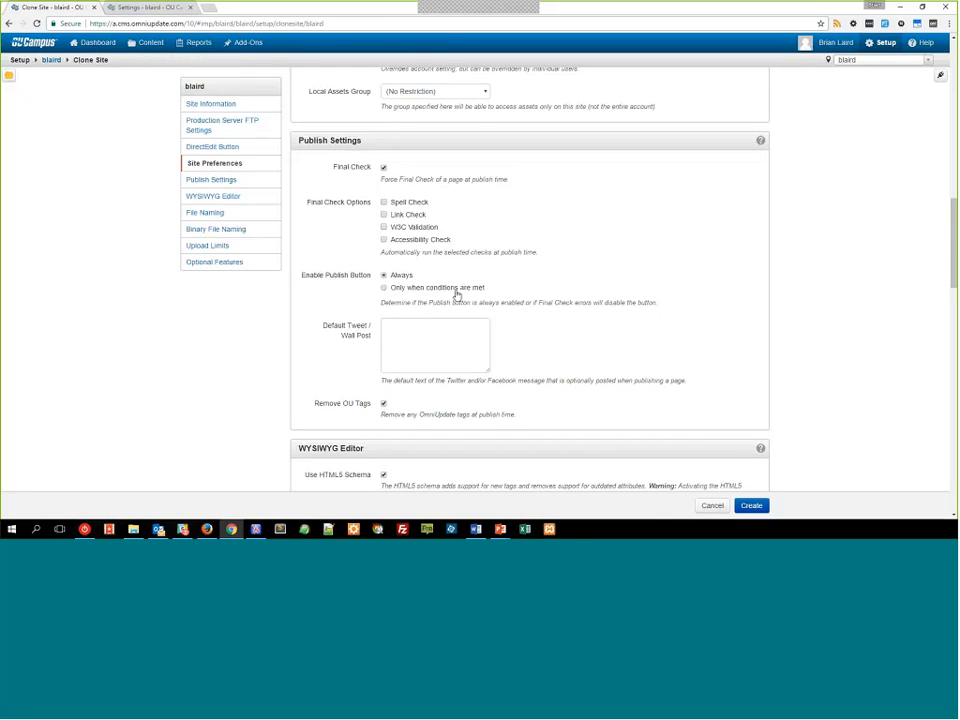
scroll(518, 322, down, 4)
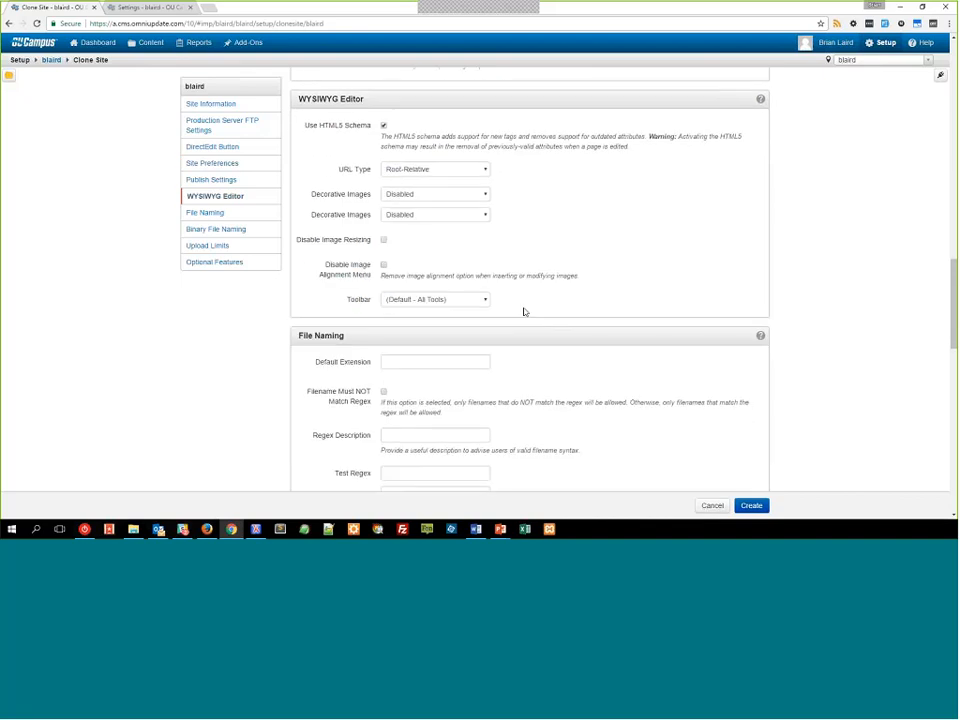
scroll(523, 312, down, 5)
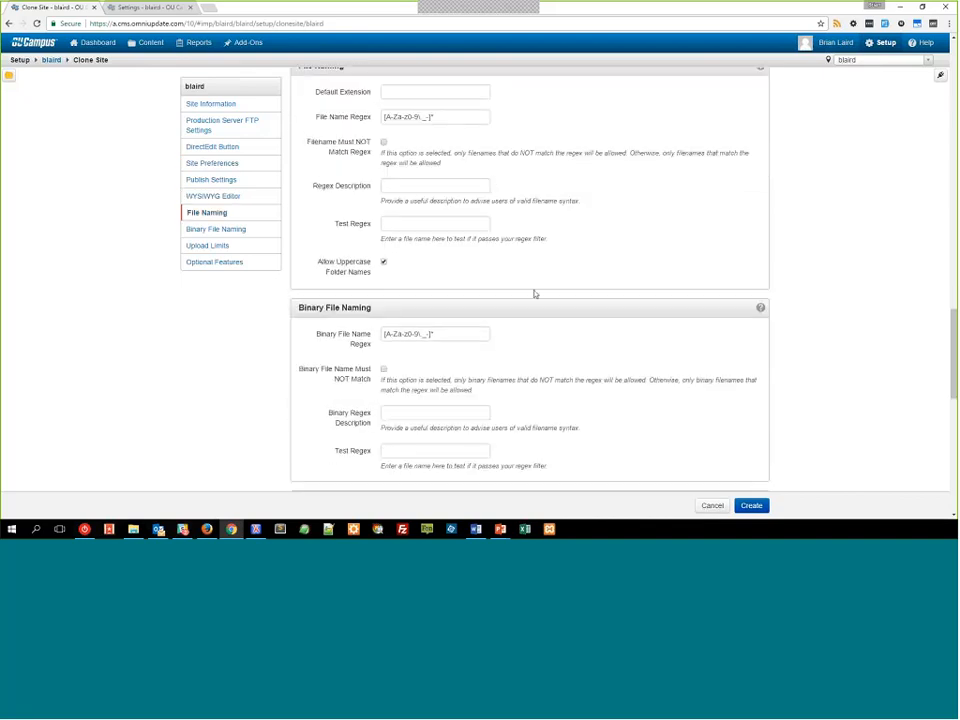
scroll(483, 238, up, 1)
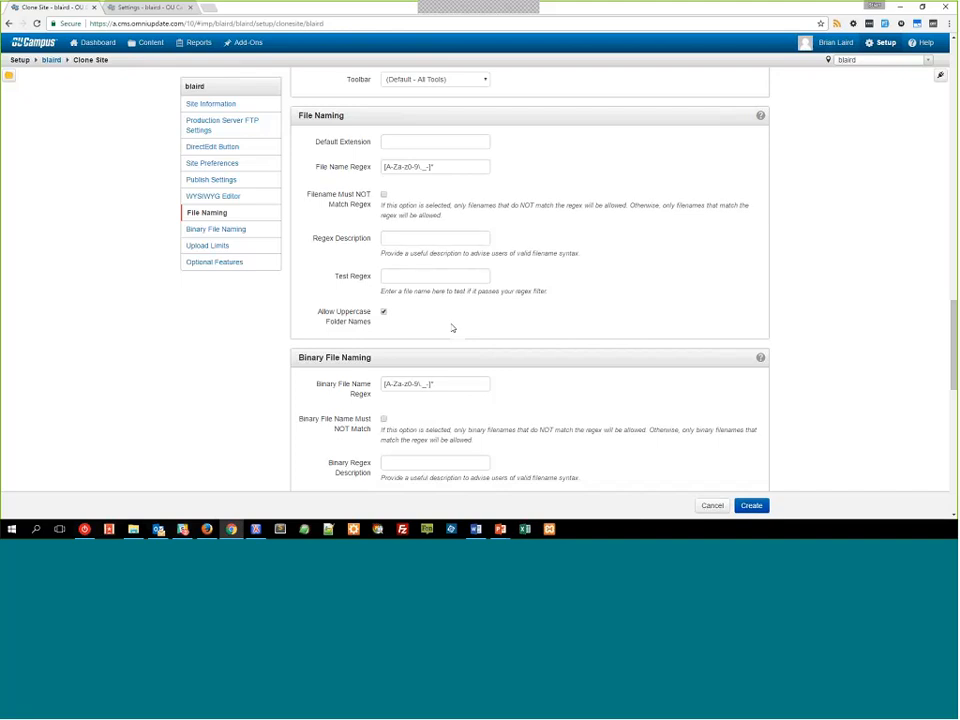
- Examine the subfolder at the end of the FTP Root and HTTP Root in the production server FTP settings
scroll(470, 330, up, 15)
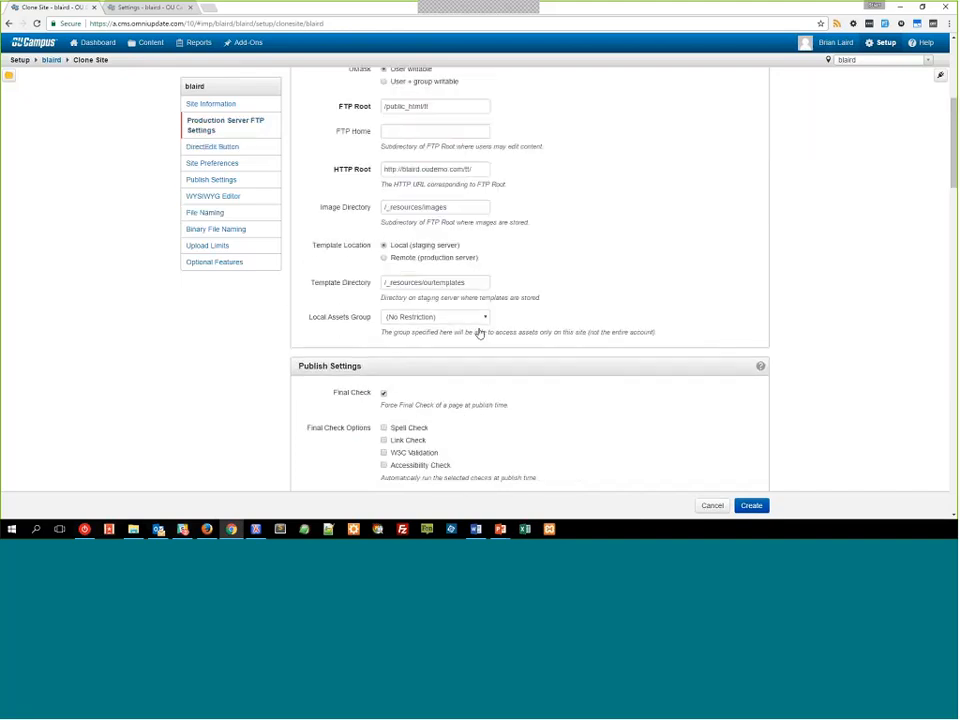
scroll(568, 301, down, 3)
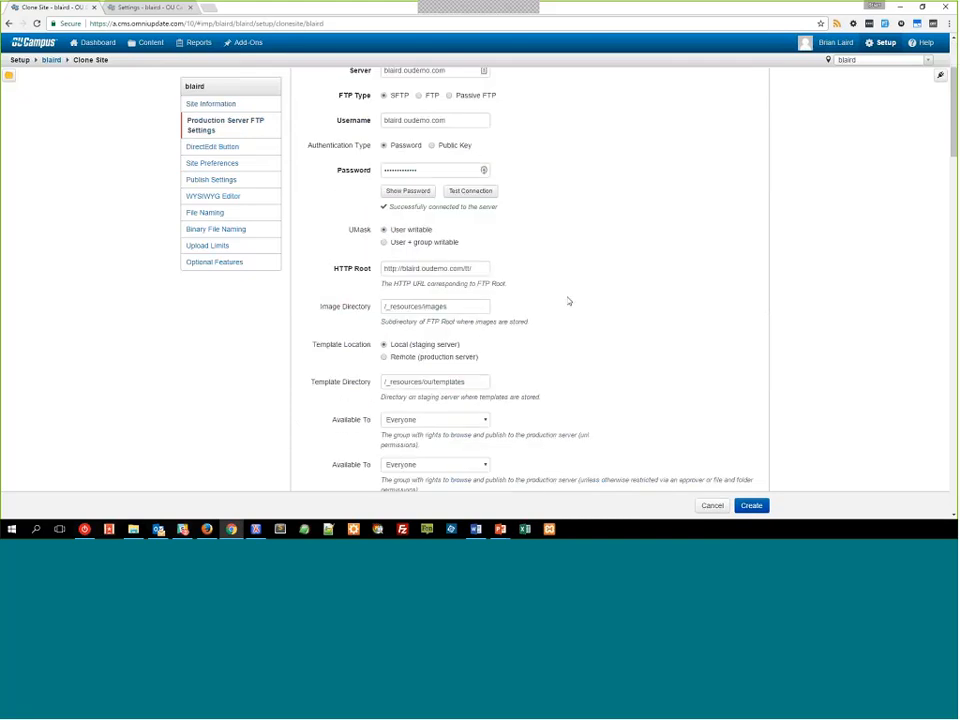
drag(433, 207, 421, 206)
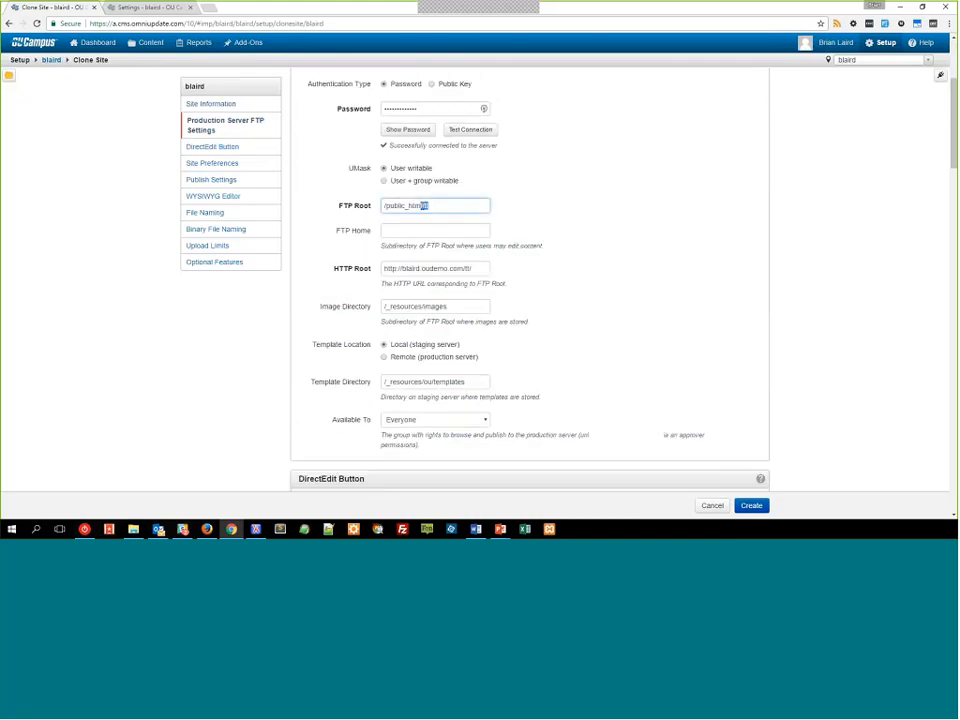
drag(472, 268, 463, 268)
click(552, 304)
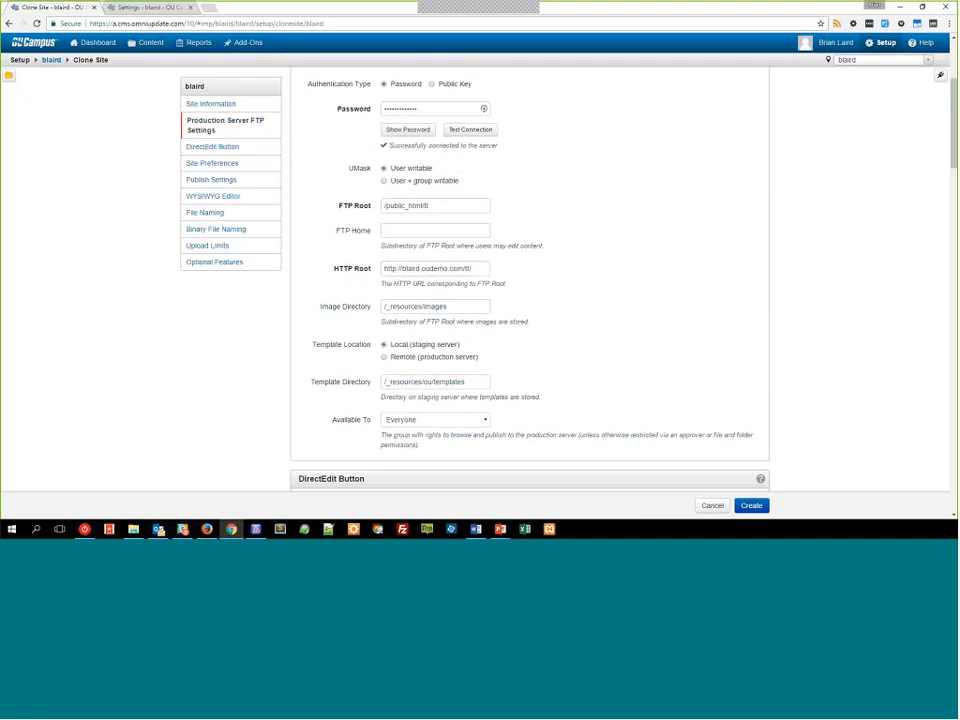
drag(432, 206, 421, 206)
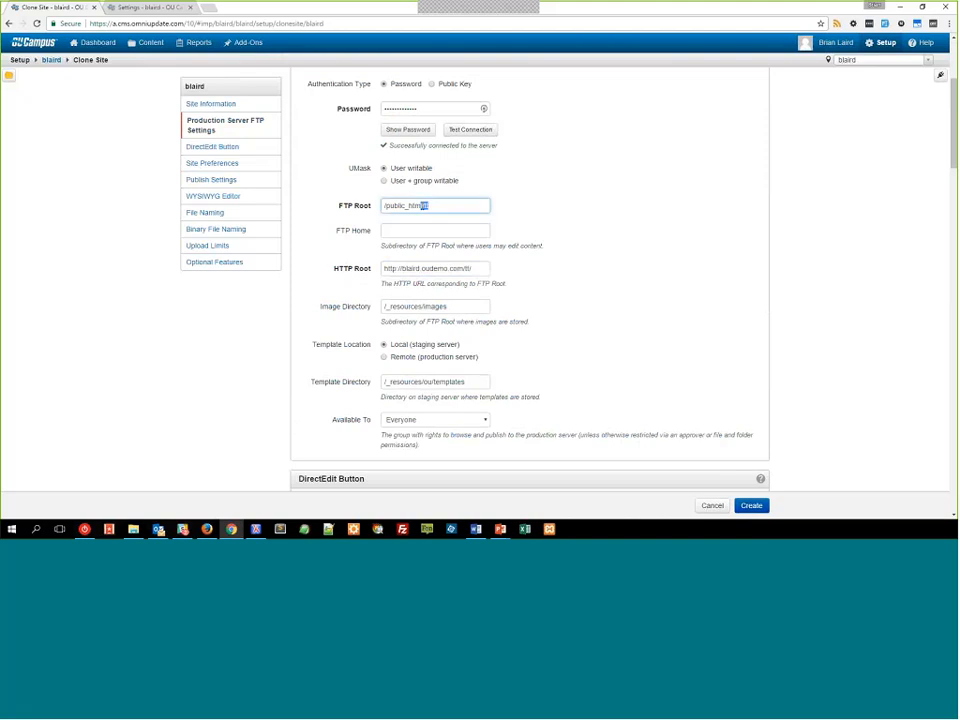
click(506, 179)
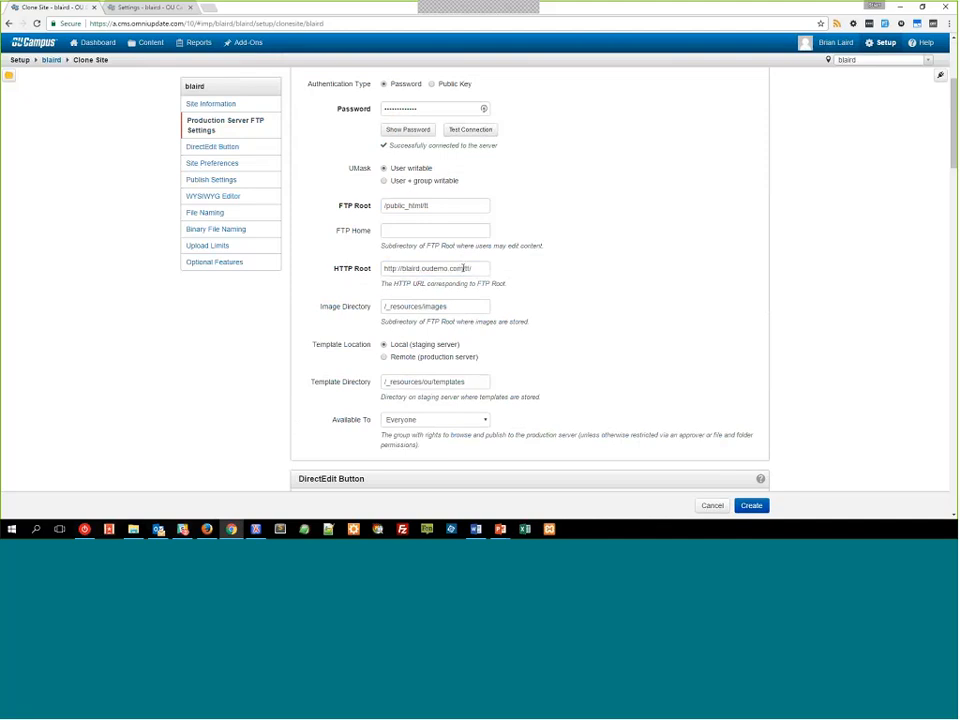
- Compare the trailing folder of the FTP Root path with the one in the HTTP Root URL, keeping both values
click(427, 205)
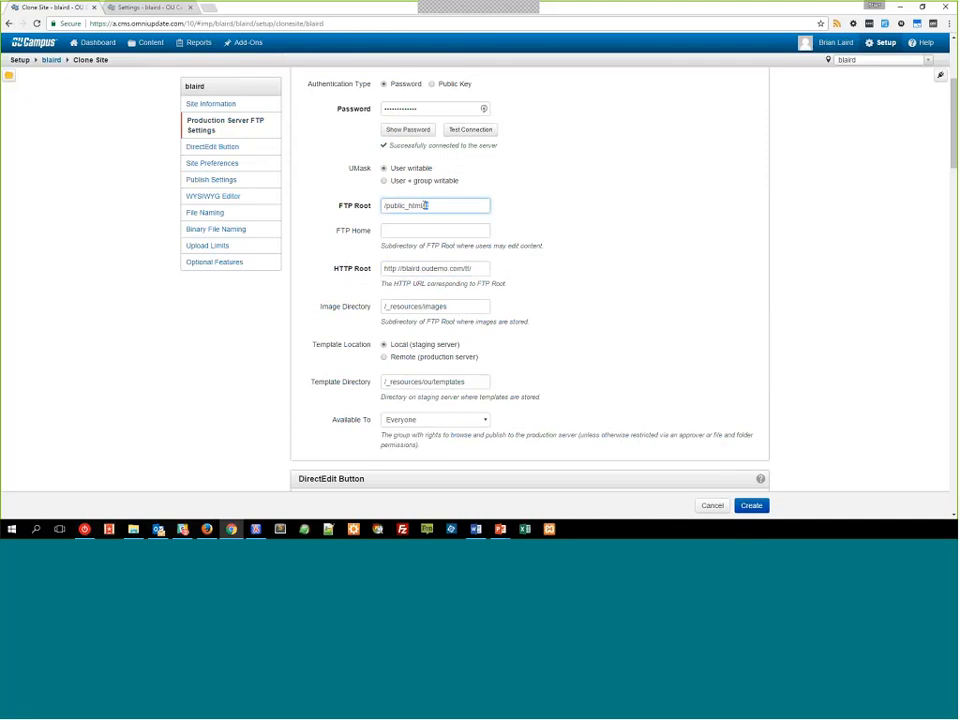
text(/tl)
click(475, 268)
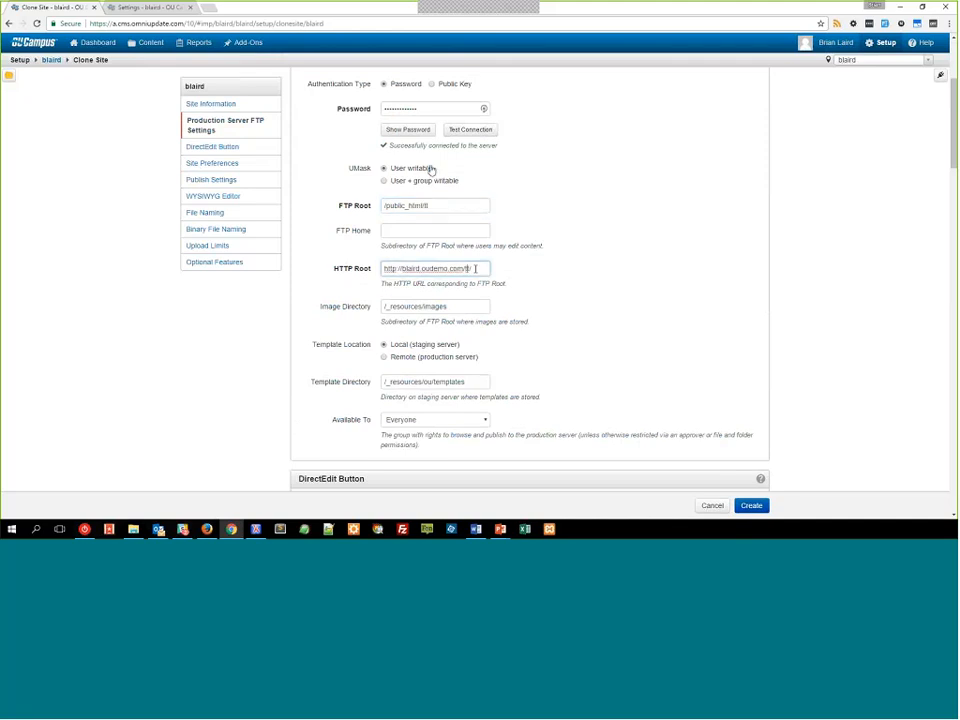
click(426, 208)
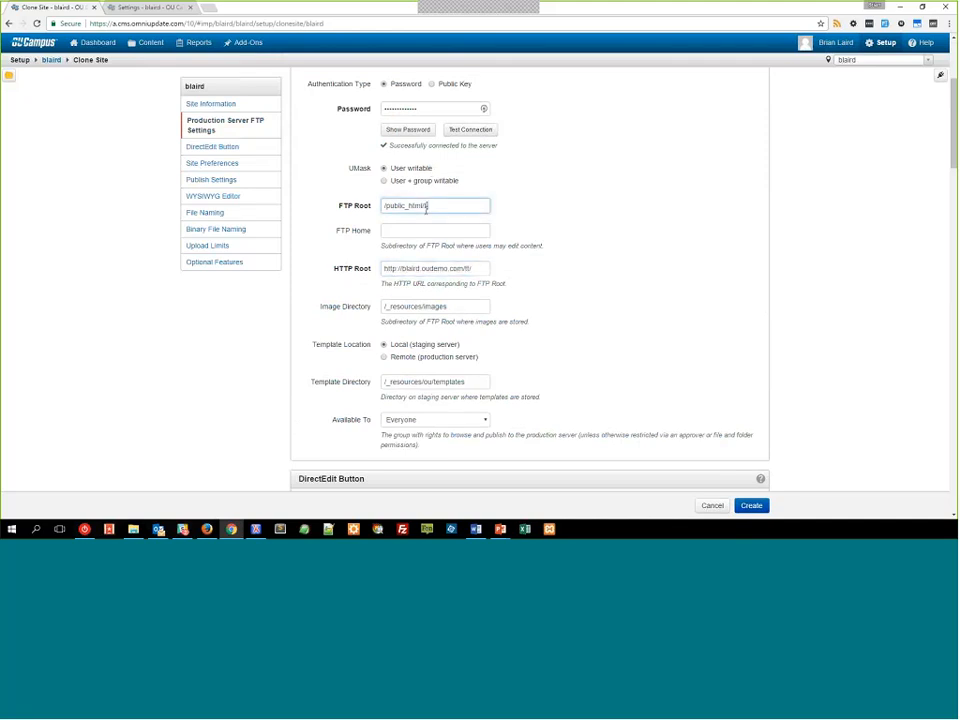
double_click(487, 270)
click(520, 297)
double_click(477, 266)
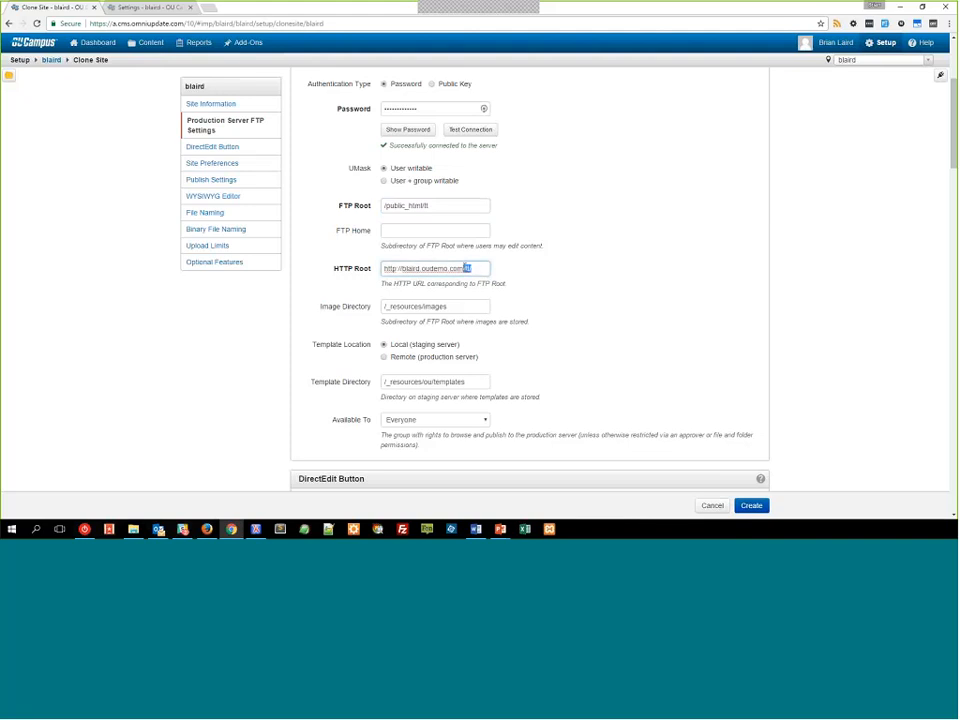
click(535, 289)
- Recheck the FTP Root and HTTP Root folder endings together with the server connection settings above them
scroll(529, 317, down, 1)
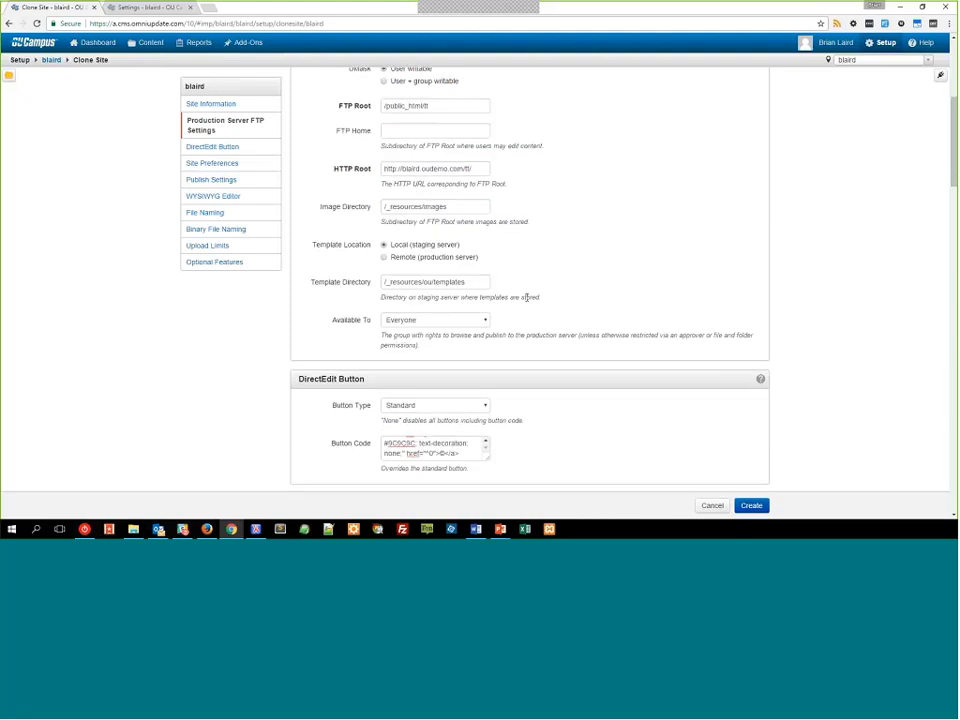
scroll(527, 296, up, 1)
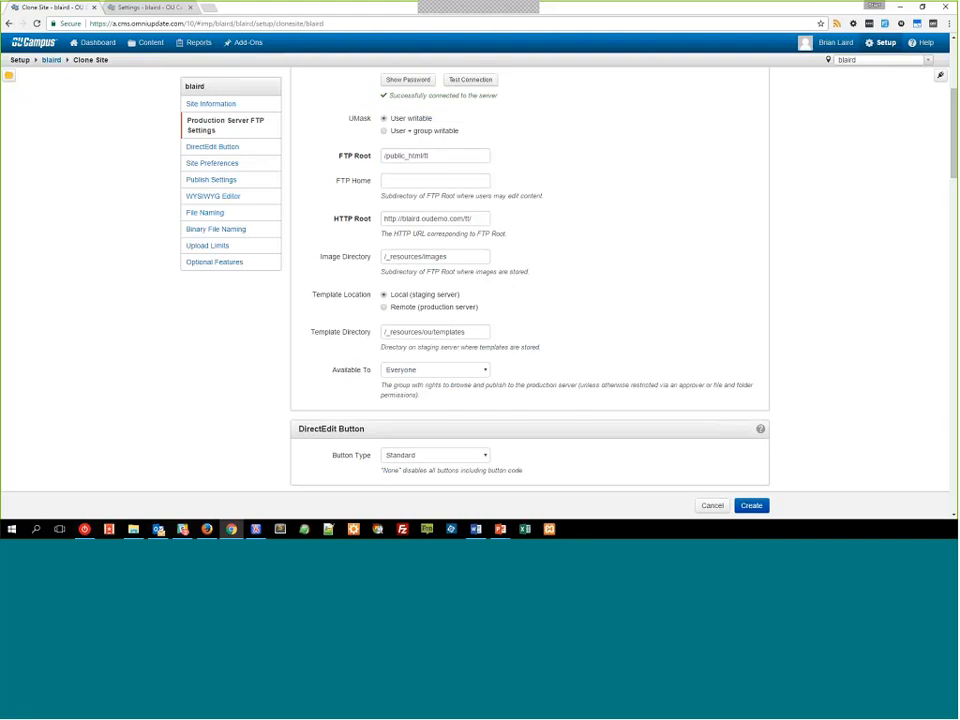
drag(430, 156, 421, 156)
drag(473, 219, 463, 219)
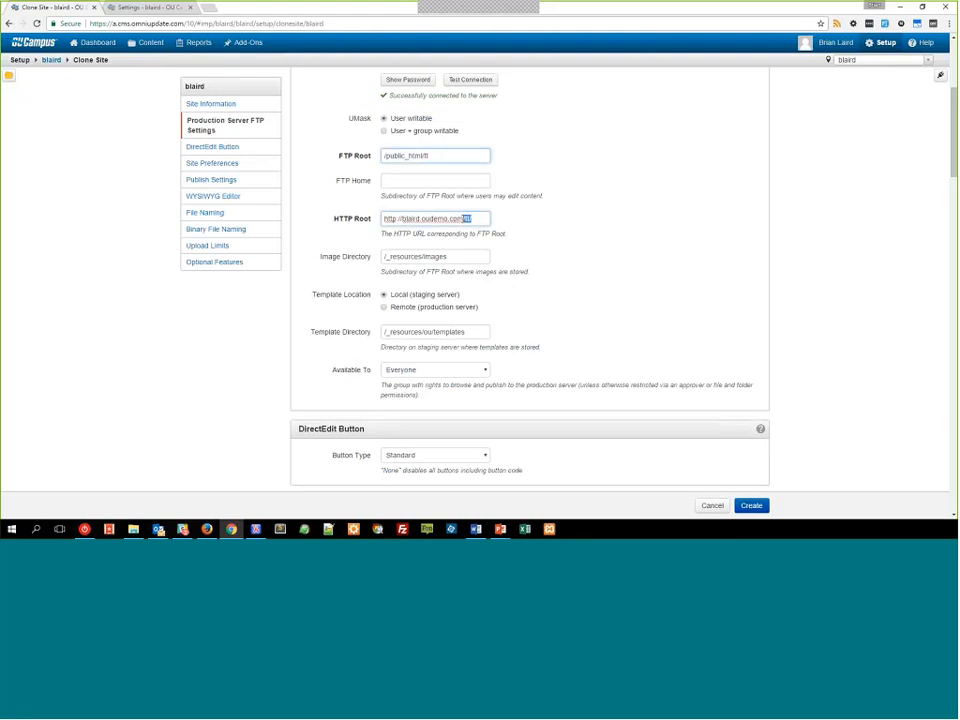
click(548, 261)
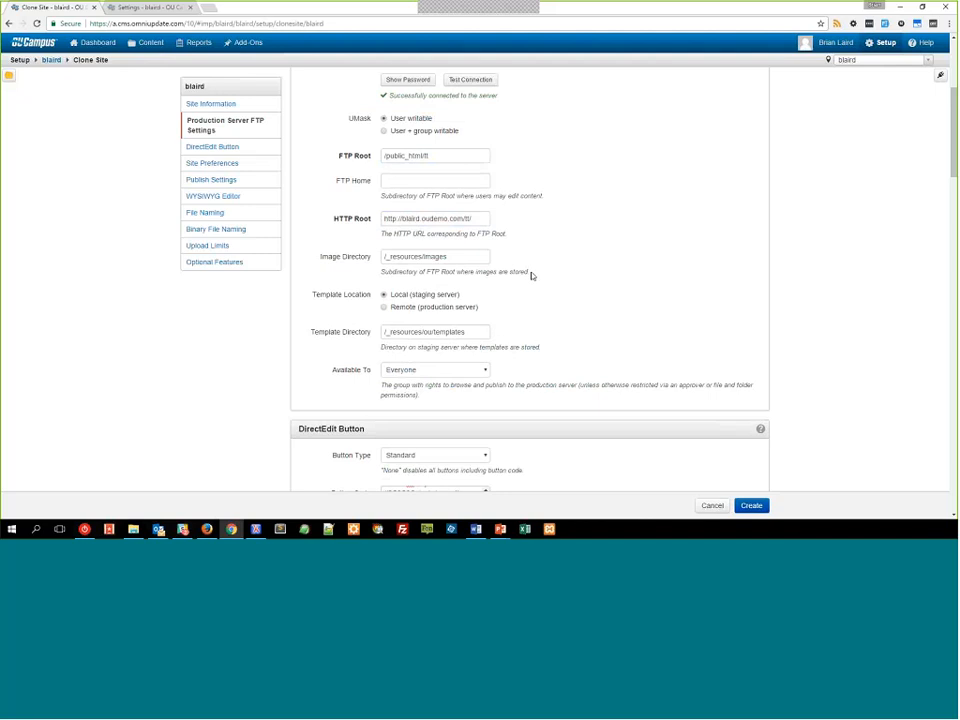
scroll(315, 345, up, 3)
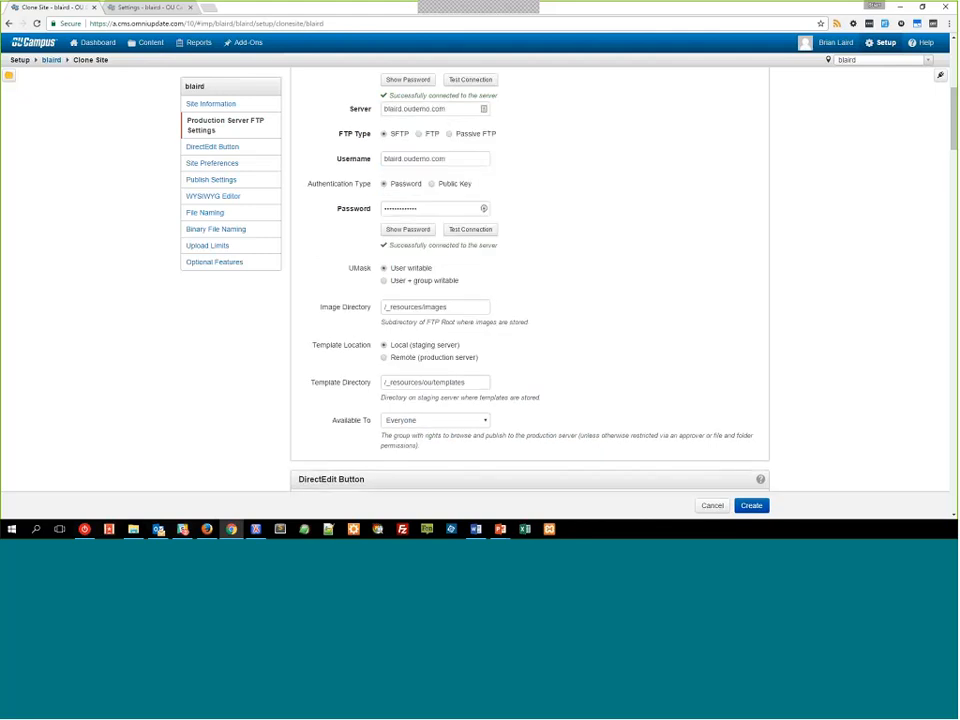
scroll(549, 306, down, 3)
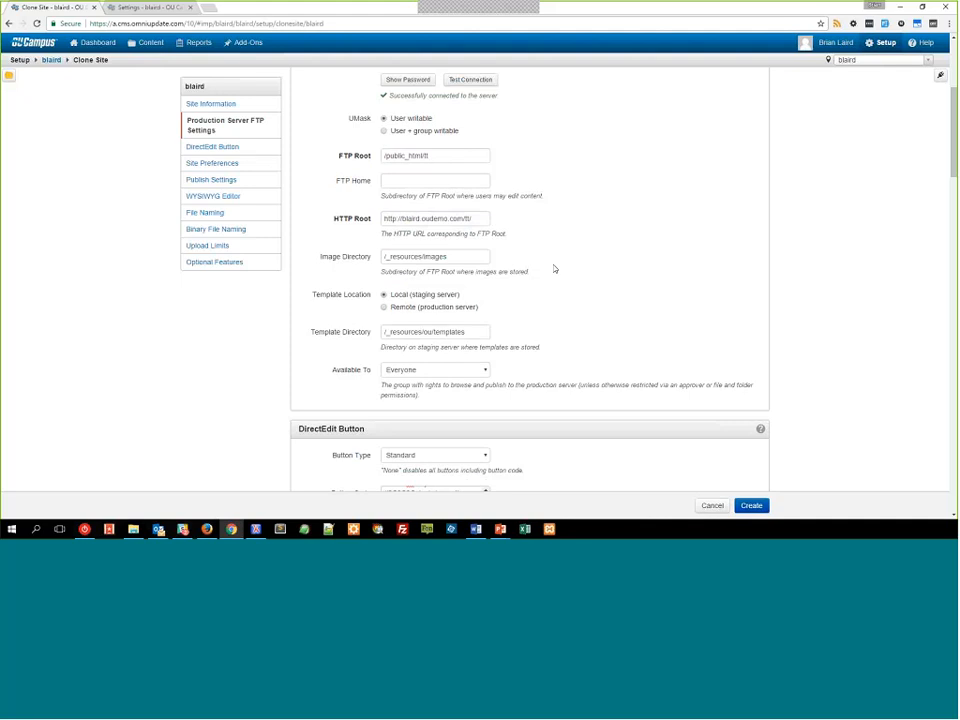
drag(473, 217, 463, 218)
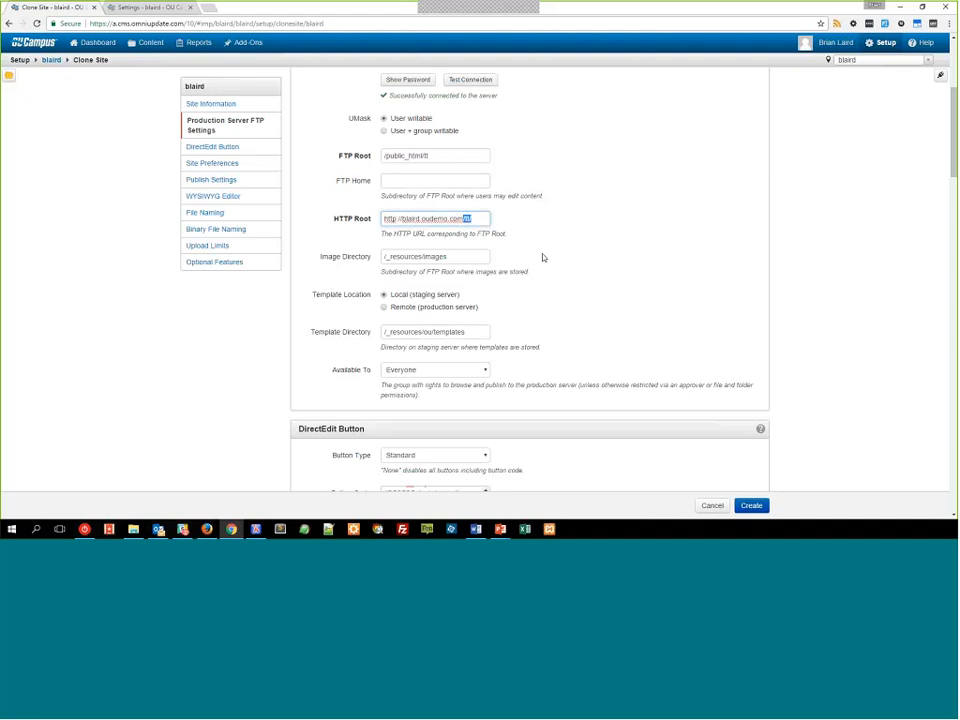
click(541, 253)
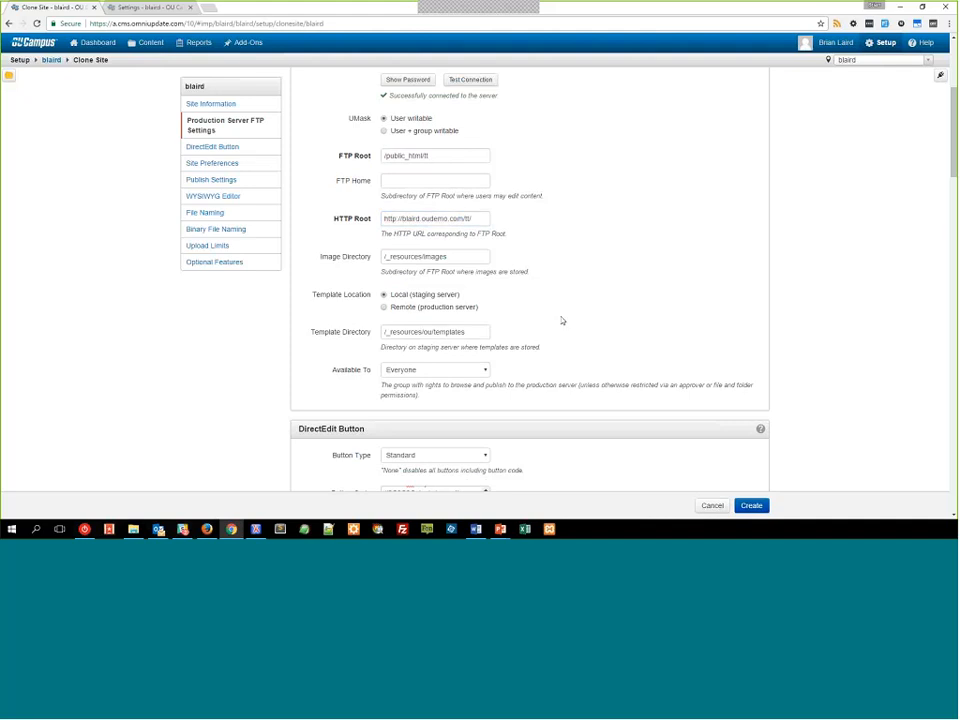
- Review the remaining clone settings from DirectEdit Button and Site Preferences through to File Naming
scroll(562, 320, down, 5)
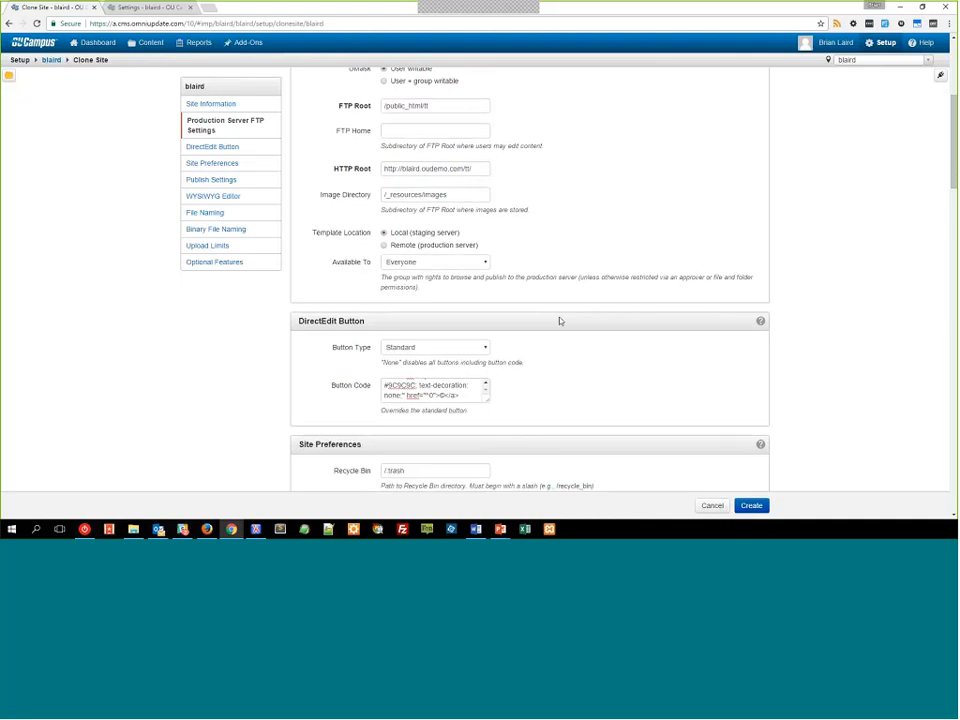
scroll(561, 321, down, 6)
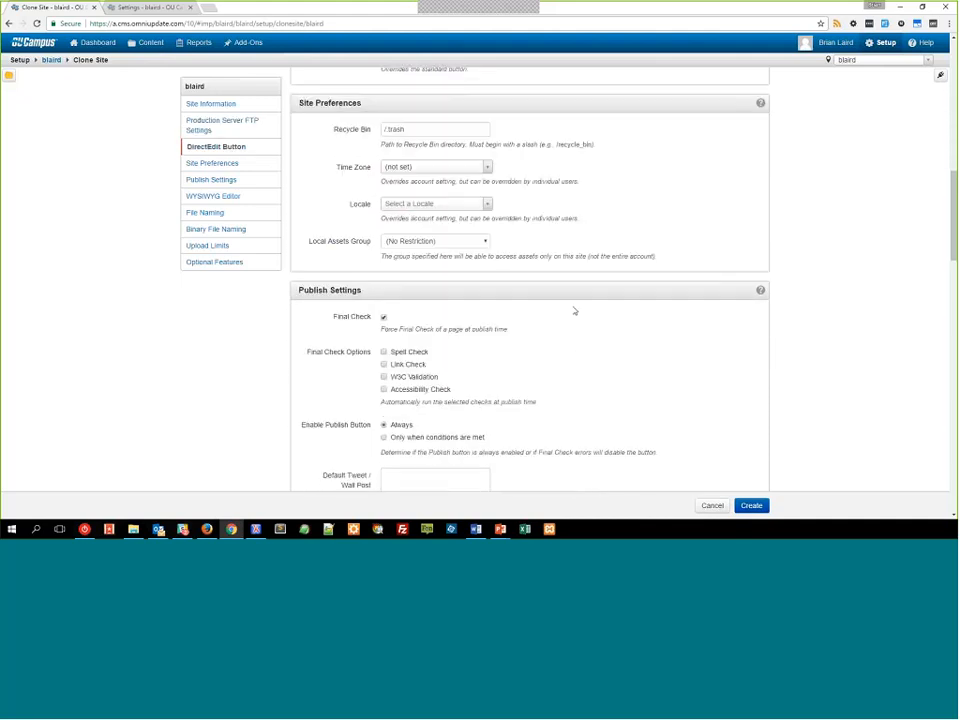
scroll(576, 314, down, 6)
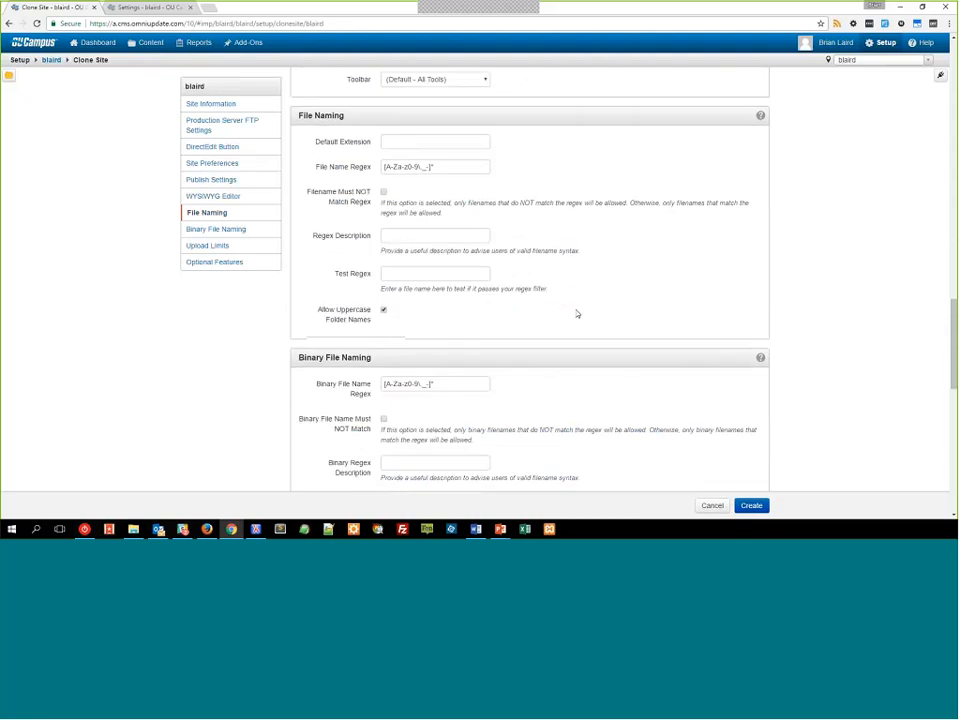
- Examine the File Name Regex and Regex Description fields in the File Naming settings
scroll(576, 314, down, 1)
scroll(568, 313, up, 1)
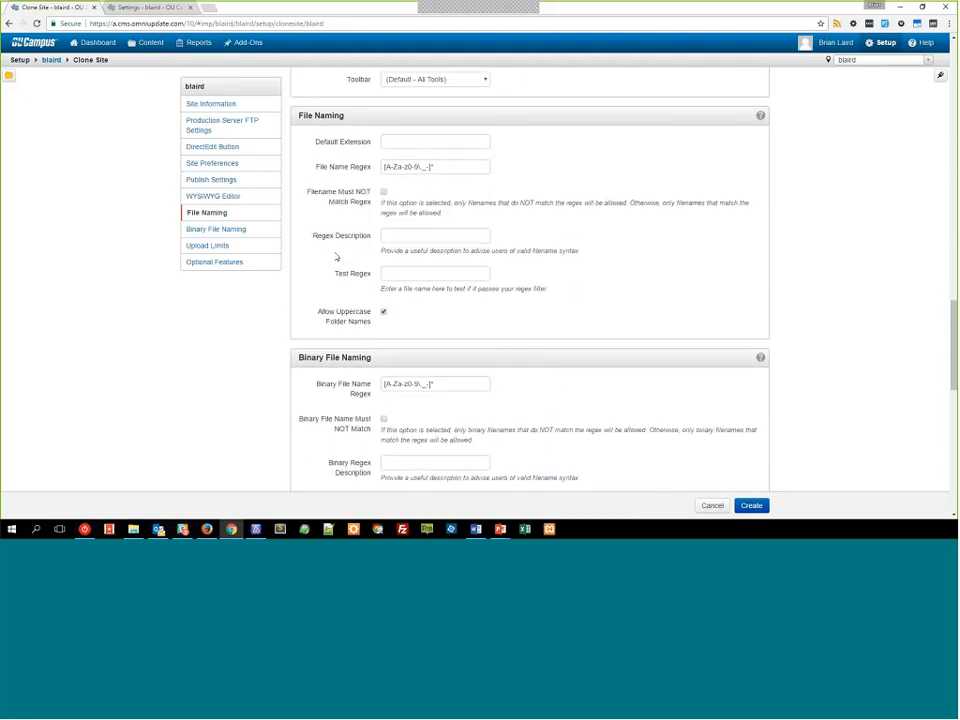
triple_click(434, 168)
click(528, 179)
click(441, 237)
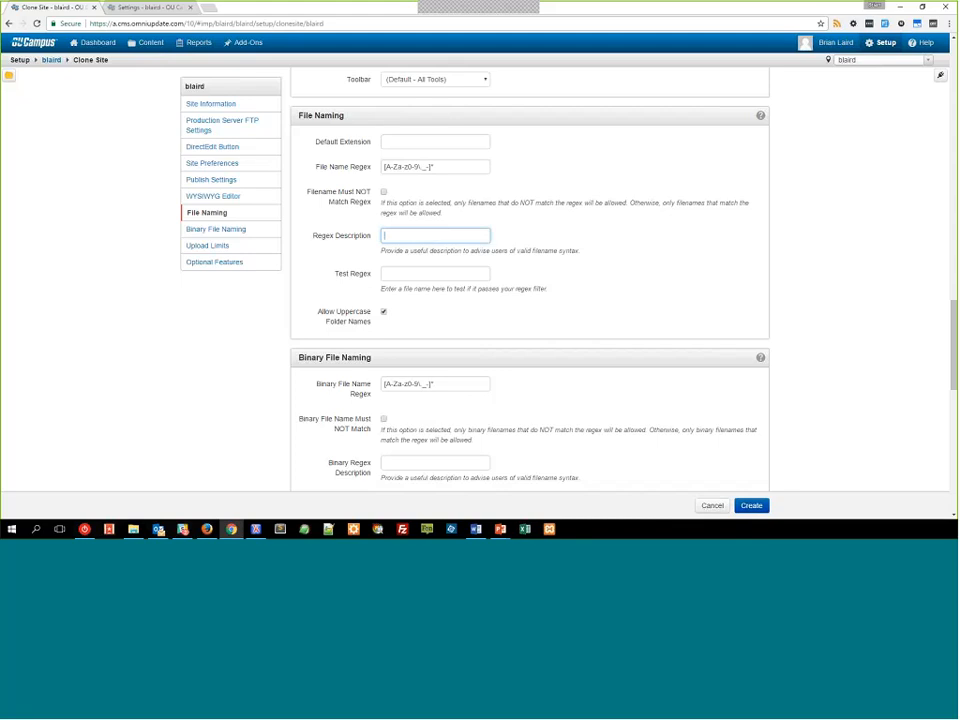
- Try a sample file name in the File Naming Test Regex field and clear the entry
click(392, 273)
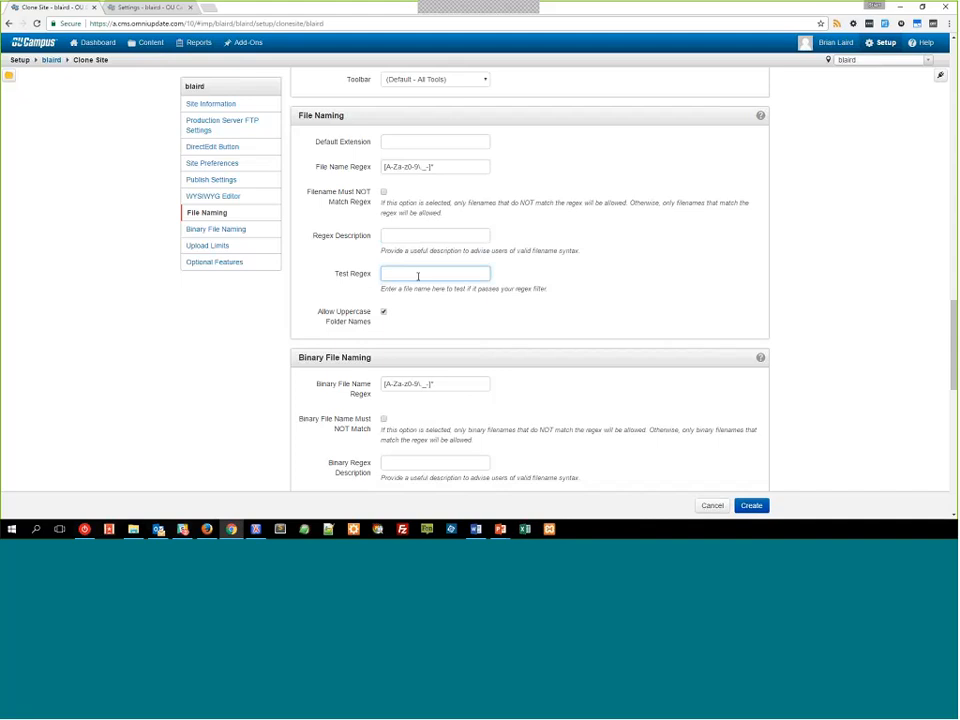
text(fine f)
key(BackSpace)
key(BackSpace)
key(BackSpace)
click(292, 205)
- Remove the A-Z range from File Name Regex and test the pattern with the file name fdjkA
click(392, 165)
key(BackSpace)
key(BackSpace)
key(BackSpace)
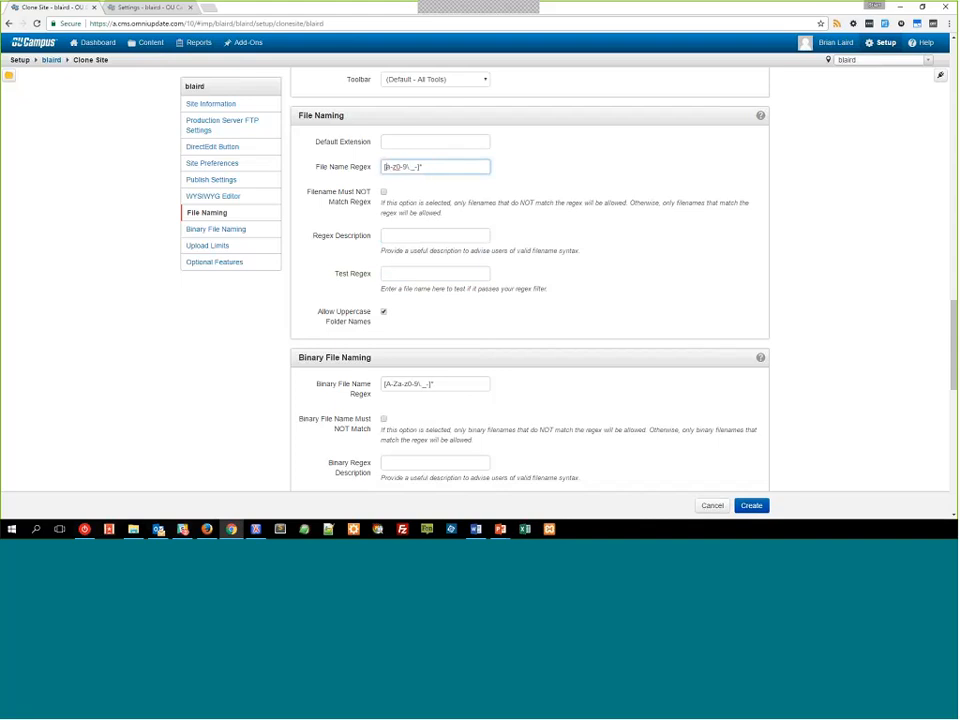
click(488, 273)
text(fdjkA)
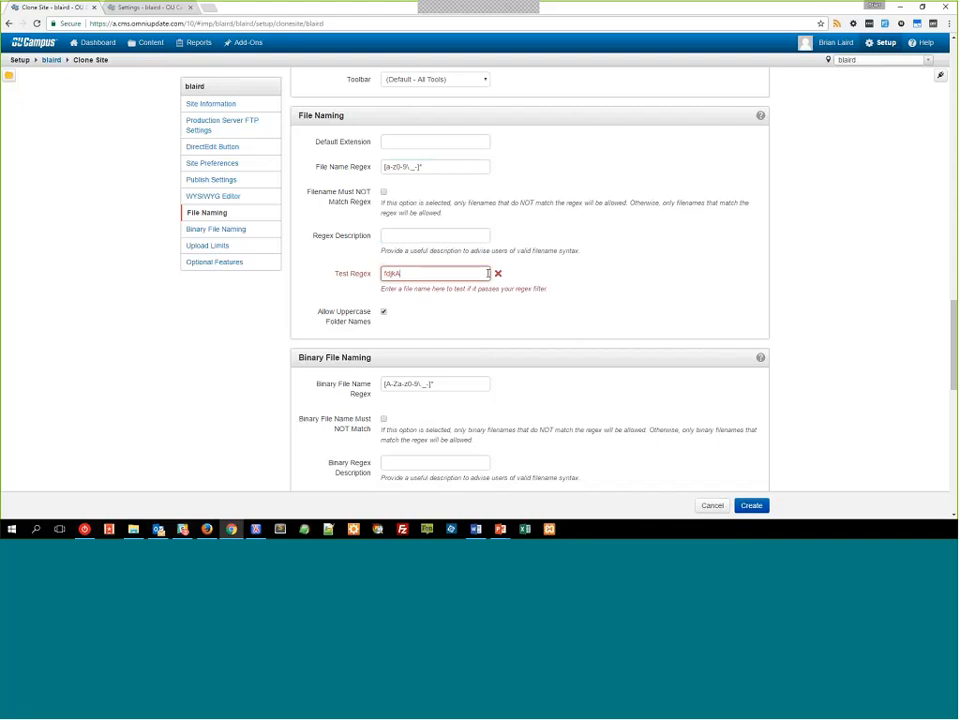
- Restore the A-Z range at the start of File Name Regex and recheck the test file name
click(381, 167)
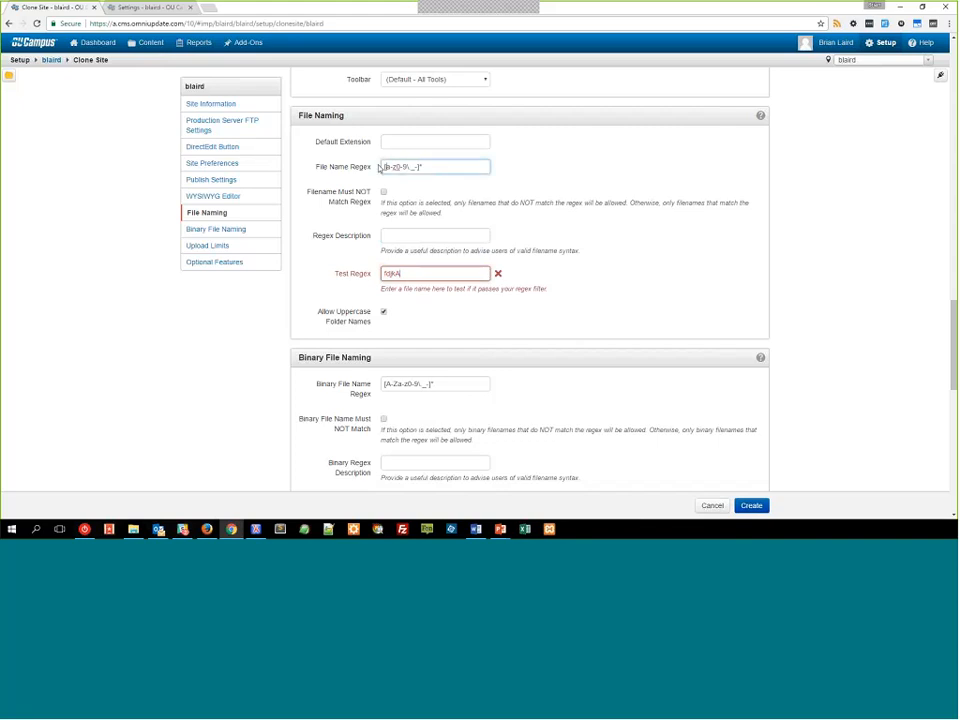
text(A-Z)
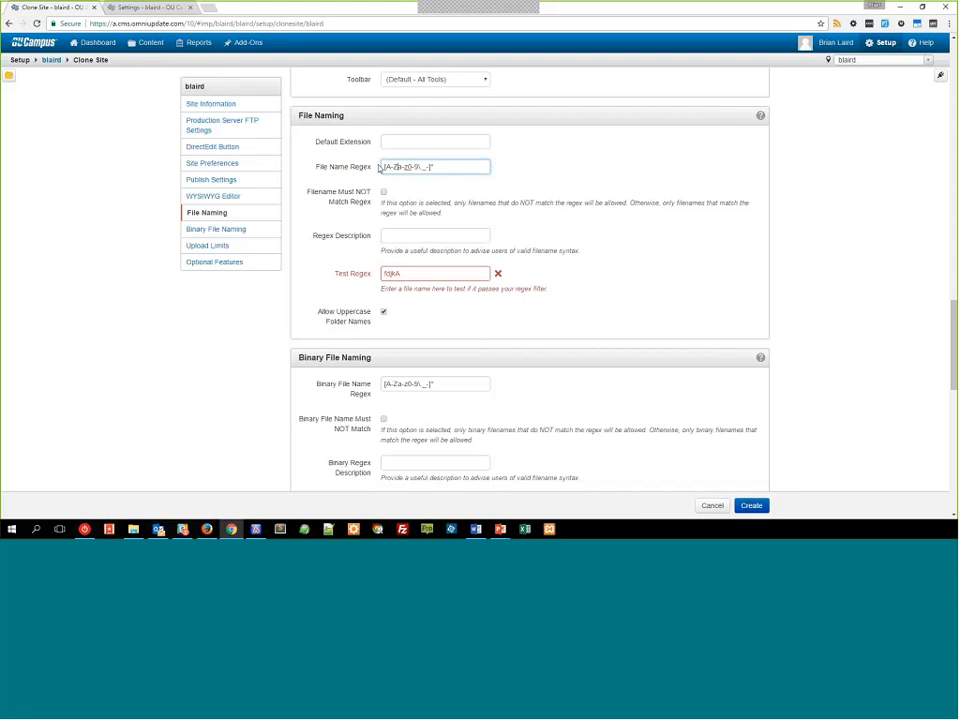
click(378, 273)
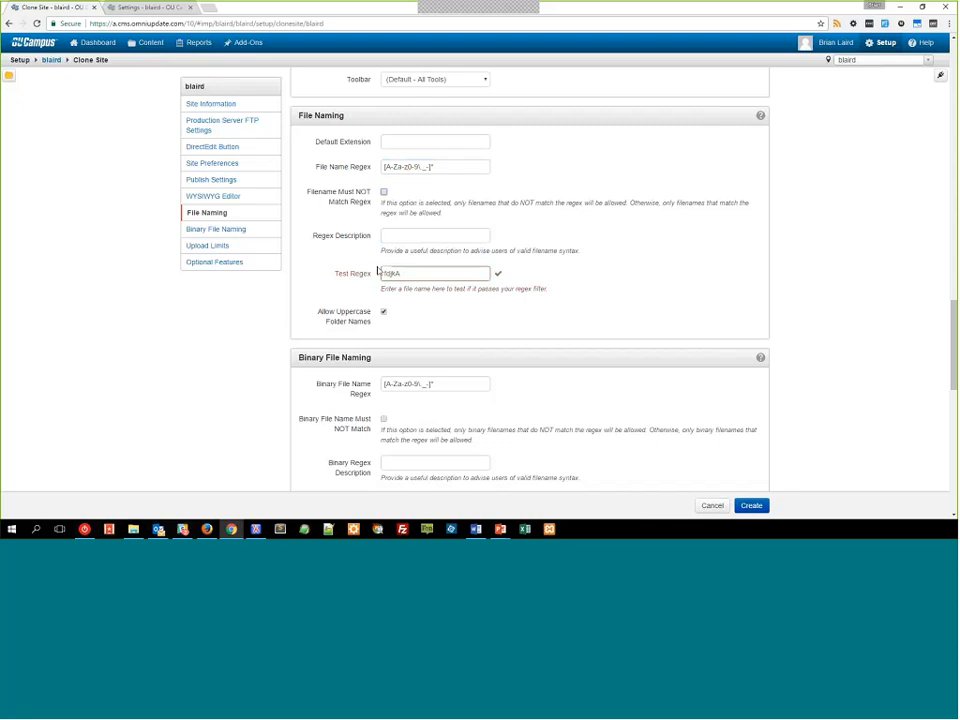
- Compare the uppercase range in File Name Regex with the Allow Uppercase Folder Names option and the Binary File Naming settings
scroll(400, 270, down, 2)
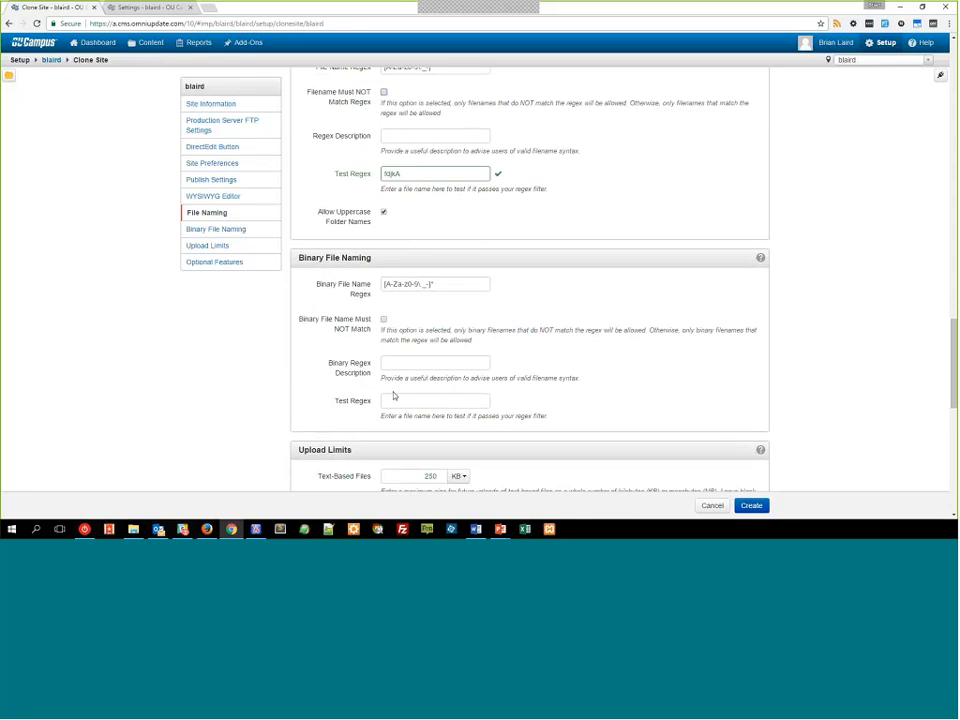
scroll(385, 200, up, 2)
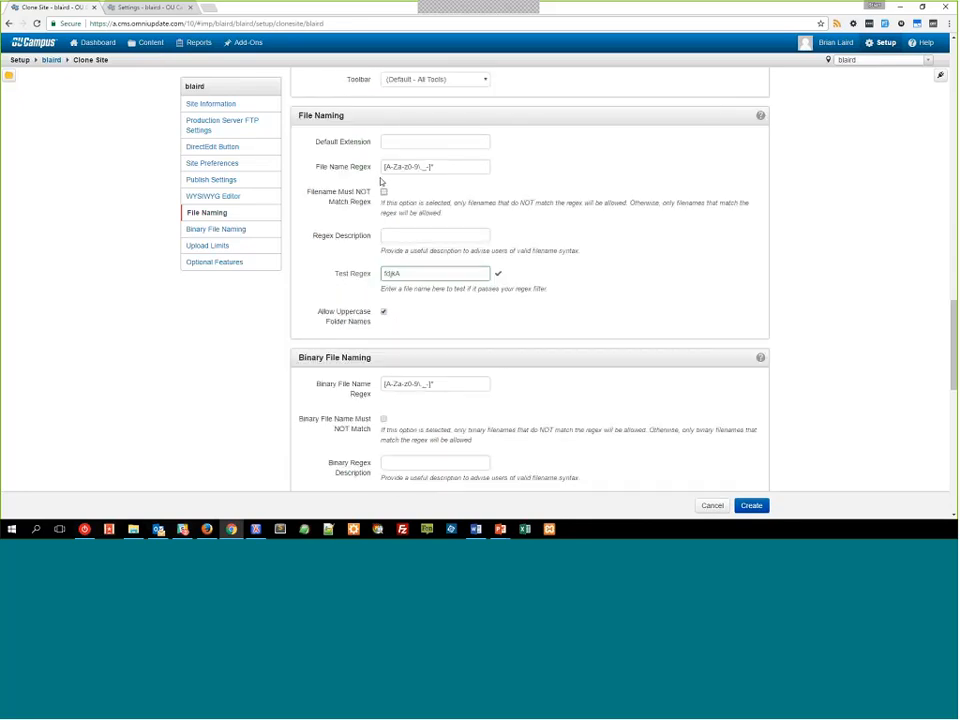
scroll(375, 180, down, 2)
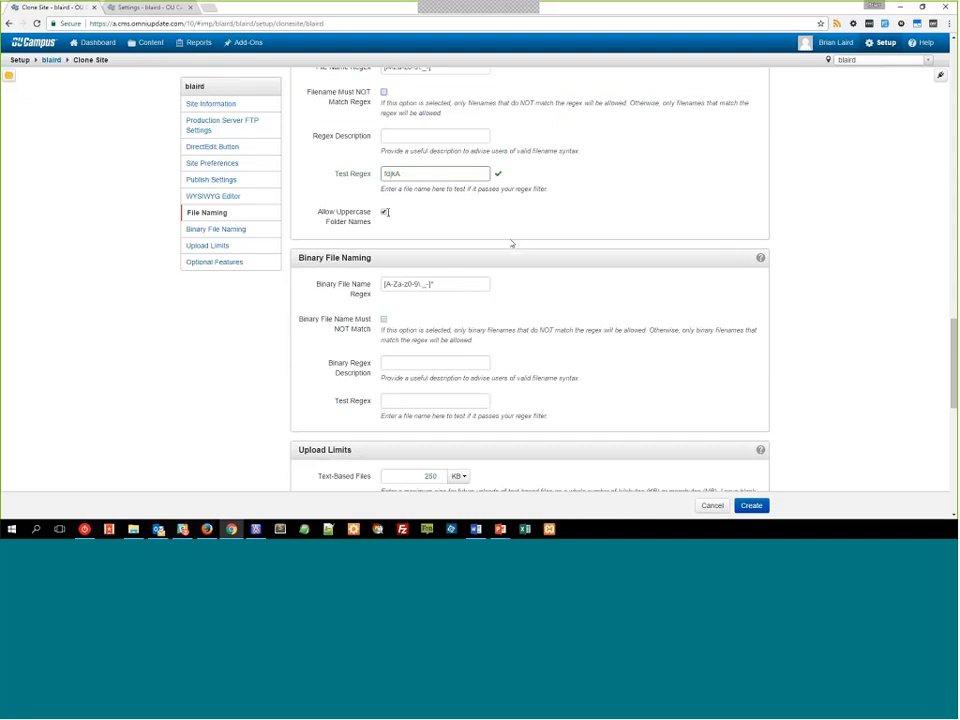
scroll(470, 220, up, 1)
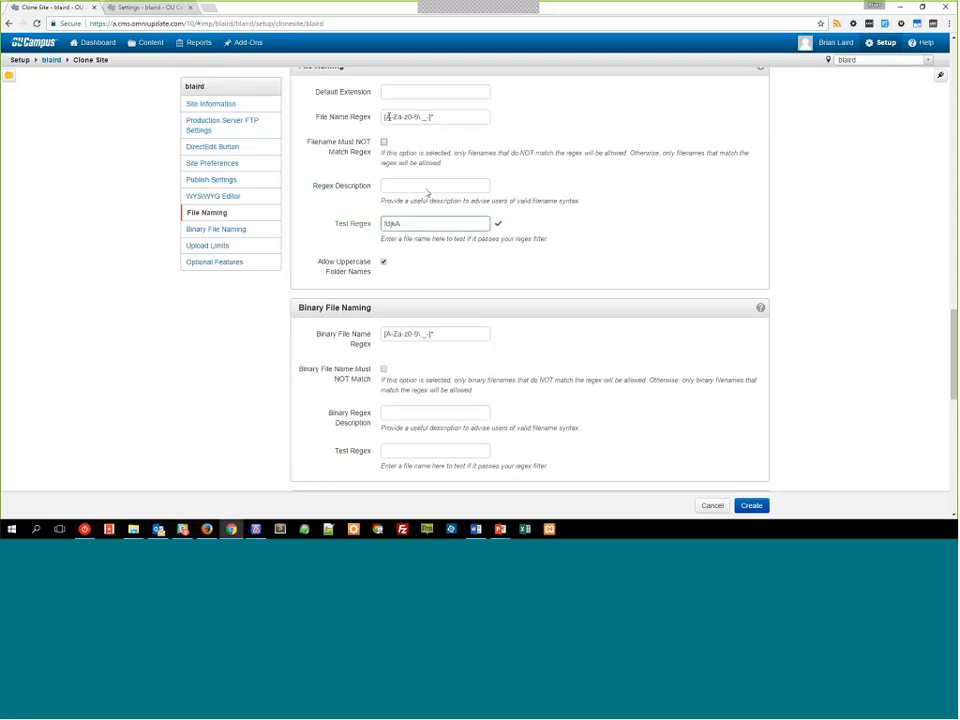
drag(387, 117, 399, 118)
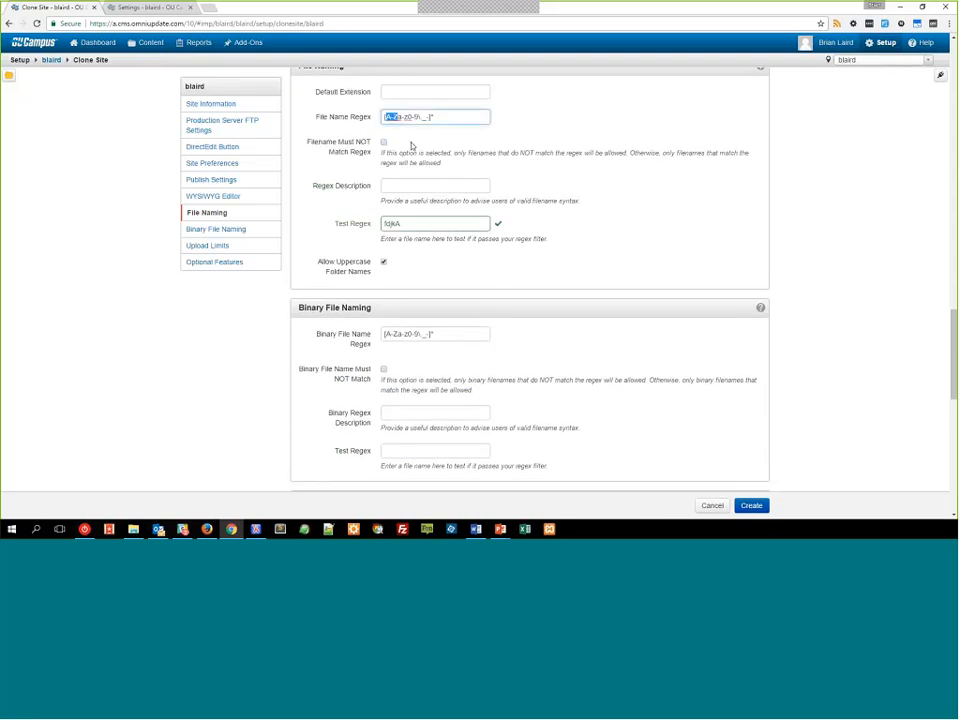
click(381, 272)
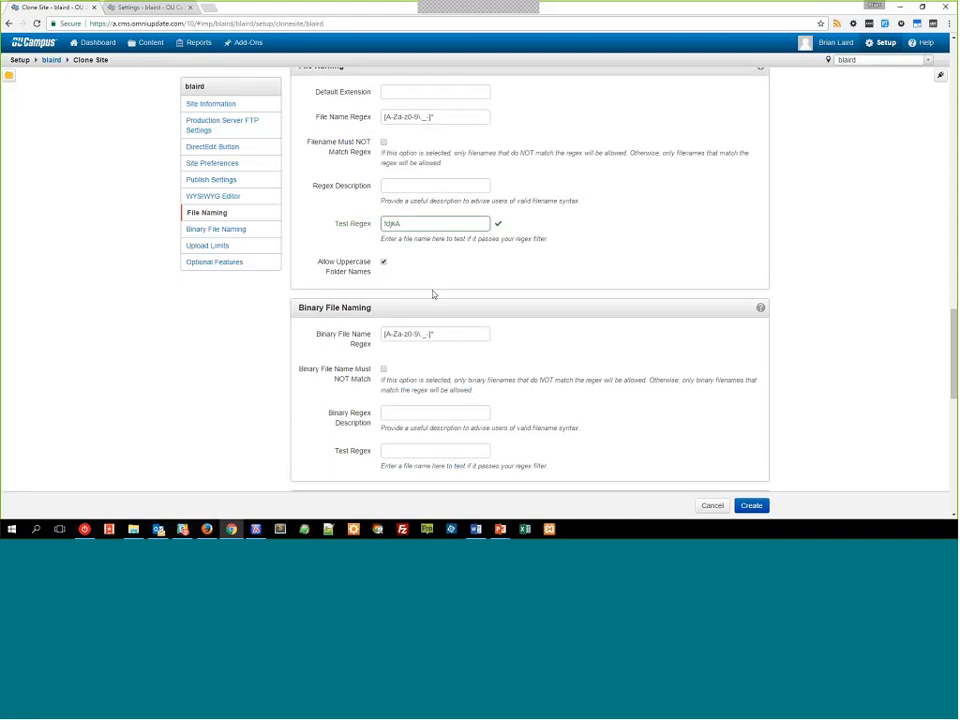
- Review the Upload Limits, their KB and MB unit choices, and the Optional Features of the site being cloned
scroll(428, 307, down, 5)
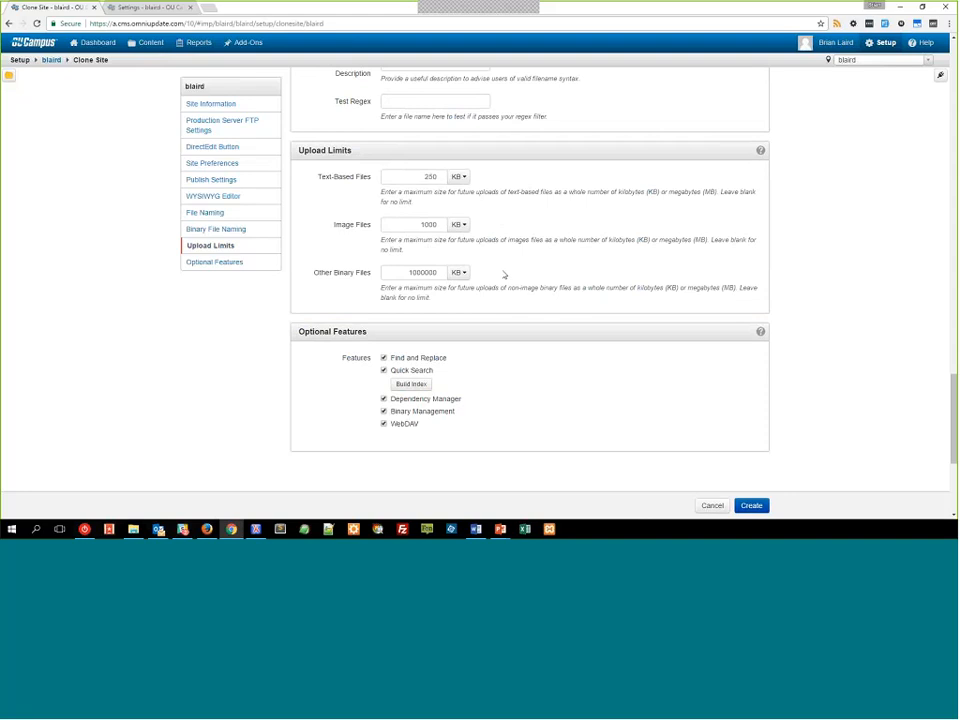
click(457, 176)
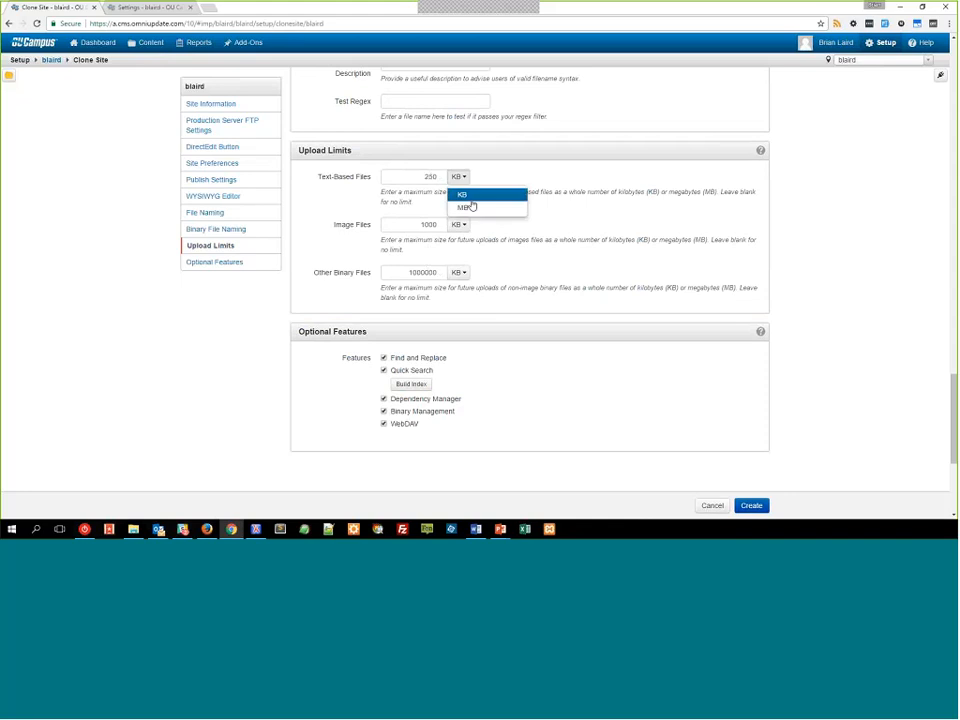
click(417, 177)
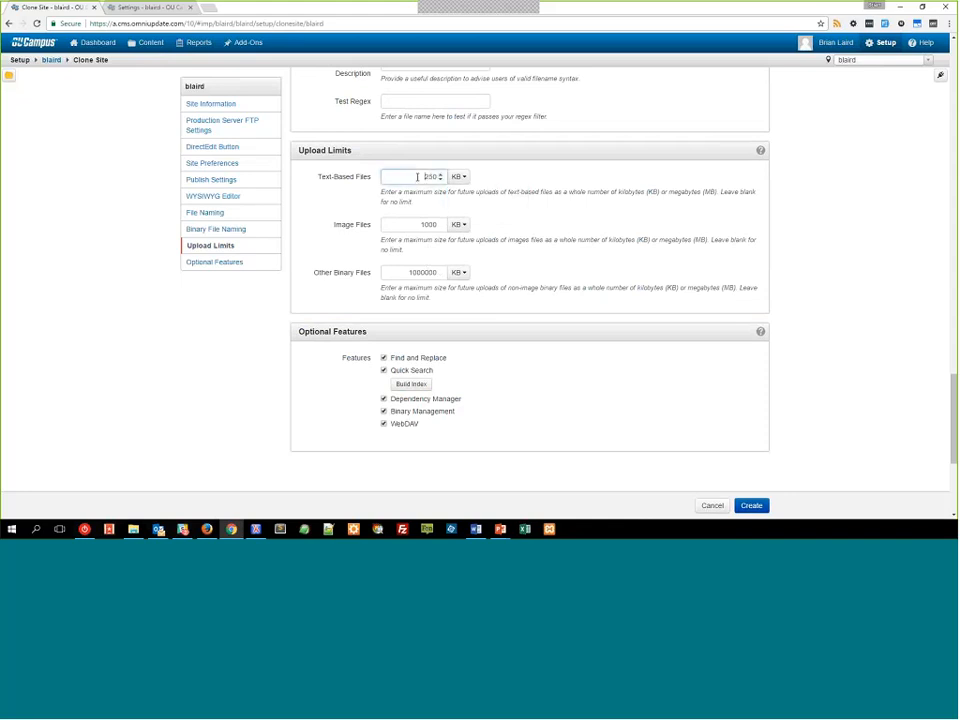
click(475, 206)
scroll(497, 273, down, 2)
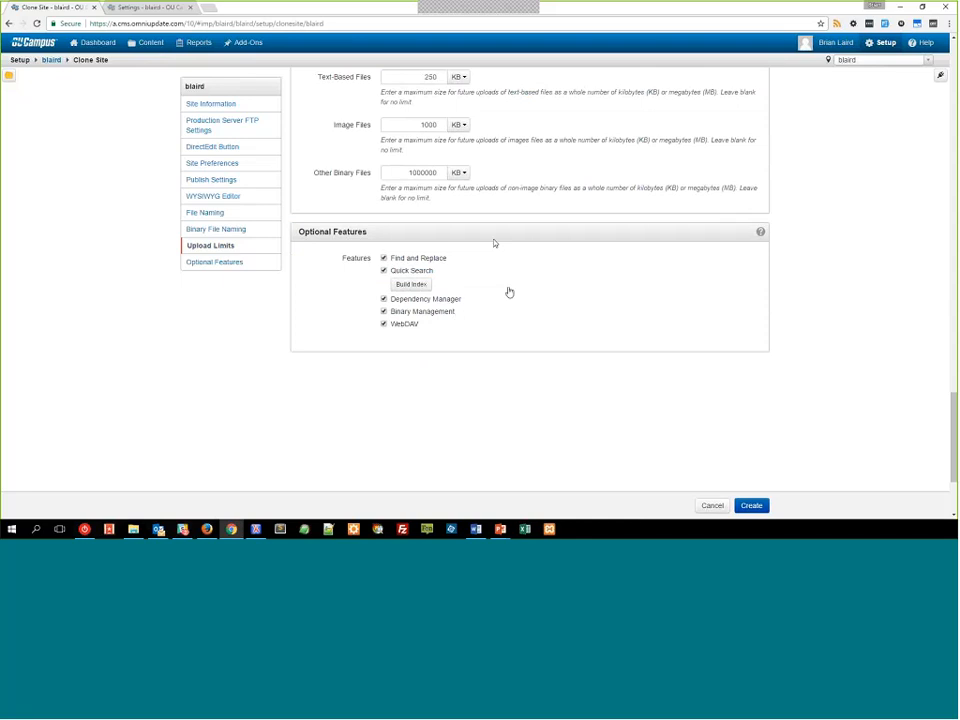
scroll(509, 292, up, 3)
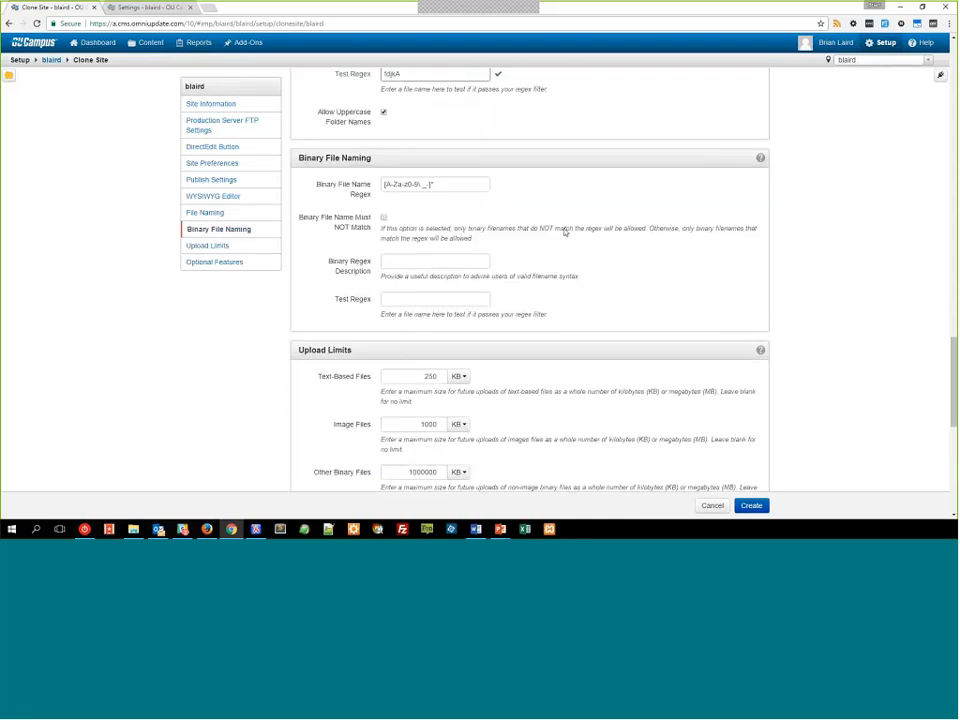
scroll(563, 236, down, 4)
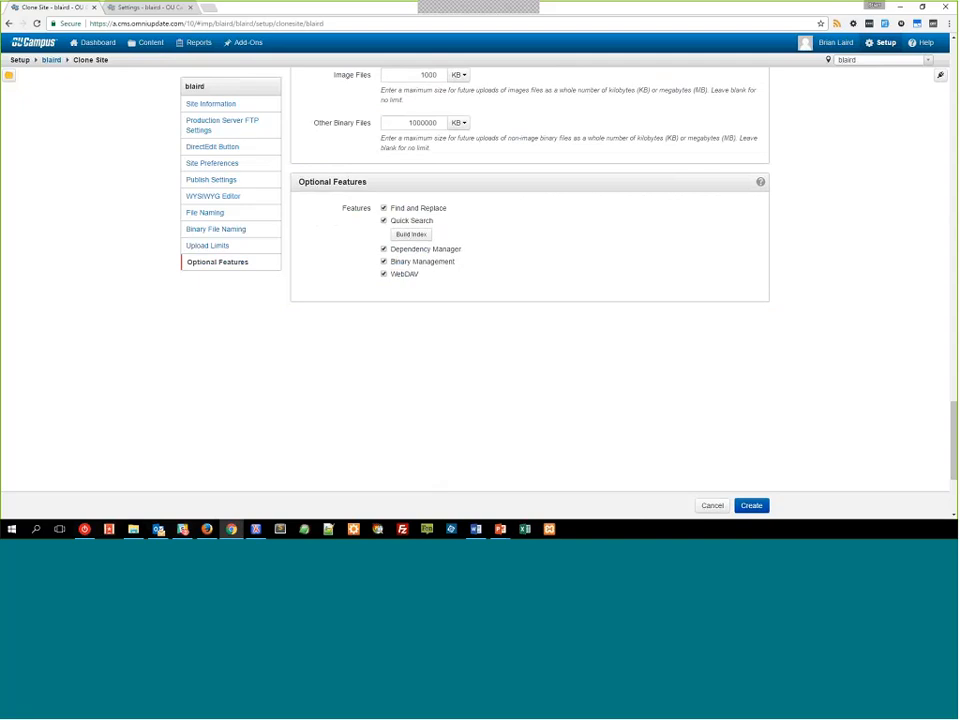
- Create the cloned site and open the settings of www-2017 from the site list
click(751, 506)
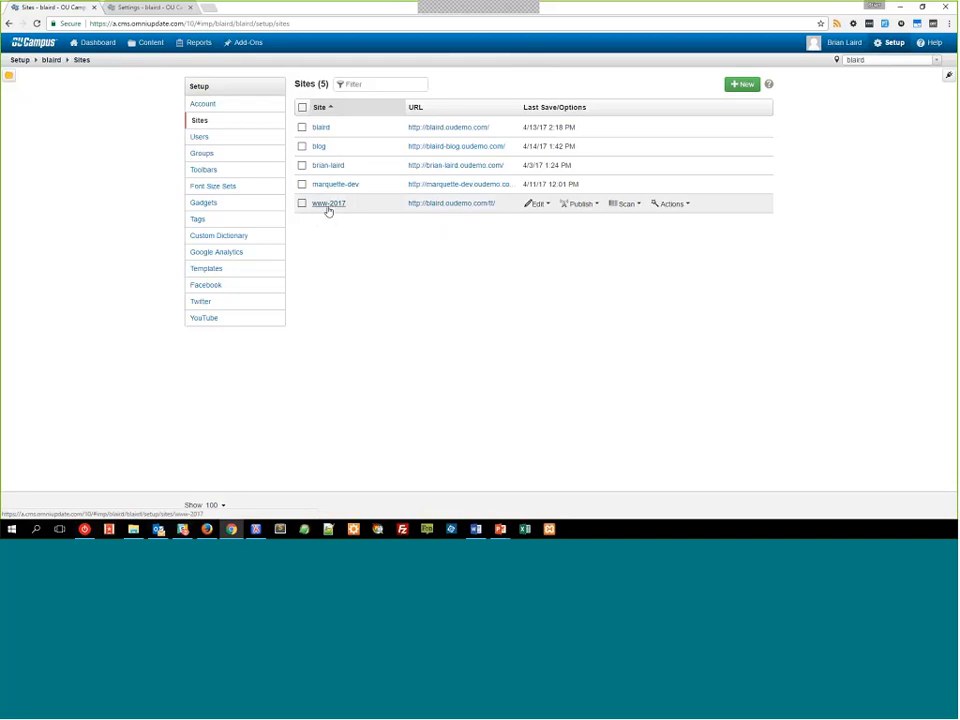
click(538, 206)
mouse_move(539, 206)
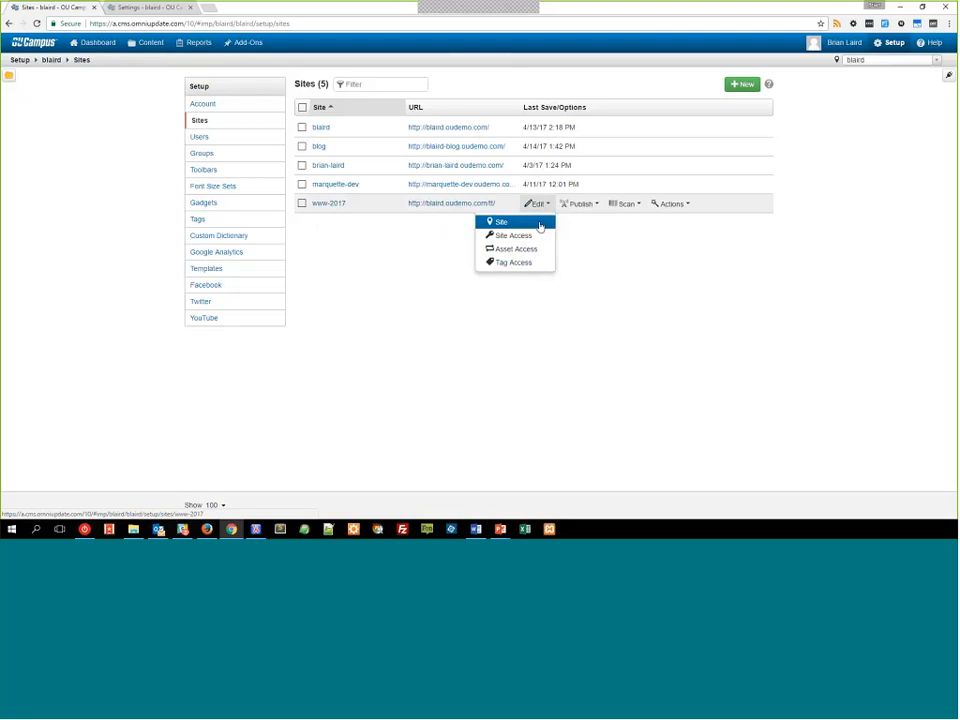
click(331, 206)
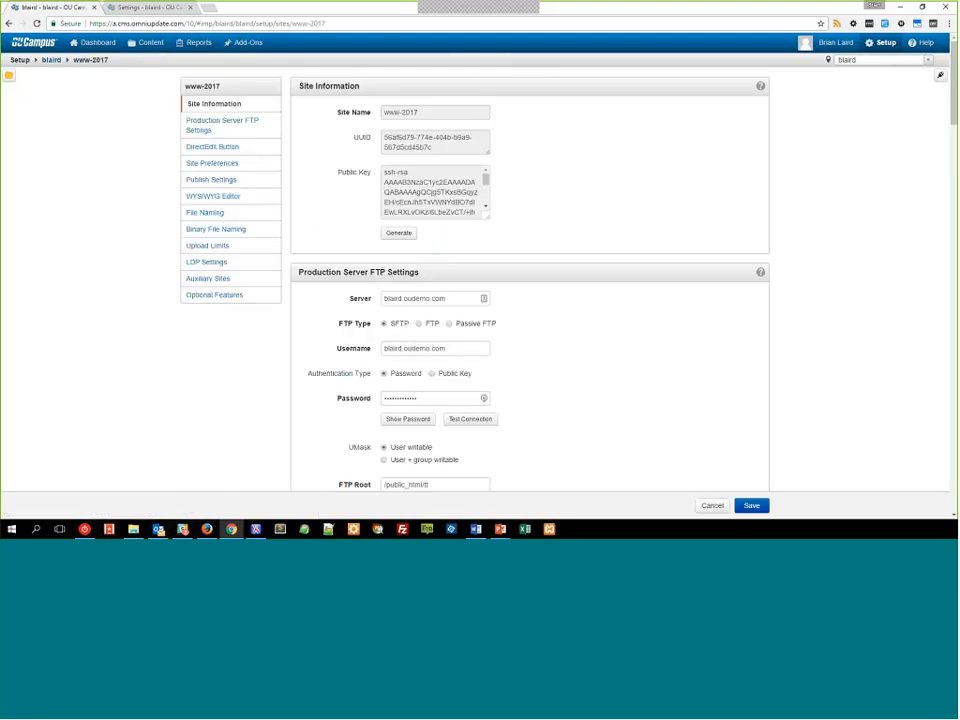
- Review the Site Information and Production Server FTP Settings of www-2017, including its Site Name
triple_click(400, 112)
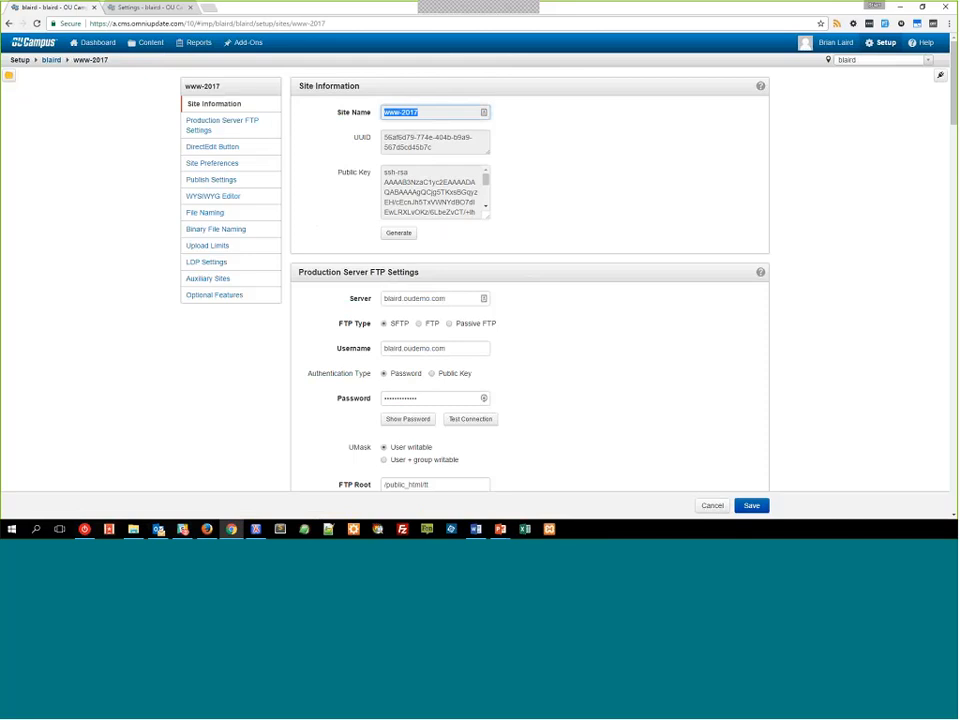
click(425, 108)
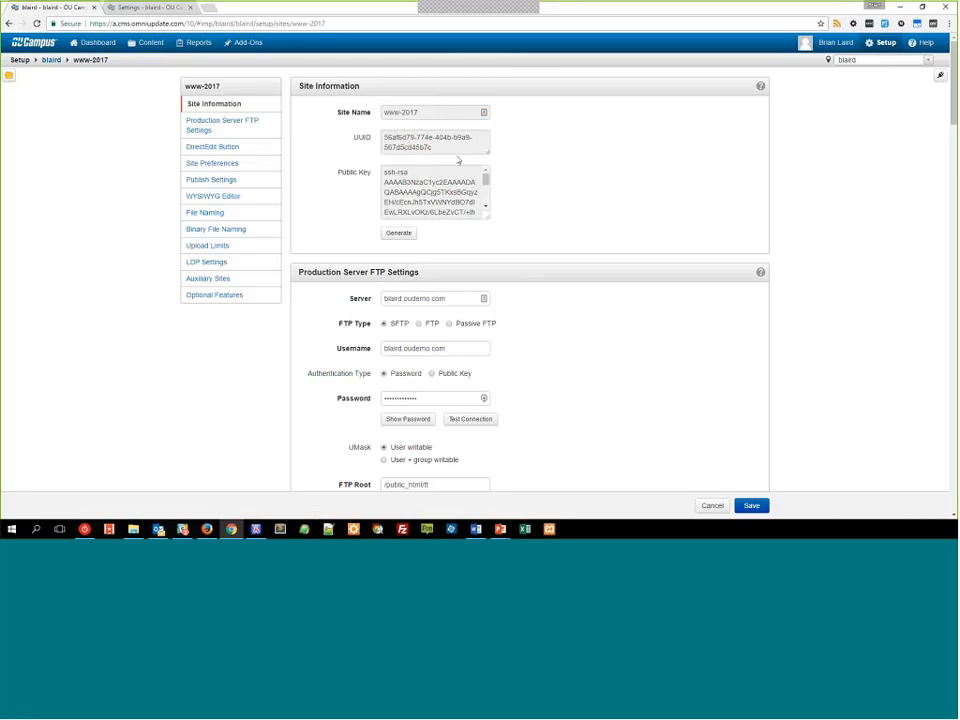
scroll(576, 274, down, 3)
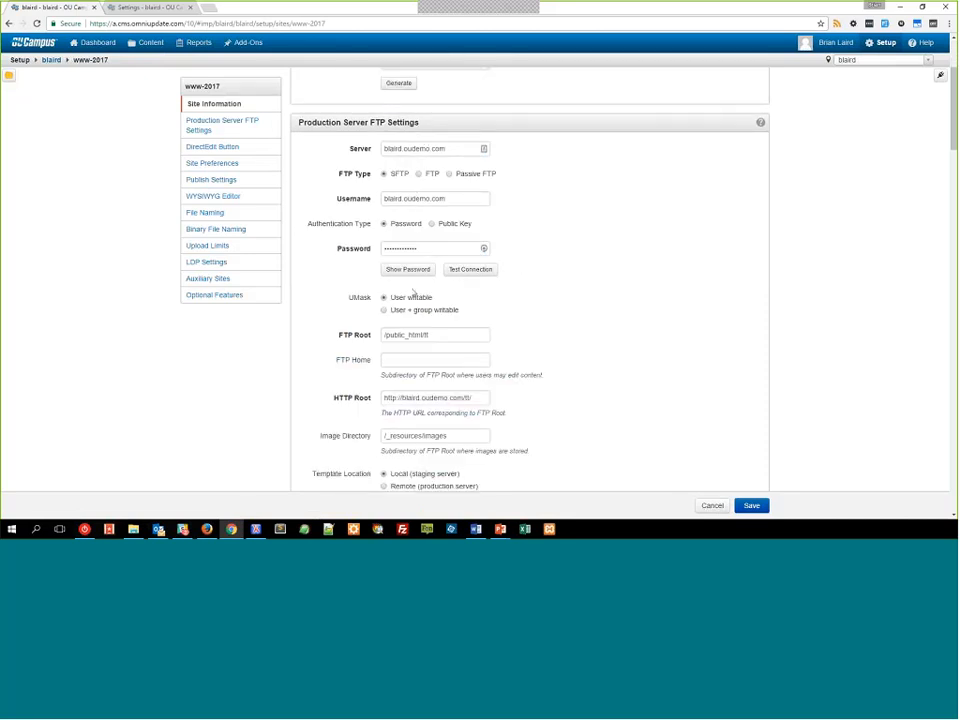
scroll(413, 292, down, 6)
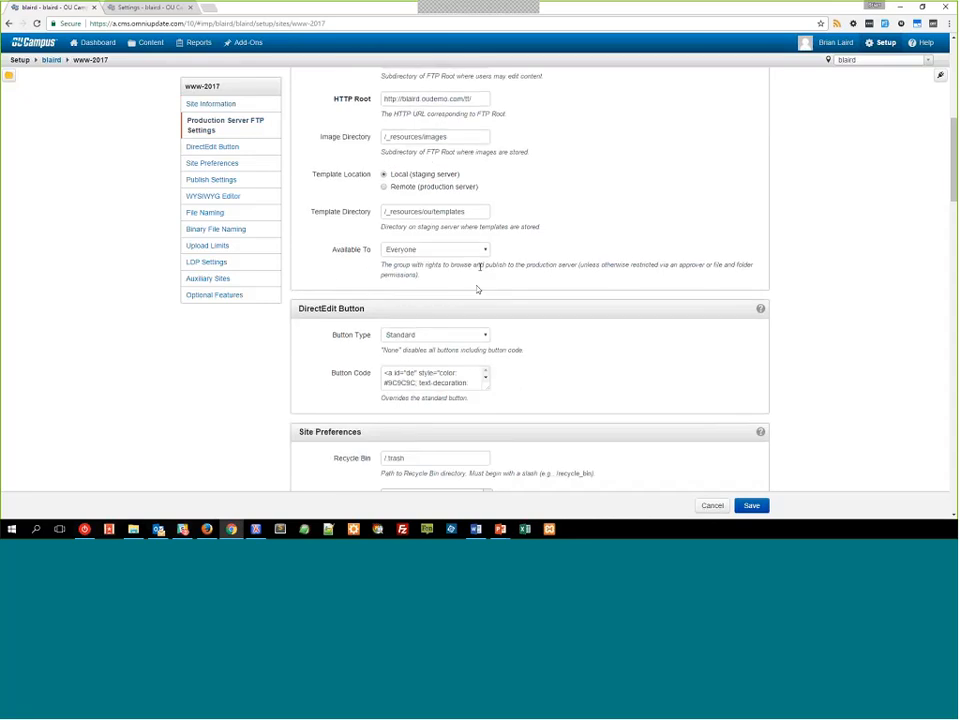
scroll(478, 289, up, 6)
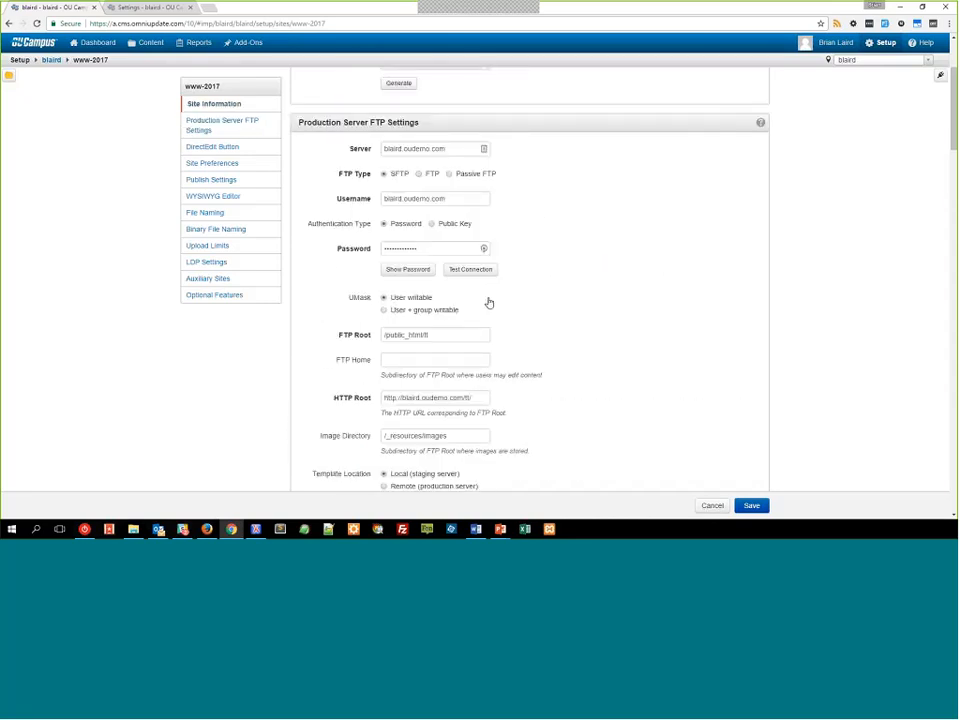
scroll(489, 302, up, 3)
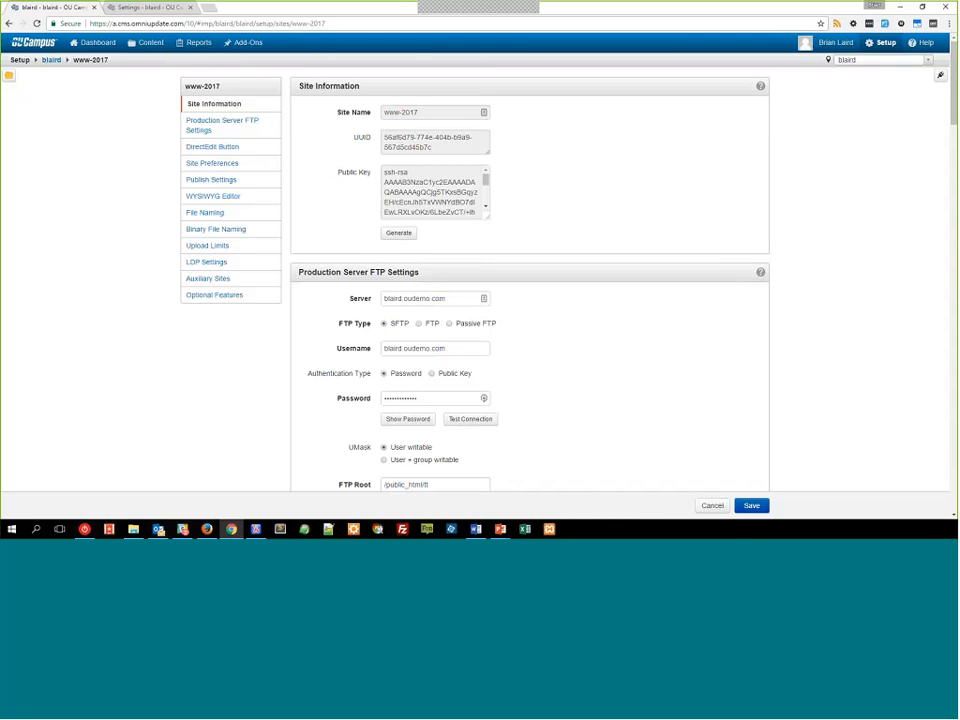
- Examine the LDP Settings of www-2017, including the LDP Gallery Directory and LDP Admin Host fields
scroll(508, 291, down, 10)
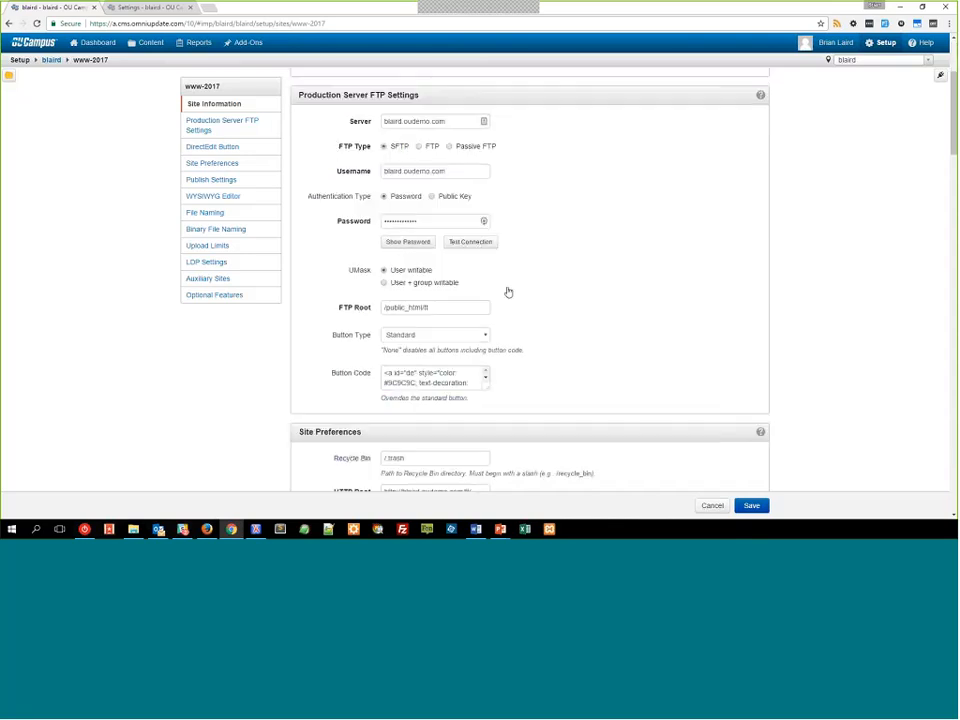
scroll(480, 260, down, 10)
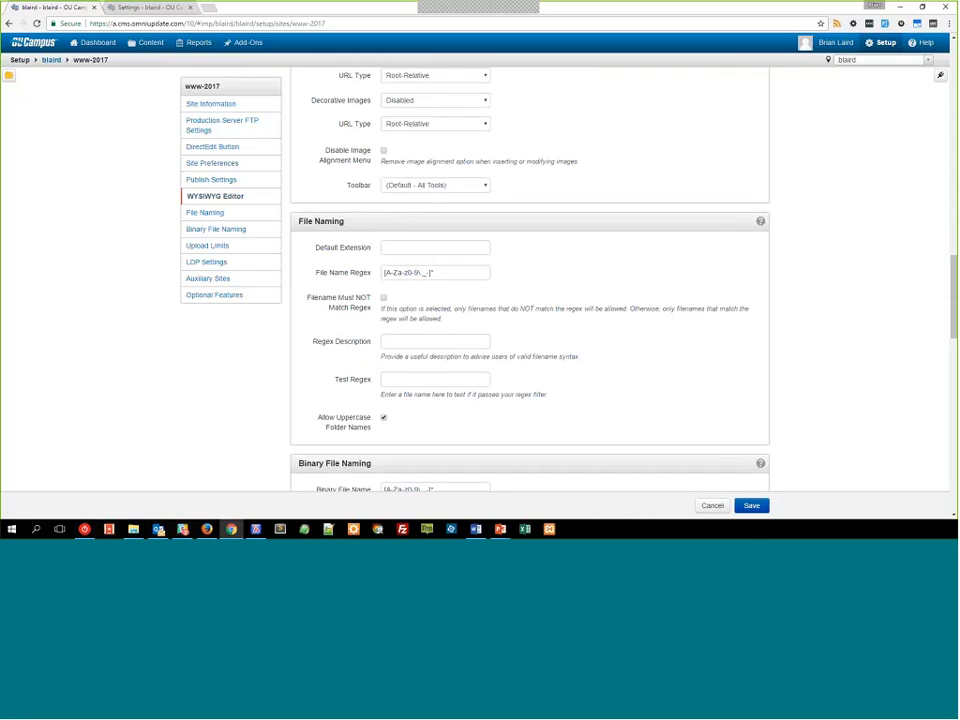
scroll(440, 300, down, 2)
scroll(449, 331, down, 6)
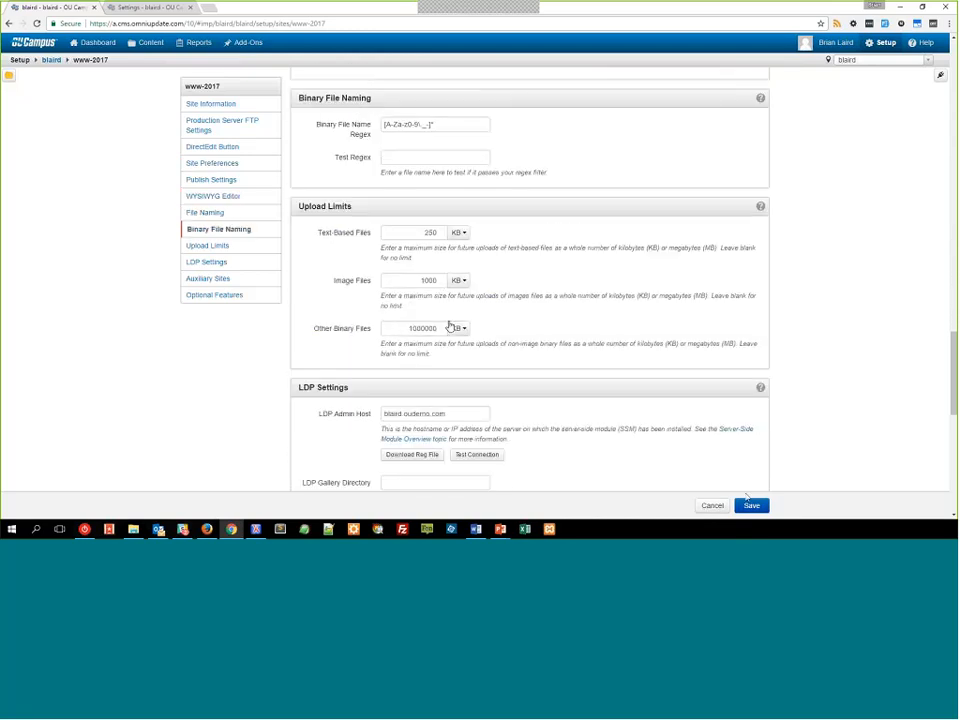
scroll(549, 375, down, 5)
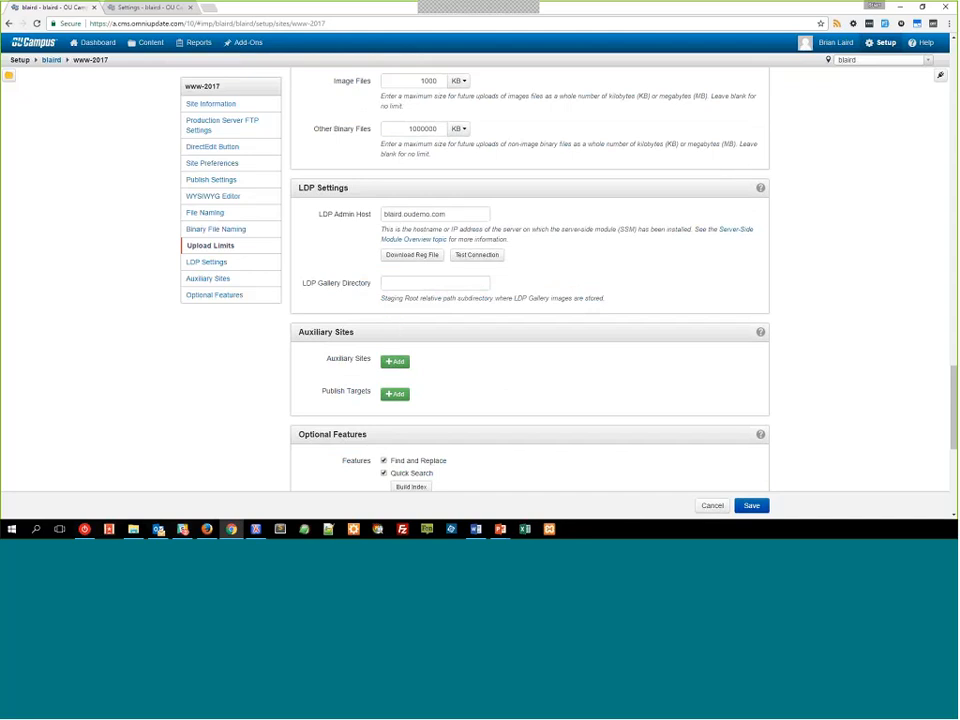
click(420, 284)
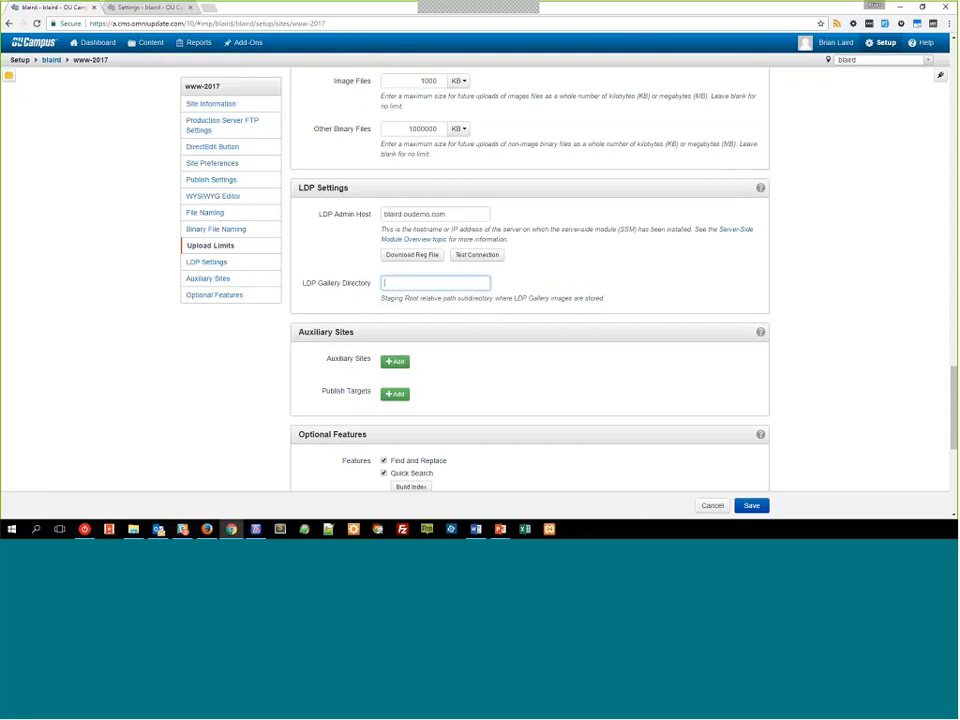
triple_click(458, 215)
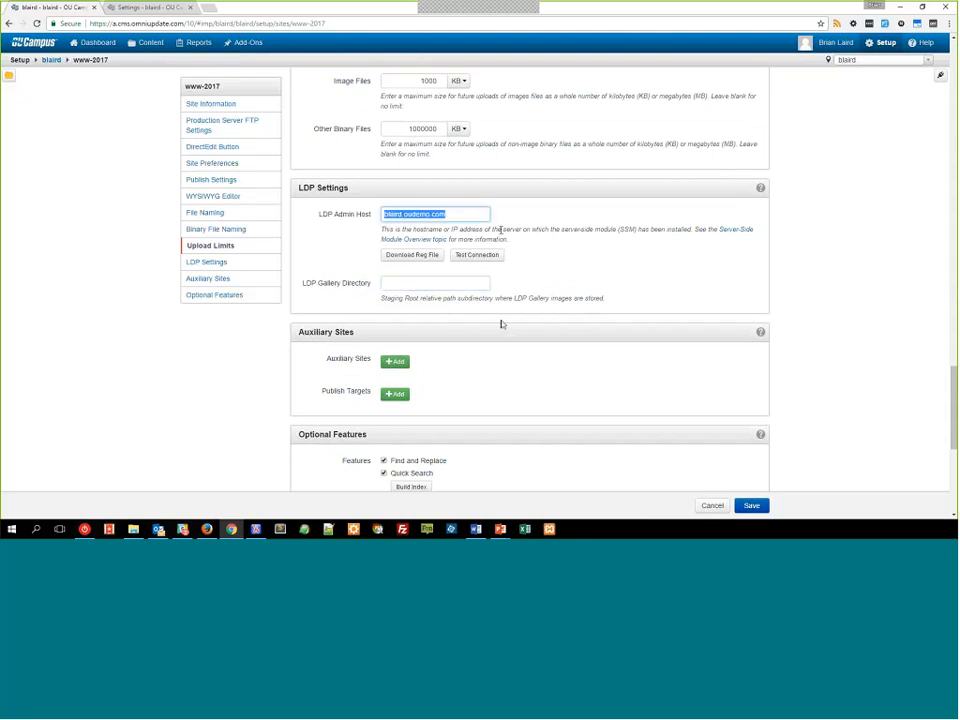
- Inspect the LDP Admin Host value with its description, and the LDP Gallery Directory field
click(485, 230)
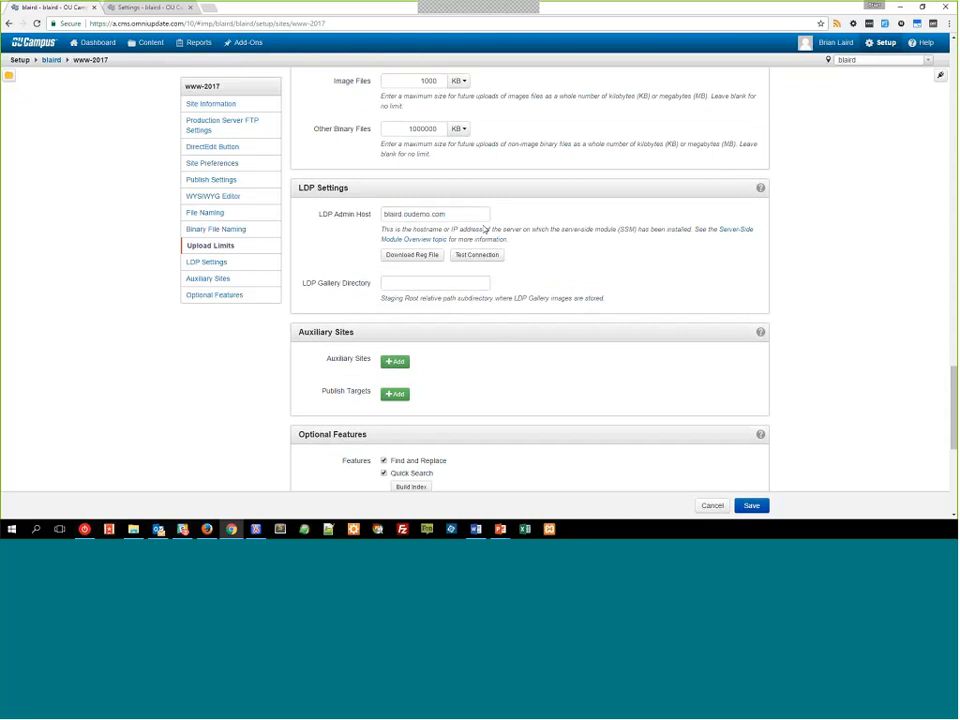
triple_click(436, 214)
click(523, 229)
click(418, 284)
scroll(430, 290, down, 1)
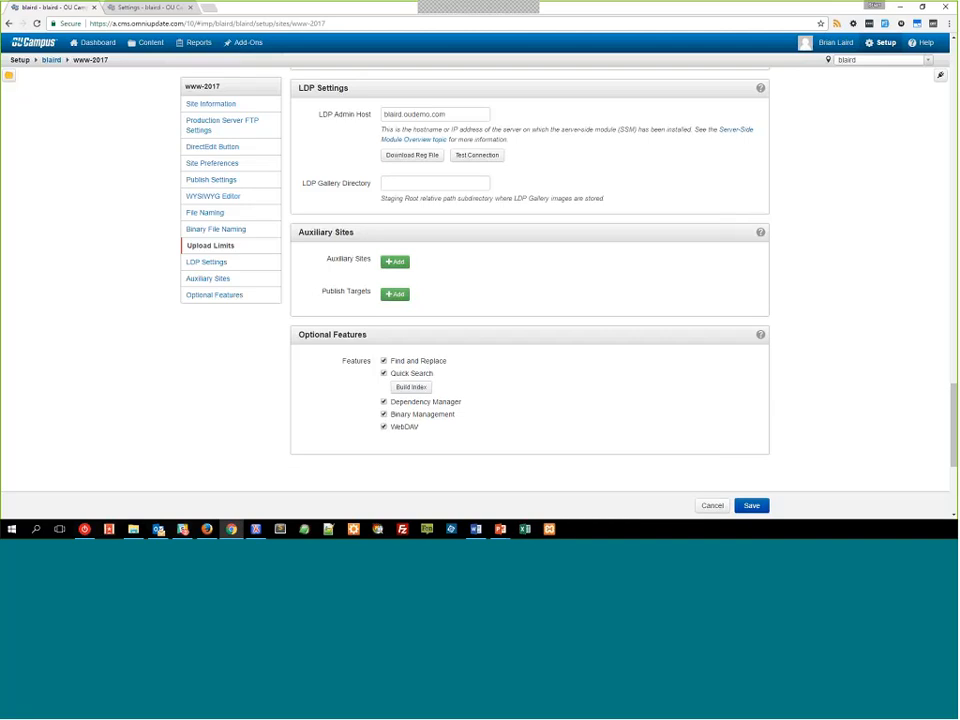
- Review the New Publish Target and New Auxiliary Site forms, closing each without saving
click(395, 294)
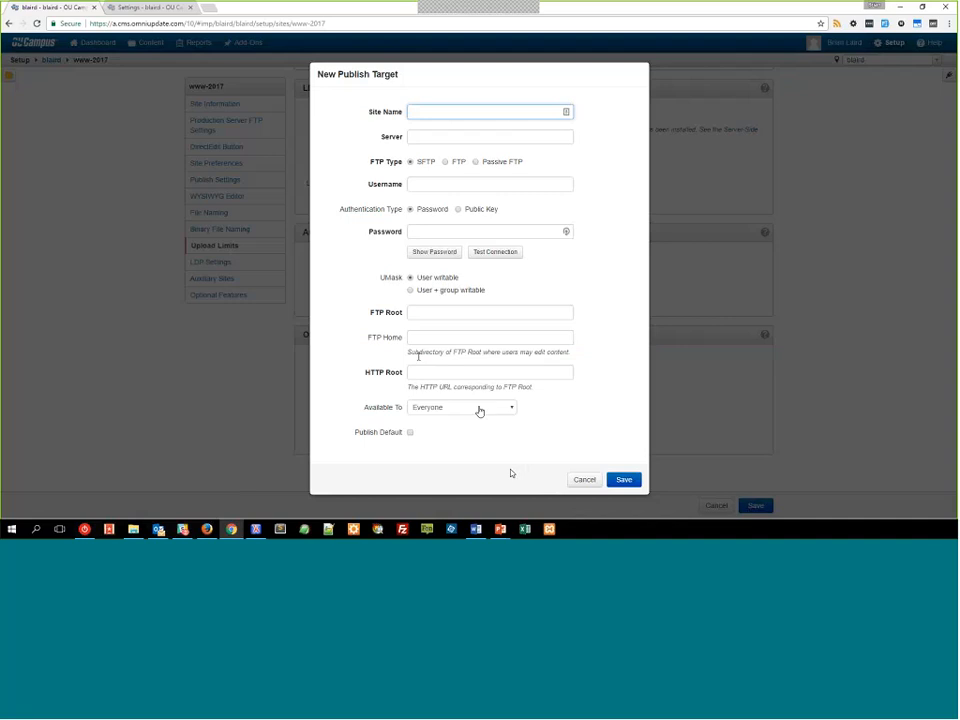
click(584, 480)
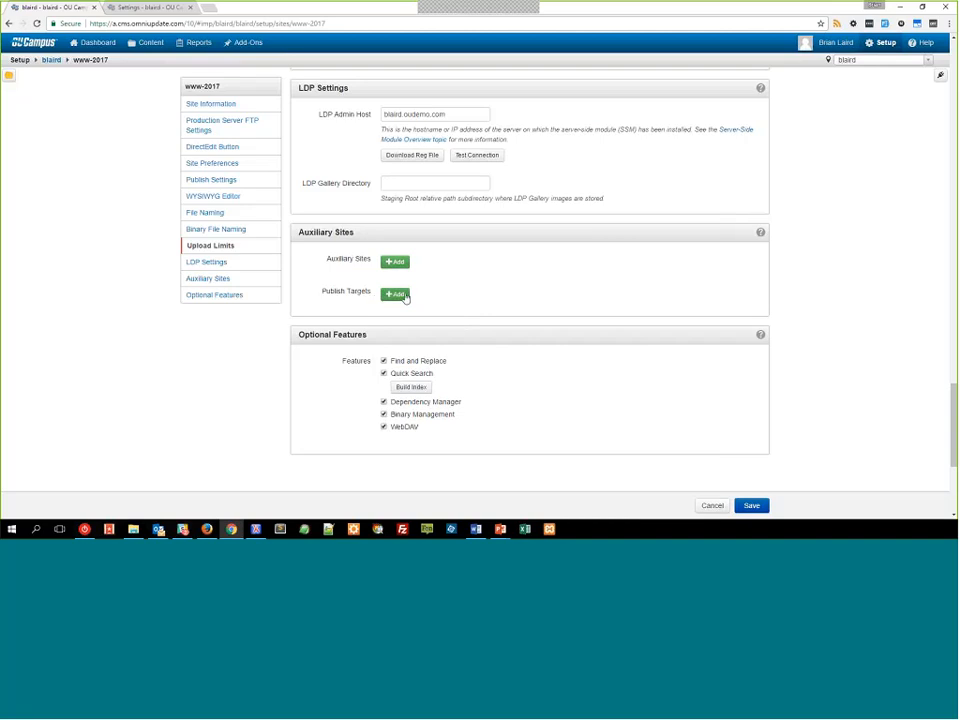
click(393, 263)
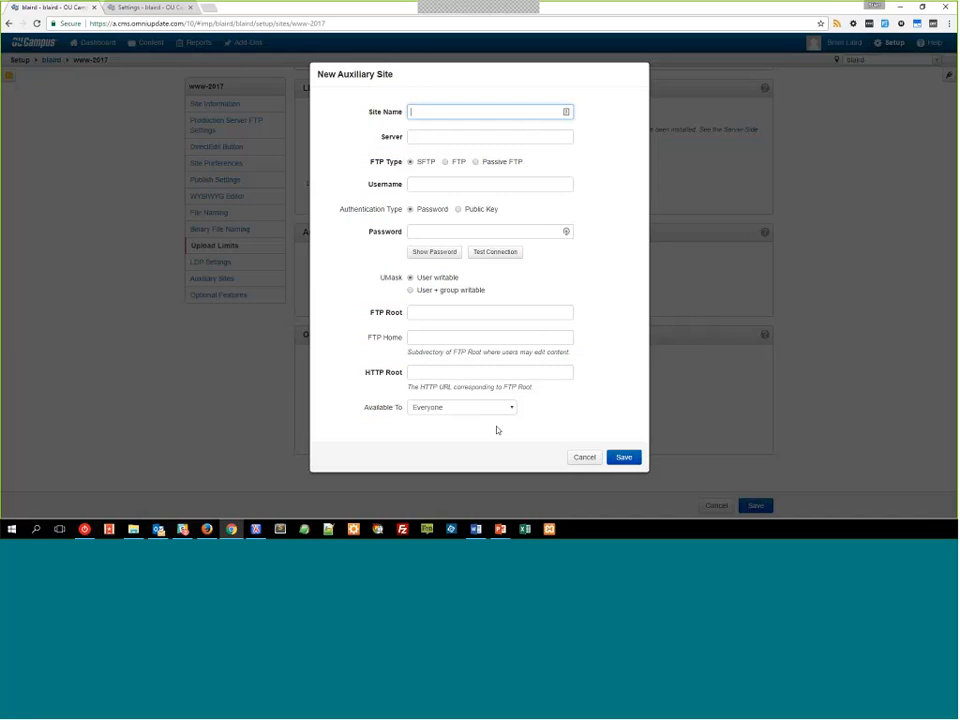
click(582, 459)
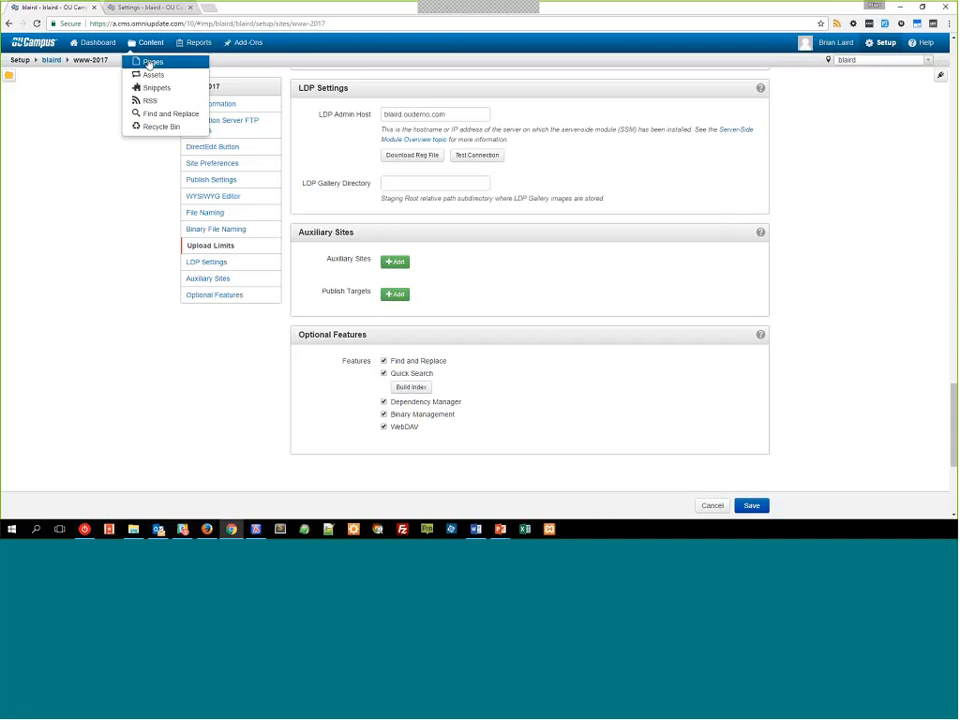
- Open the Pages listing and switch to the www-2017 site
click(150, 62)
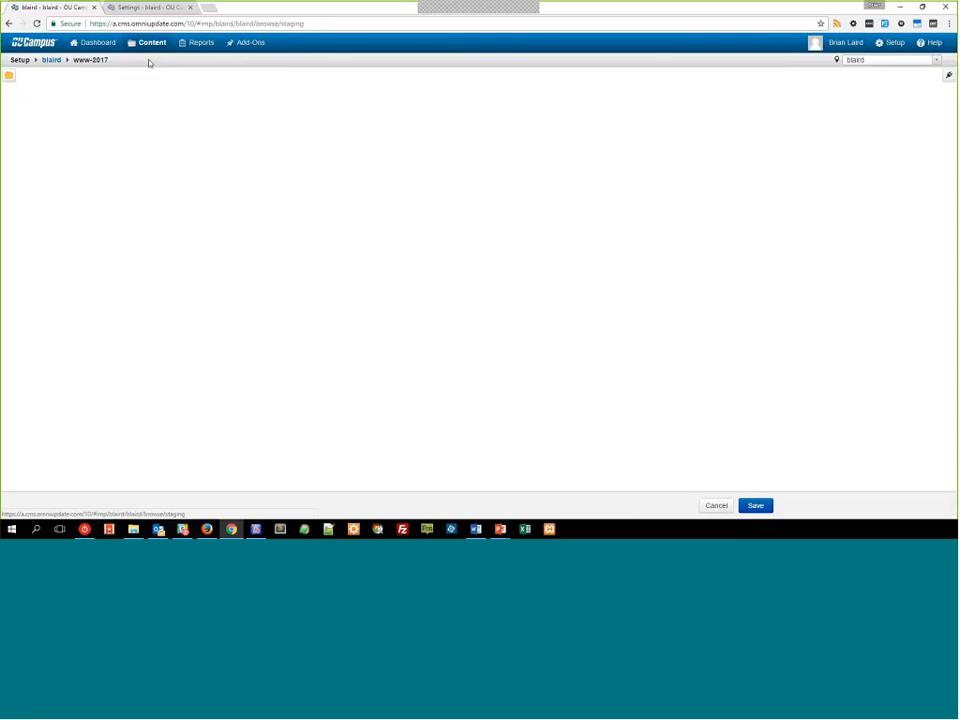
click(904, 62)
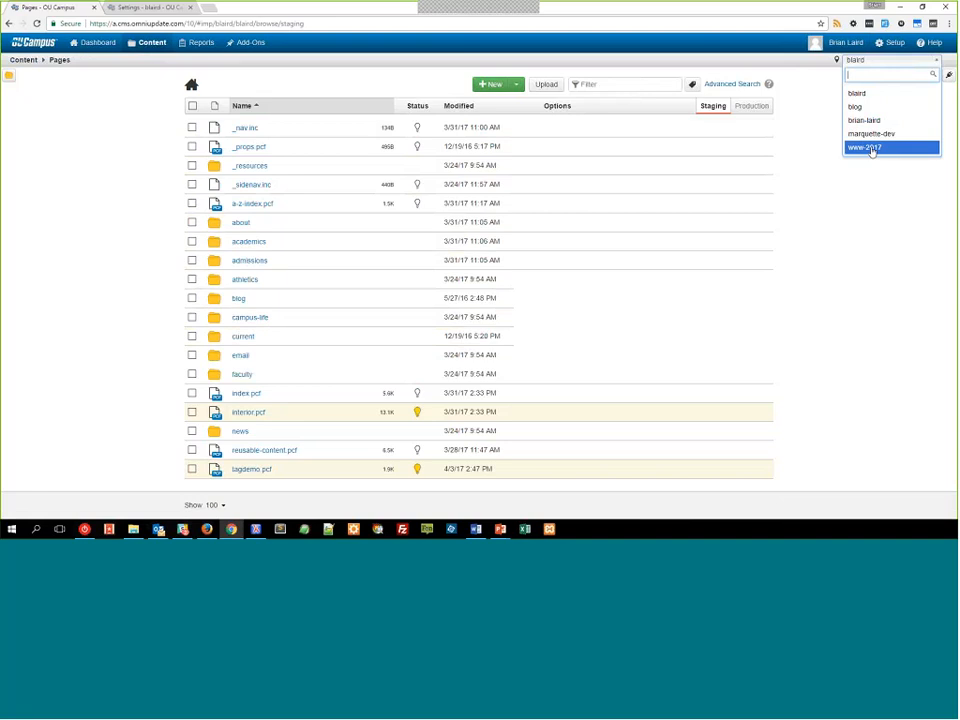
click(872, 149)
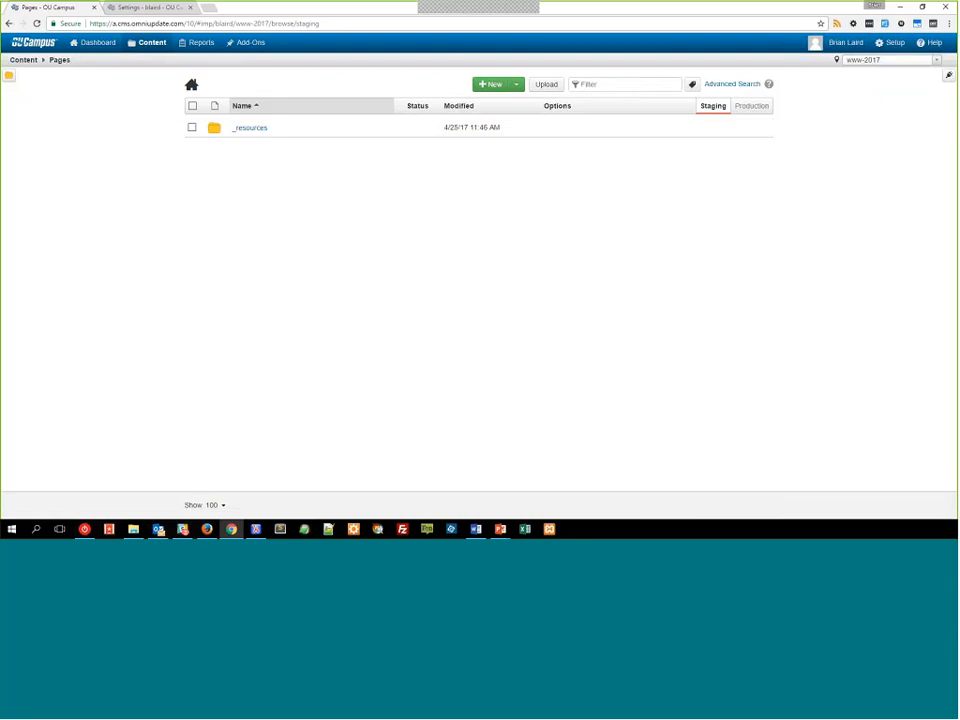
- Check the _resources folder in staging and view the production file listing of www-2017
click(251, 130)
click(251, 132)
click(740, 108)
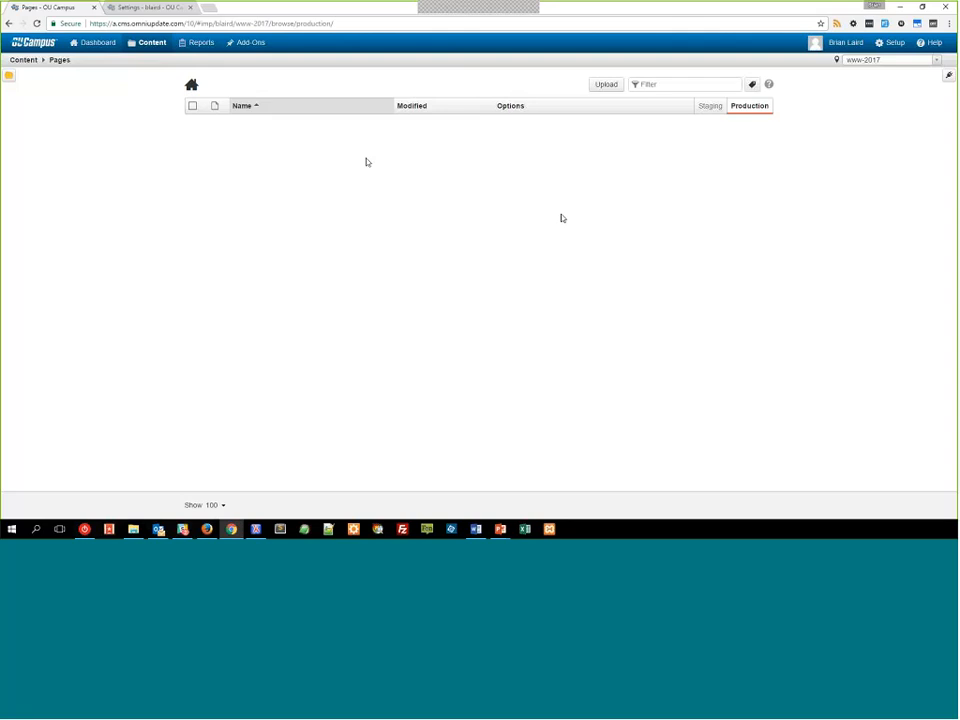
- Upload include.inc and test.php to the staging root of www-2017
click(711, 109)
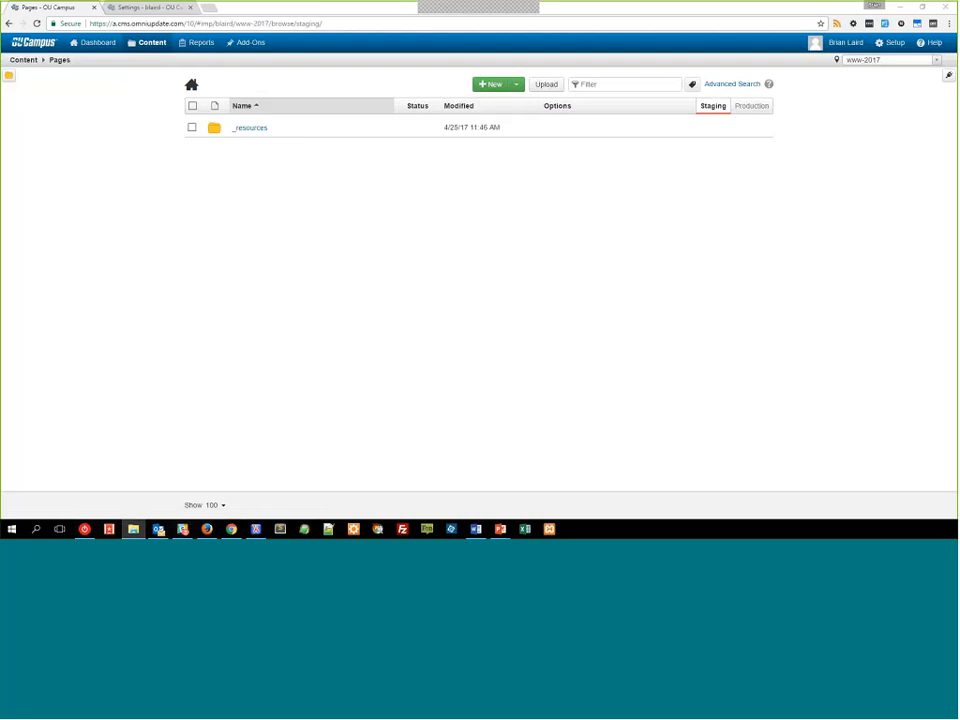
drag(336, 200, 339, 162)
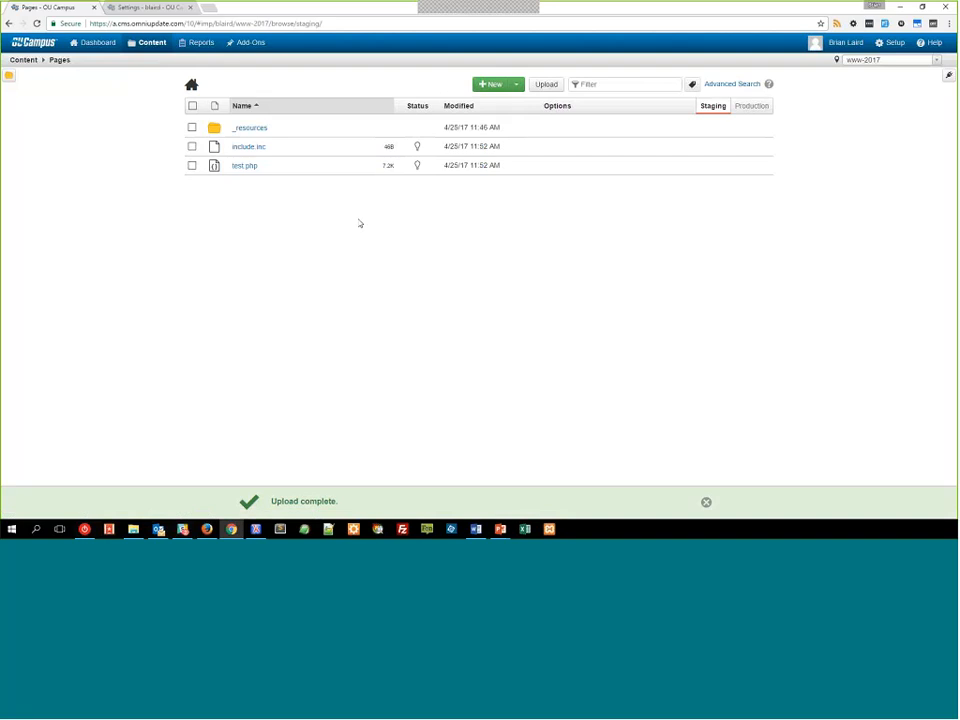
- Open the source of include.inc, look over its heading text, and publish the file
click(265, 150)
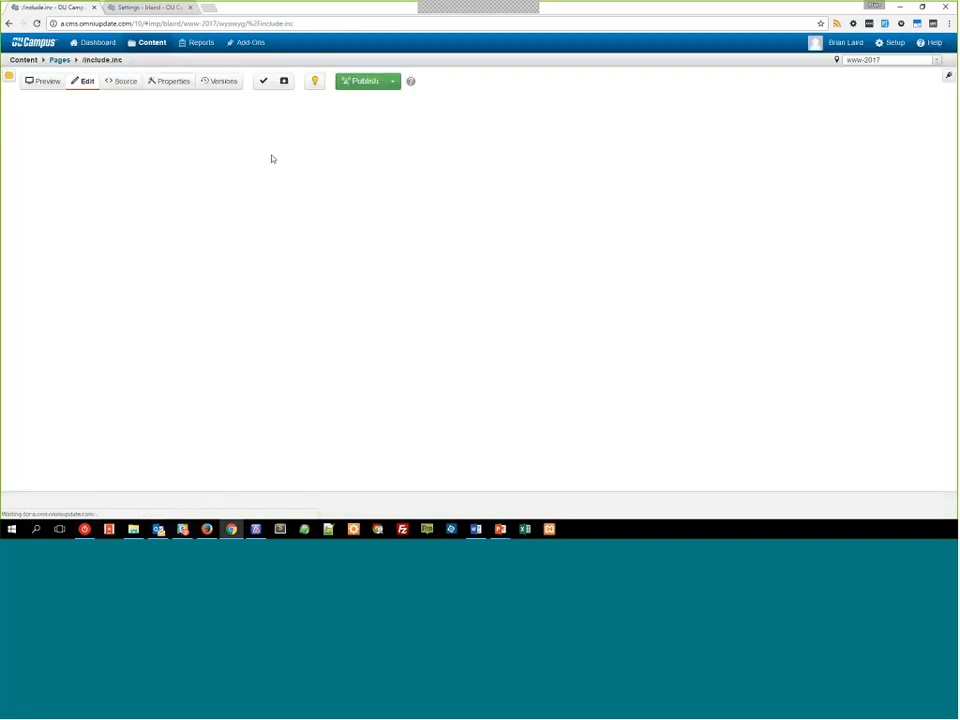
click(127, 81)
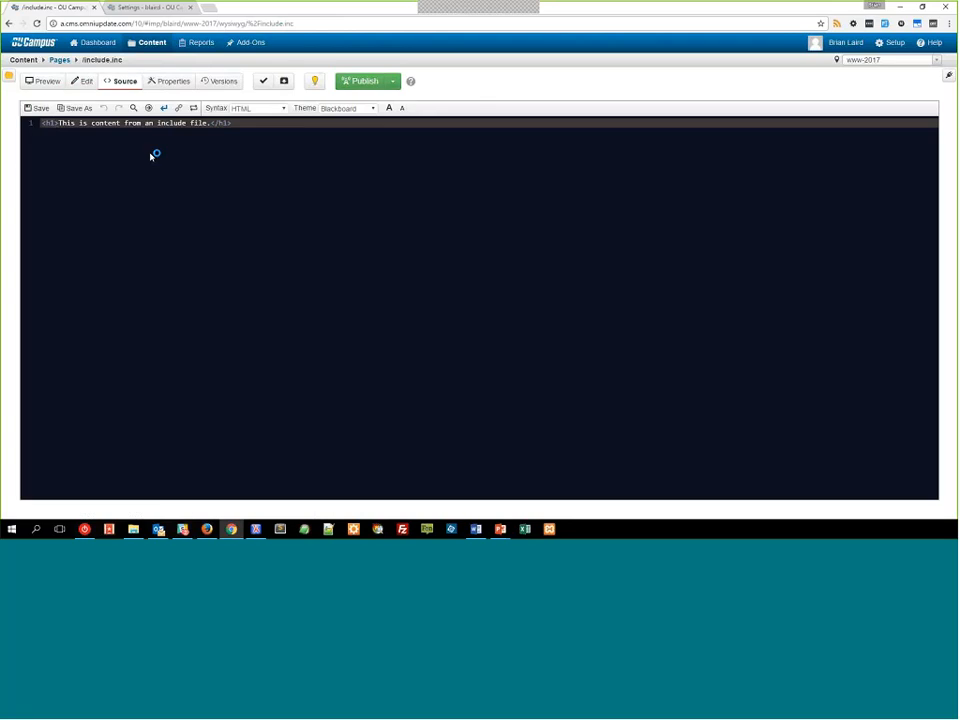
drag(56, 123, 201, 123)
click(207, 123)
click(363, 81)
click(592, 331)
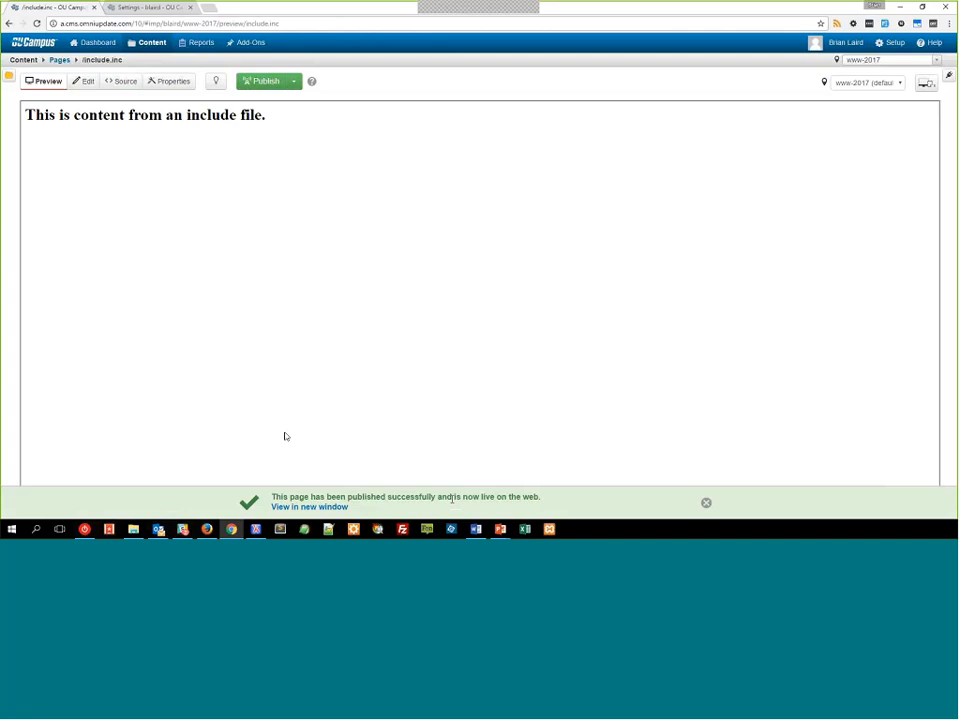
- Check the production file listing for include.inc and return to staging
click(59, 59)
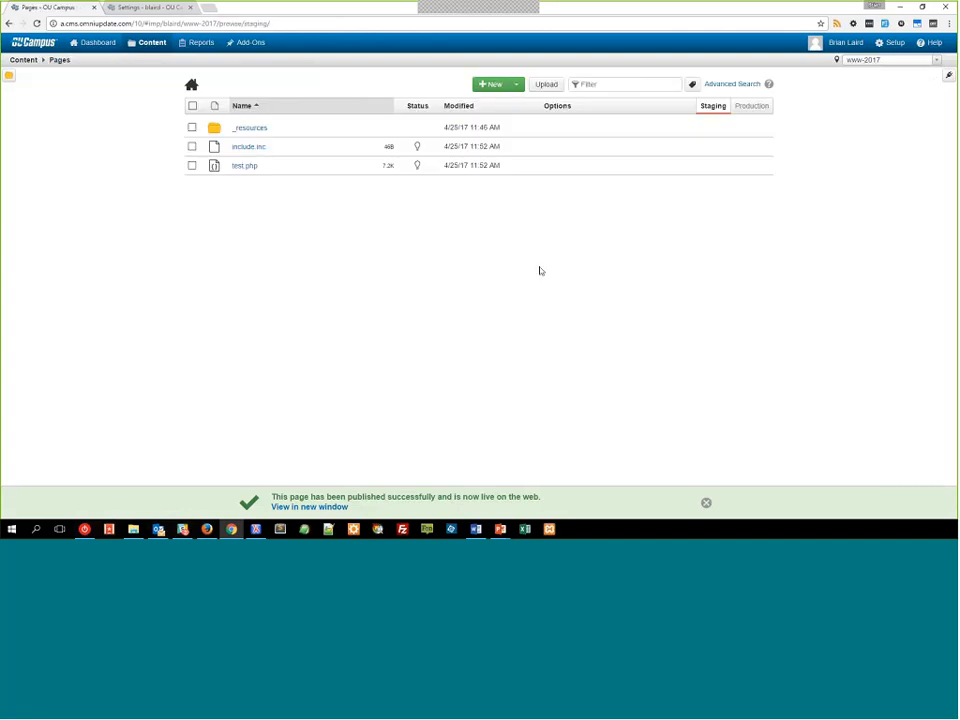
click(751, 106)
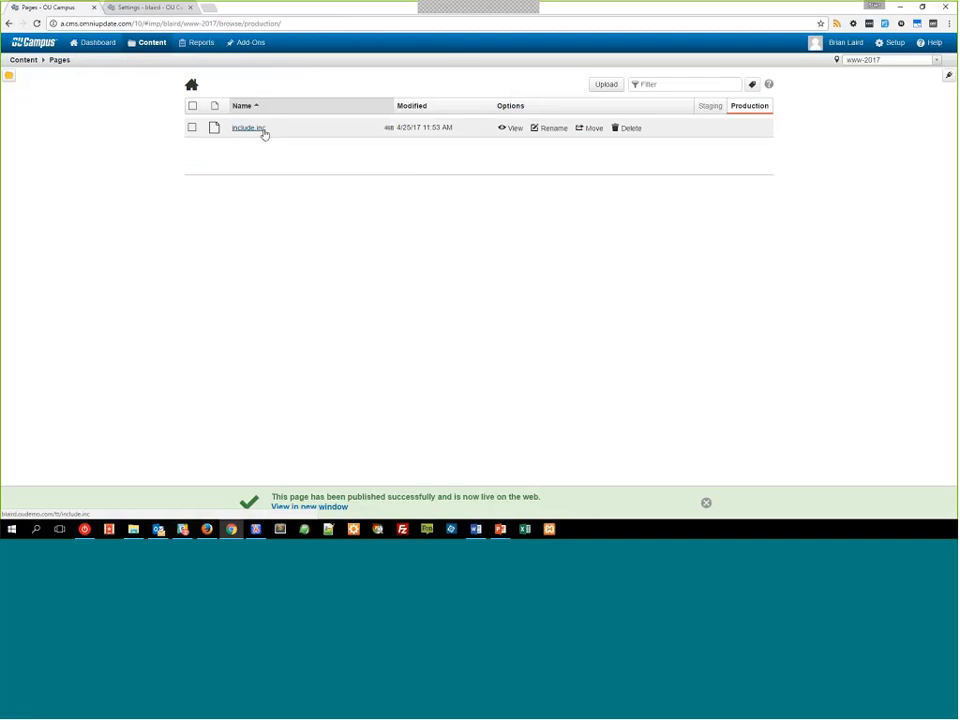
click(707, 106)
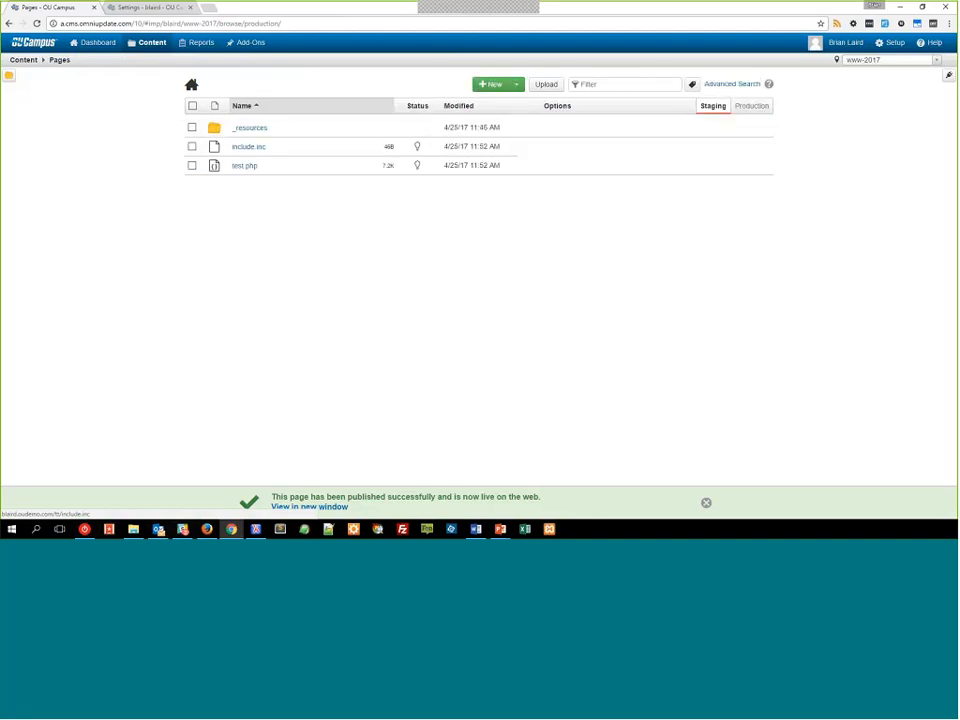
- Open the source of test.php, inspect its PHP include line for include.inc, and publish the page
click(637, 167)
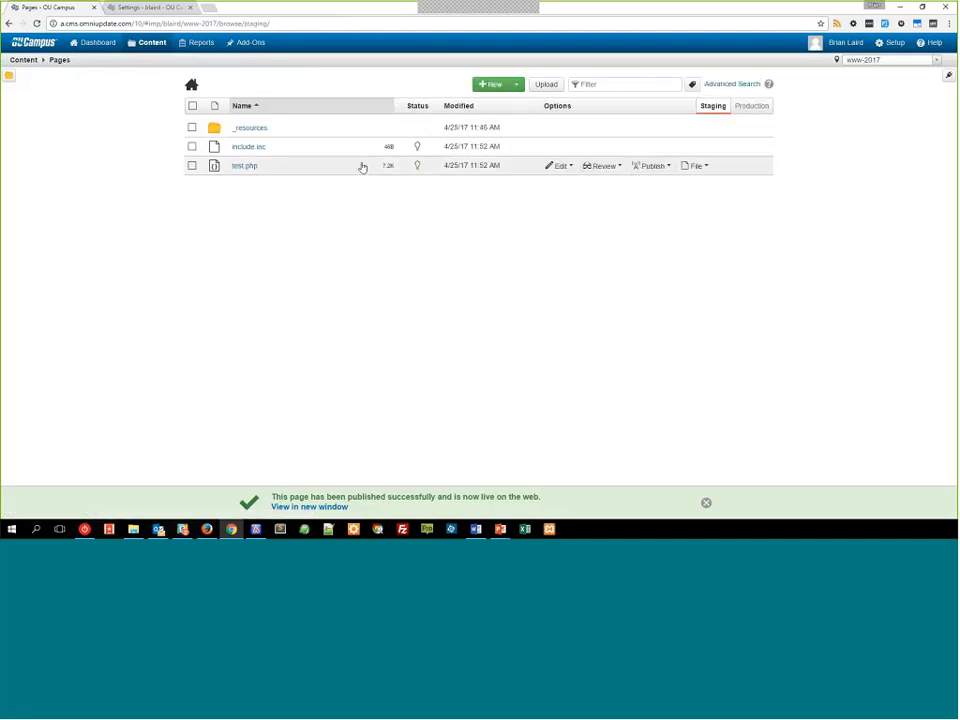
click(558, 166)
click(568, 197)
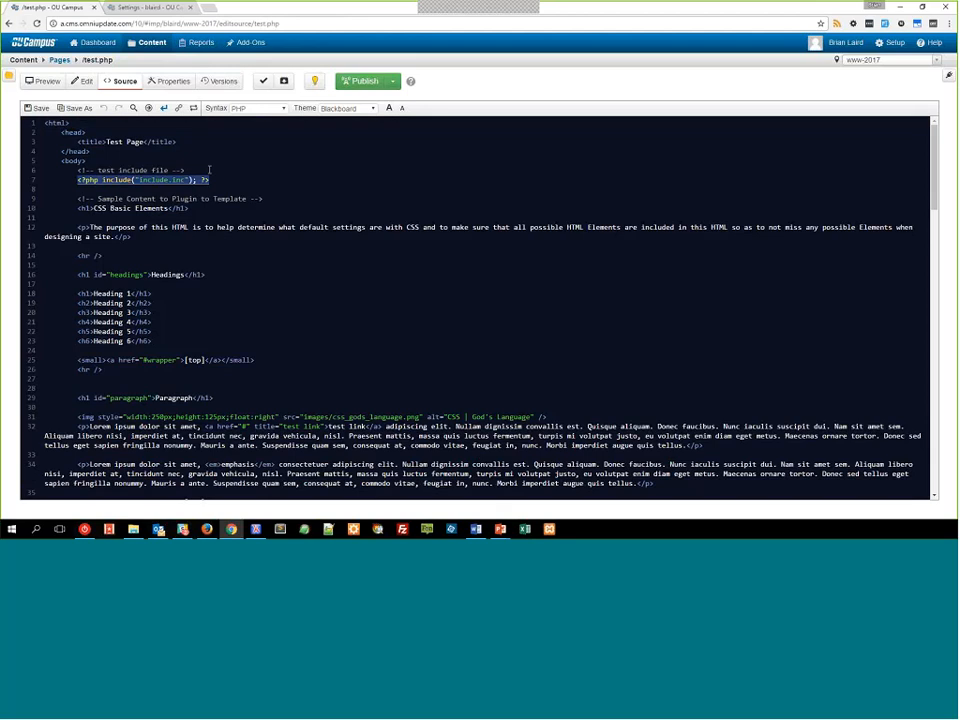
click(215, 181)
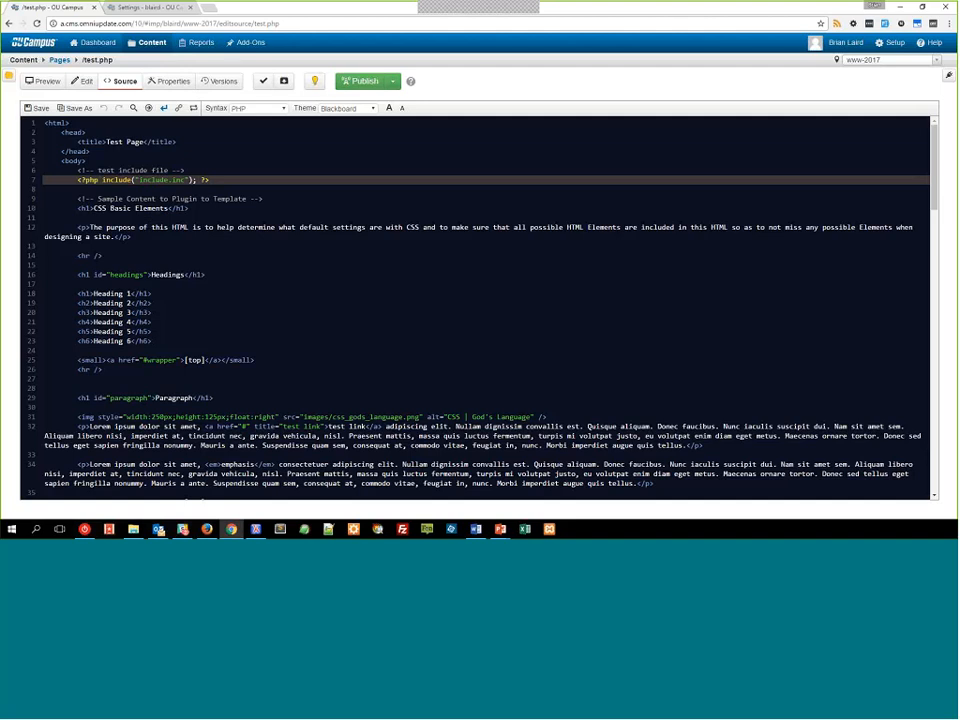
click(364, 81)
click(591, 328)
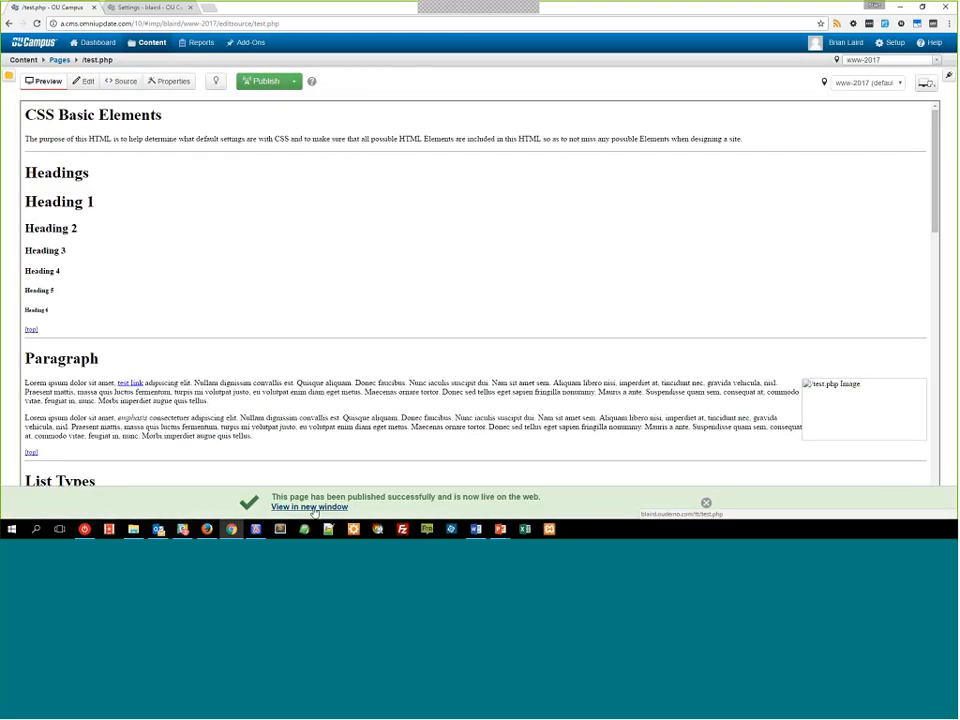
- View the published test.php on the live site and examine its web address and the heading from the include file
click(310, 507)
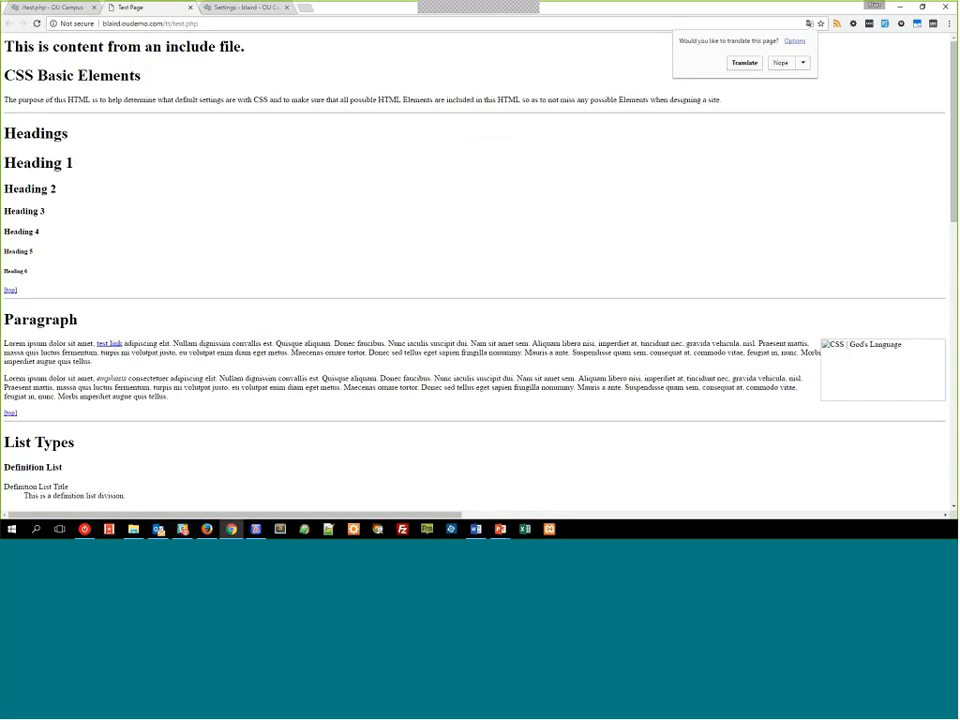
click(133, 24)
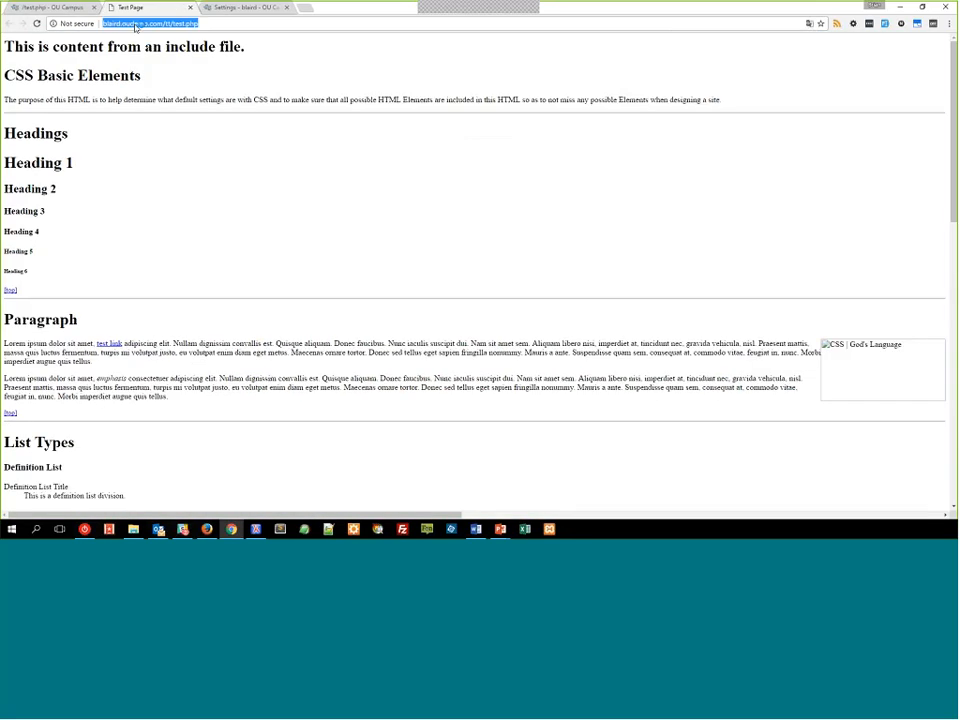
key(shift+Left)
key(shift+Left)
key(shift+Left)
key(shift+Left)
key(shift+Left)
key(shift+Left)
key(shift+Left)
key(shift+Left)
click(174, 24)
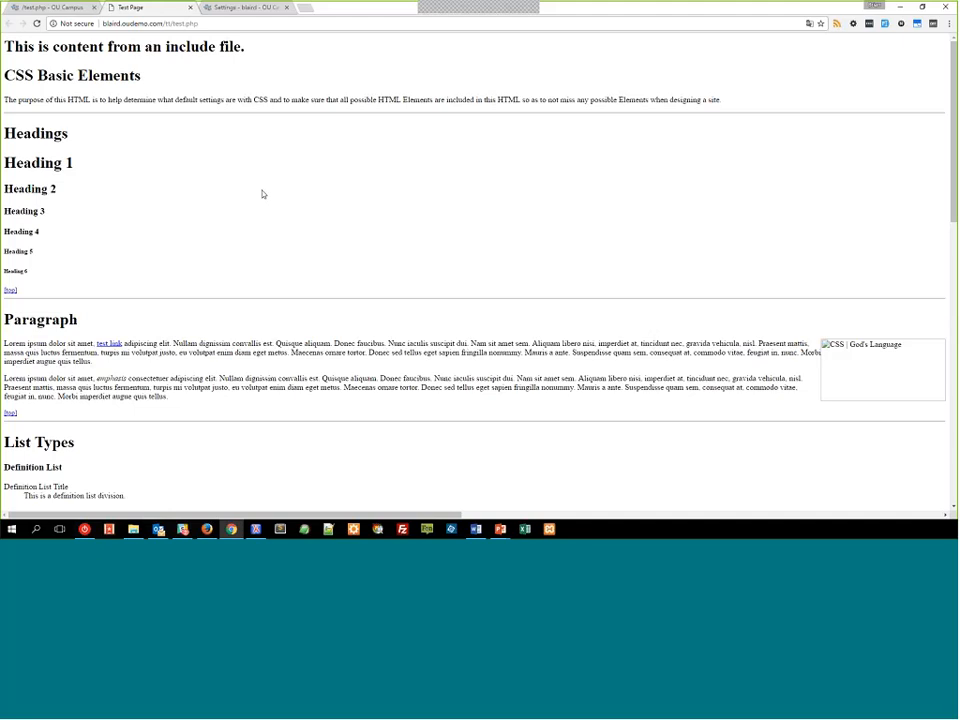
triple_click(118, 46)
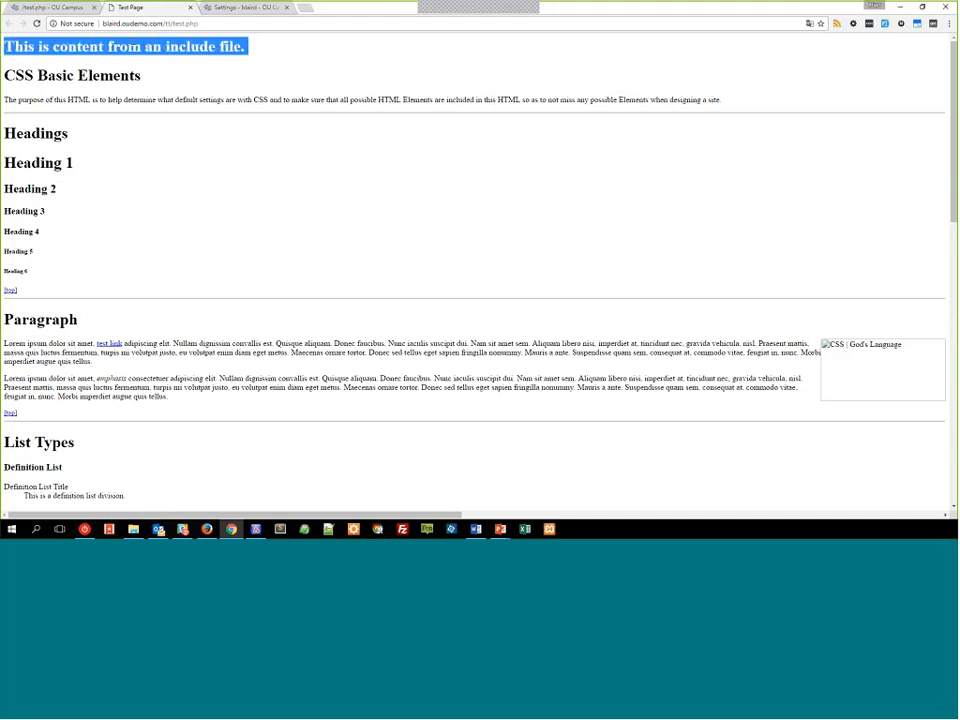
click(140, 56)
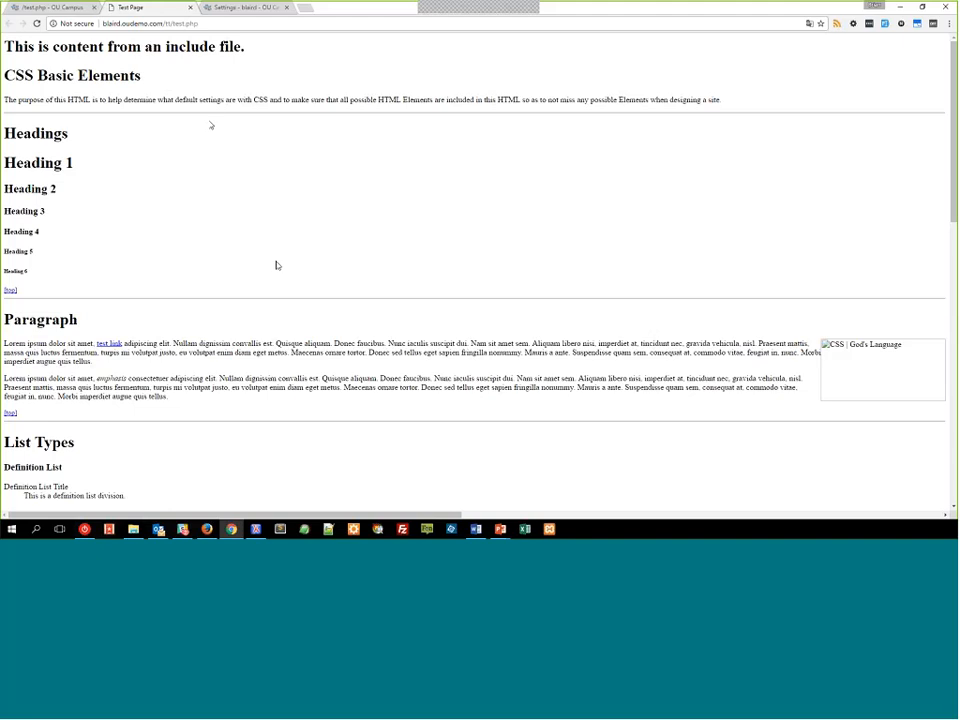
- Permanently delete include.inc from the production server of www-2017, confirming with the word "delete"
click(69, 12)
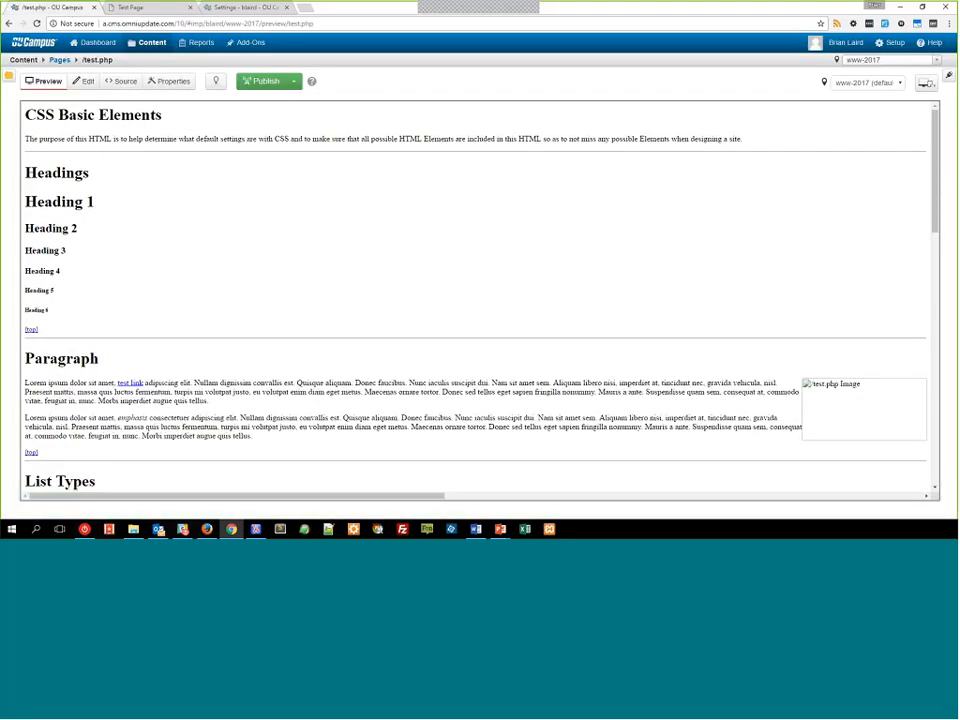
click(61, 61)
mouse_move(712, 147)
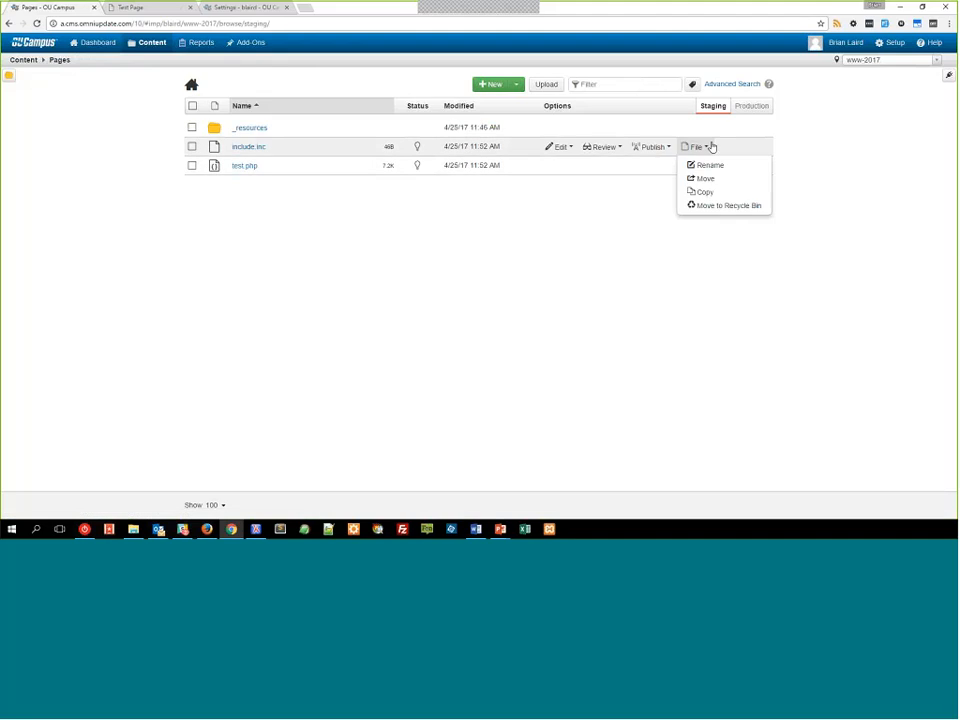
mouse_move(563, 165)
click(574, 197)
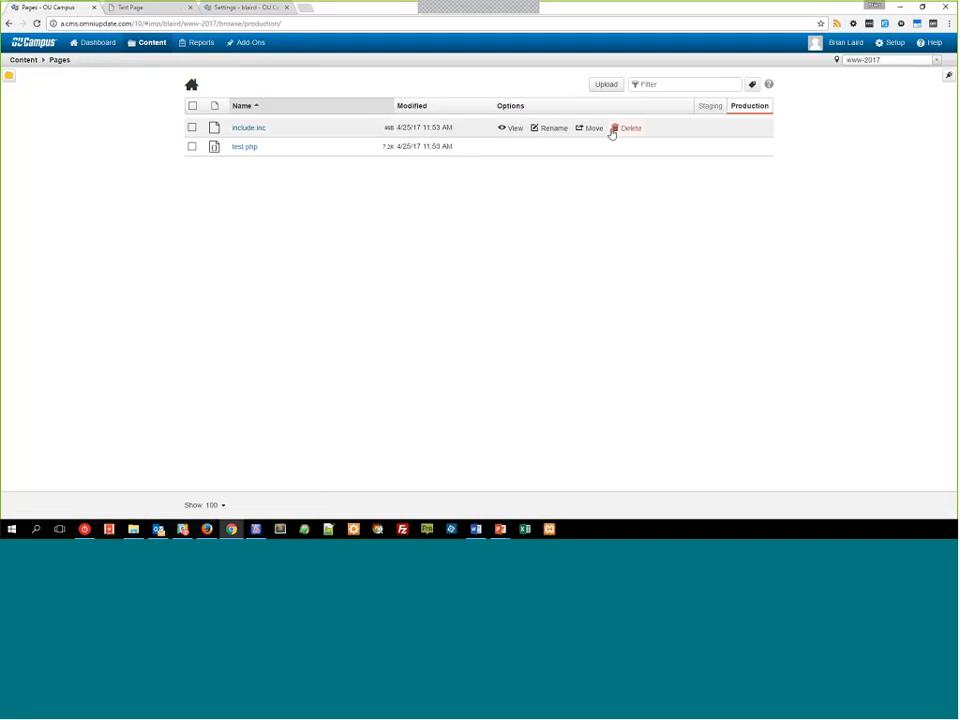
click(613, 130)
text(delete)
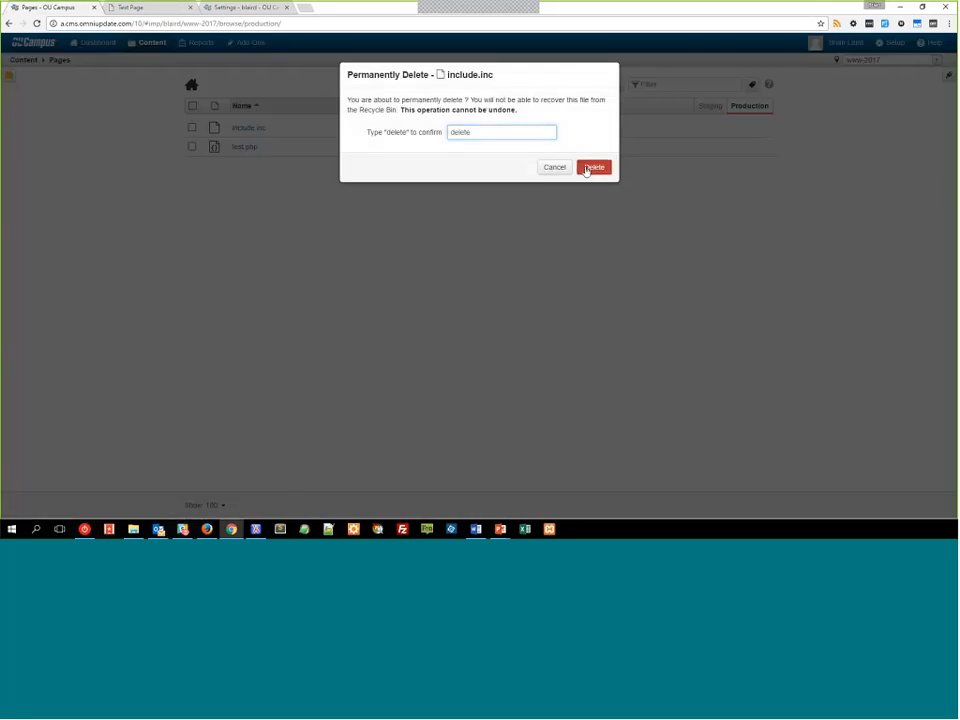
click(590, 167)
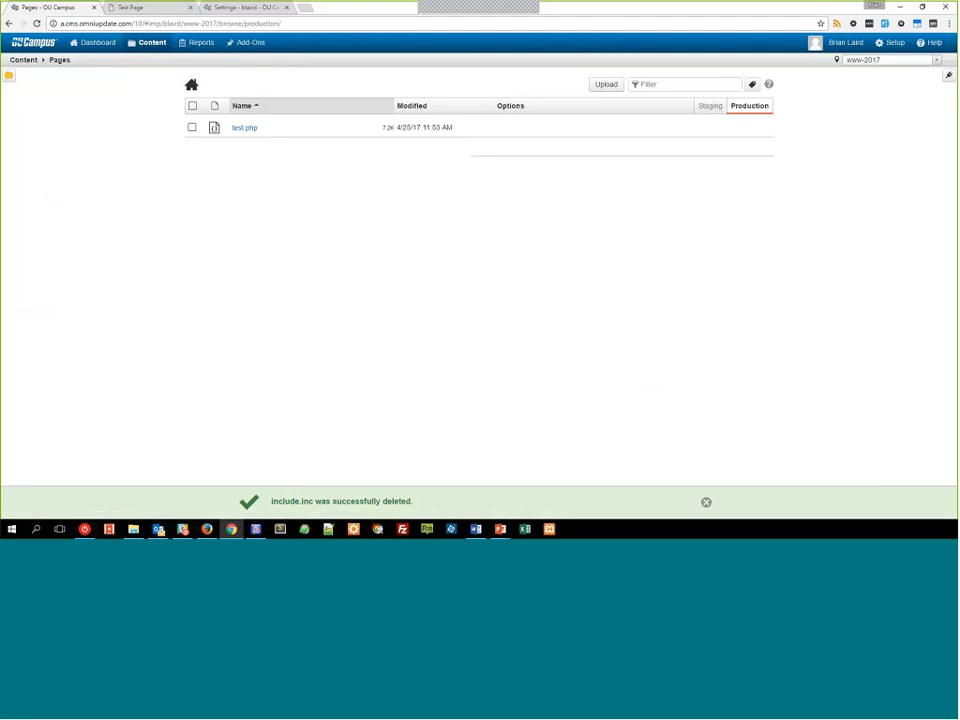
- Move test.php from staging to the recycle bin and check the production file listing
click(711, 105)
click(602, 165)
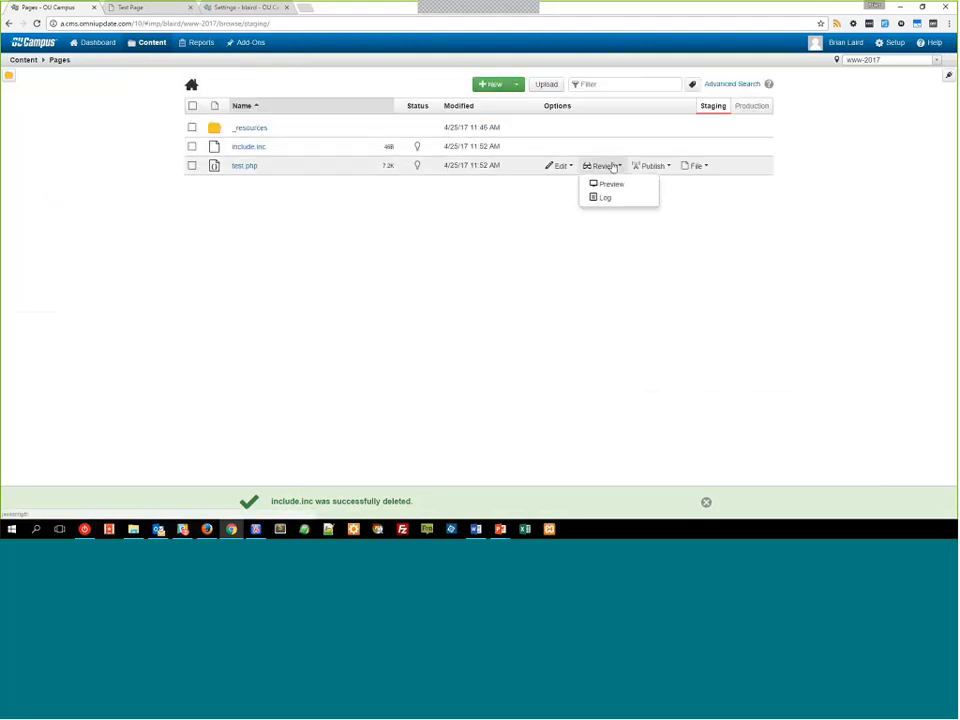
click(695, 165)
click(709, 210)
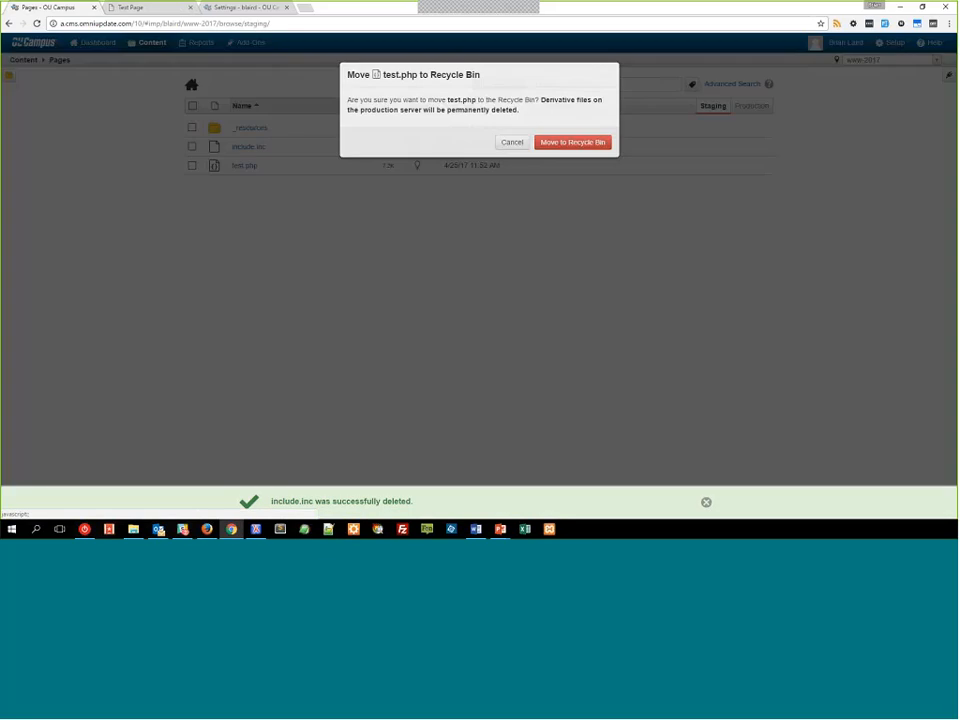
click(583, 143)
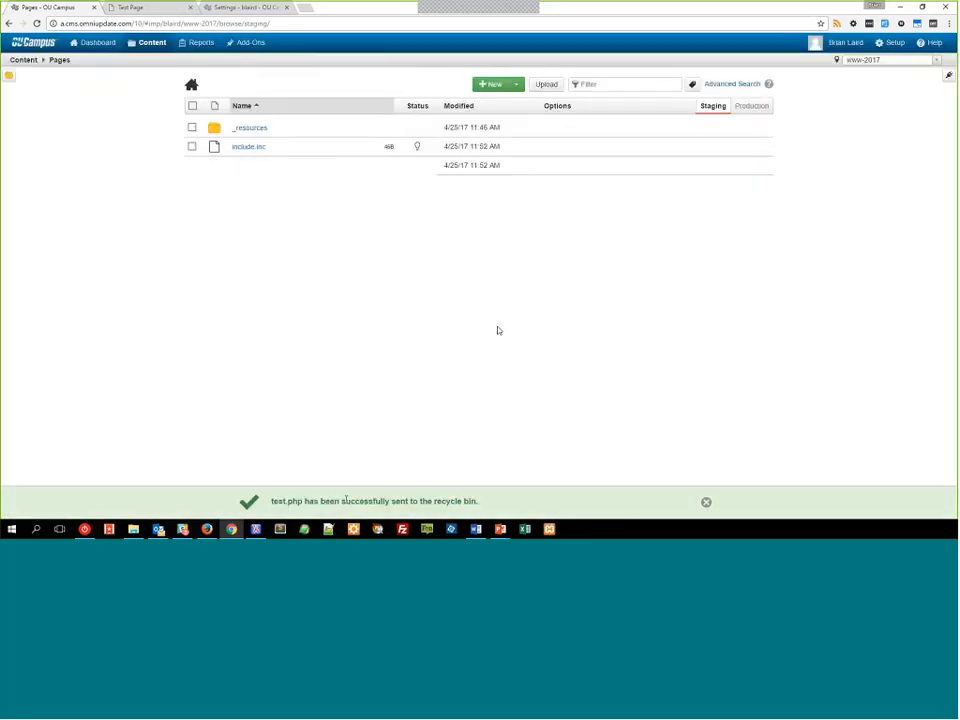
click(750, 107)
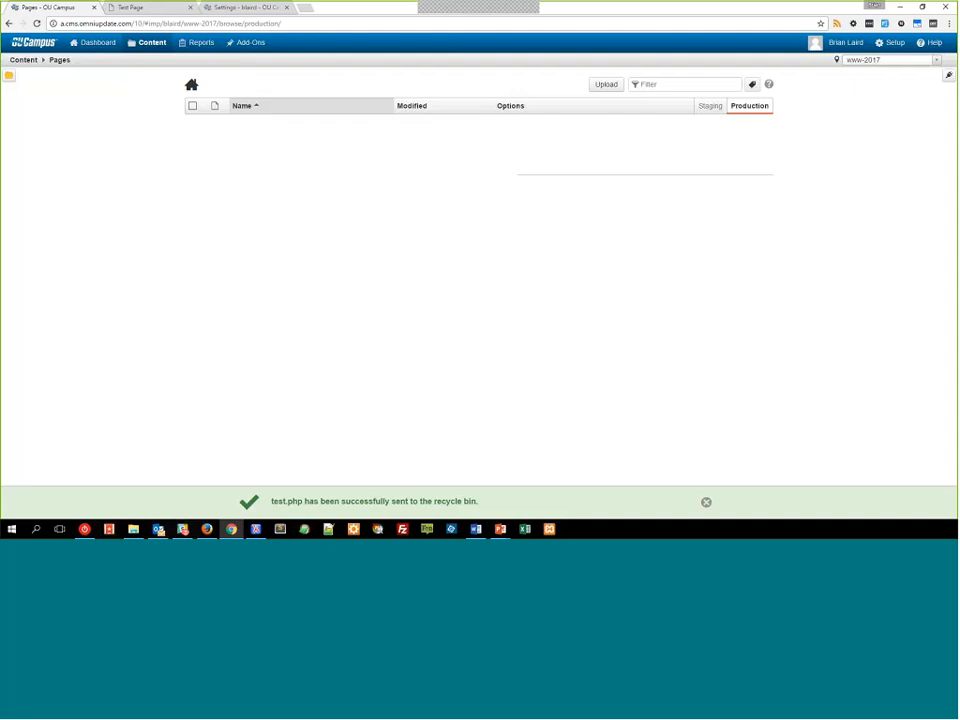
- Move include.inc from staging to the recycle bin
click(710, 107)
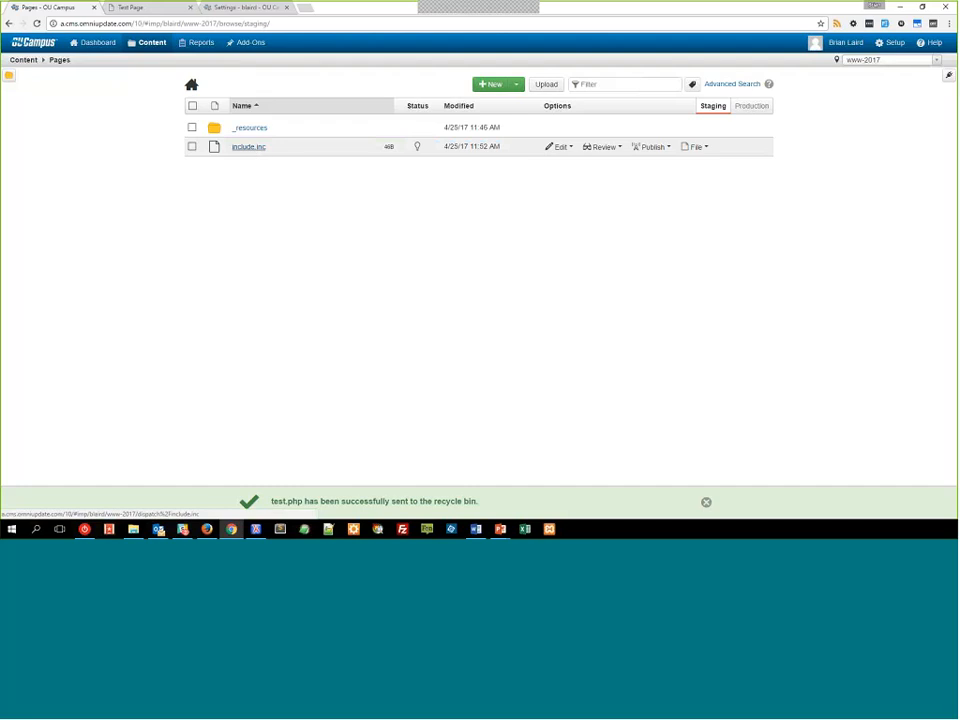
click(697, 146)
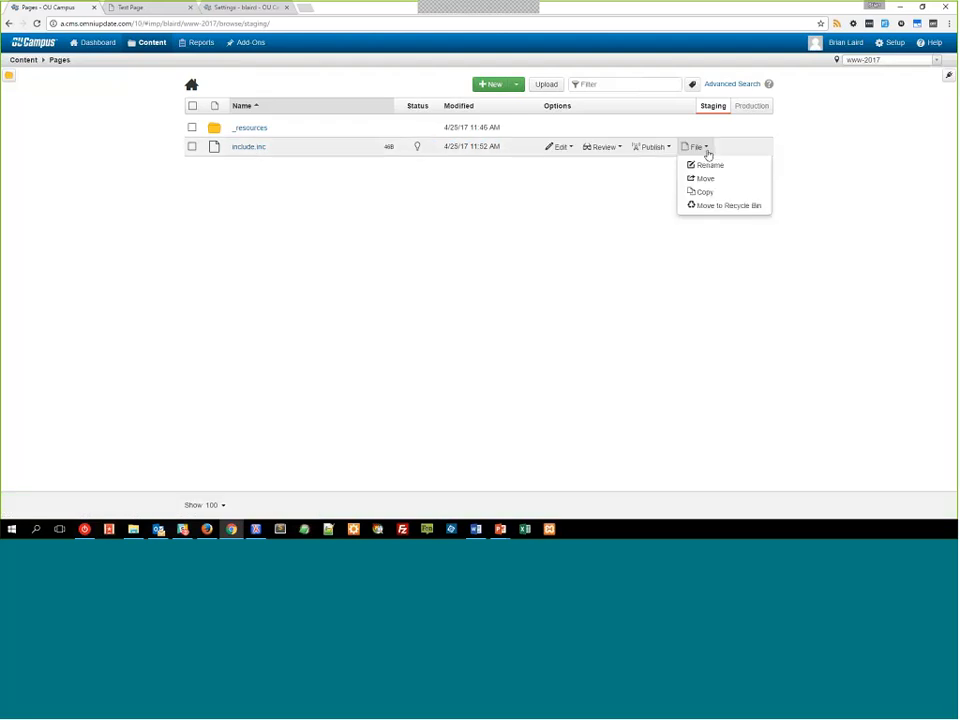
click(702, 190)
click(572, 141)
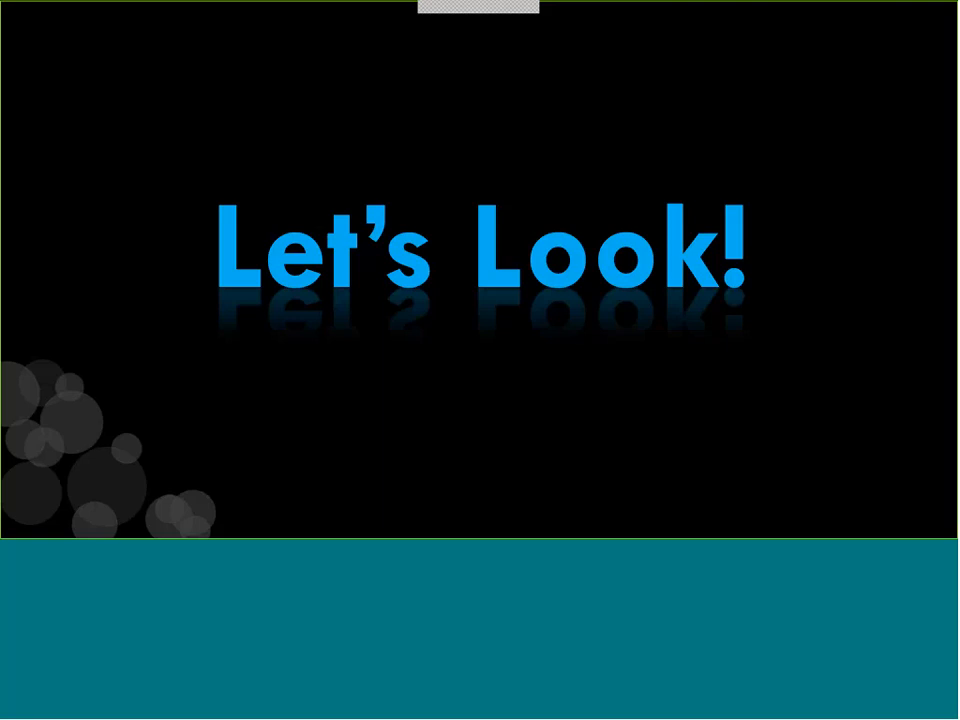
key(Right)
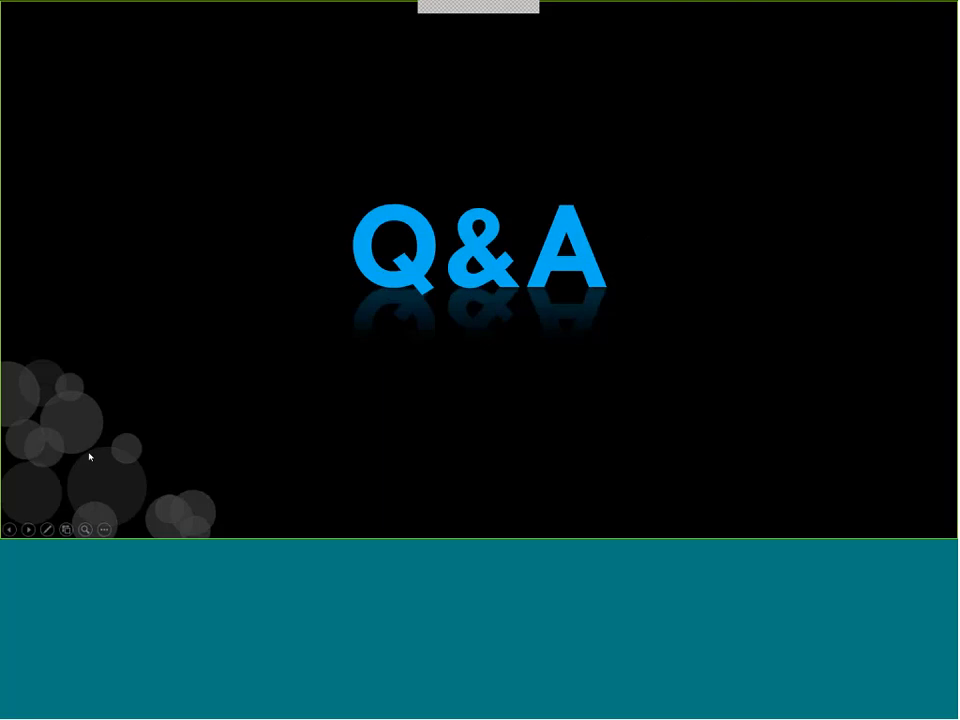